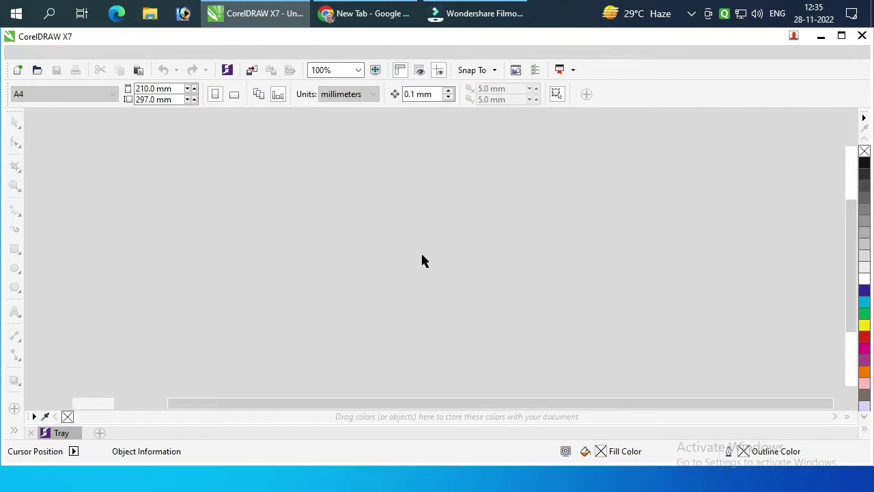
# Paste the photo of the handwritten note onto the page and scale it down to about 190 mm wide
pyautogui.hotkey('ctrl', 'v')
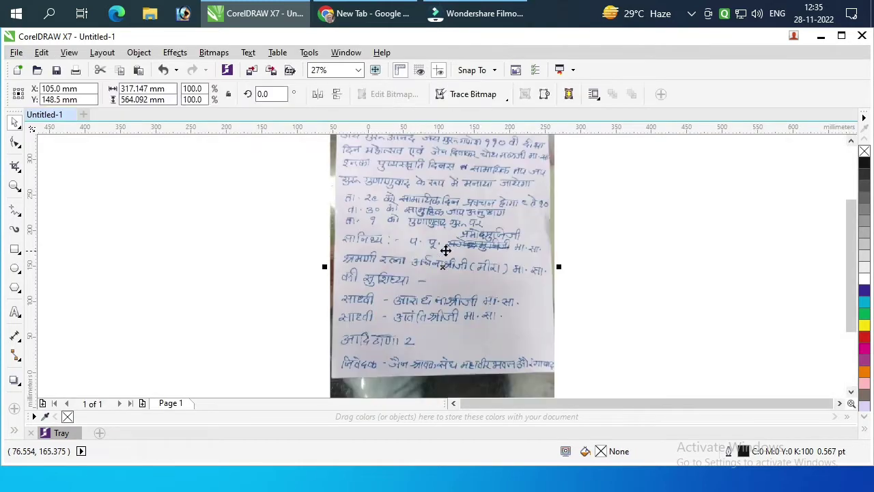
pyautogui.press('F4')
pyautogui.moveTo(516, 138); pyautogui.dragTo(488, 188)
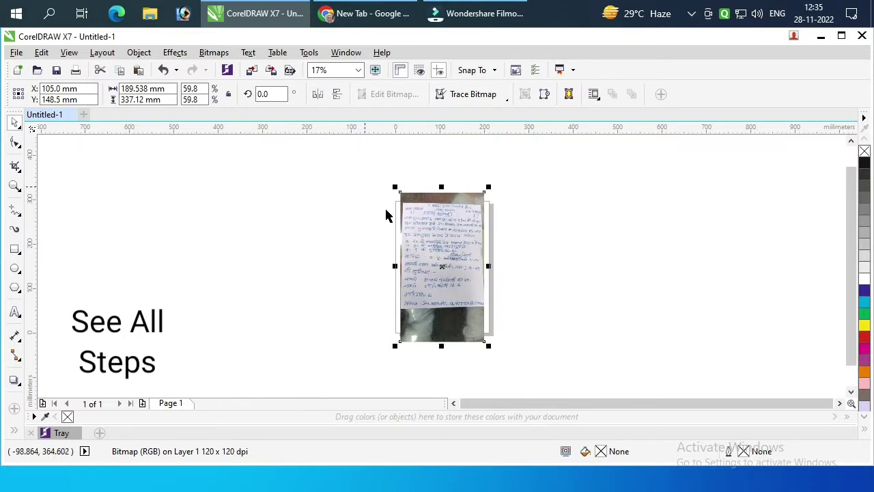
# Draw a rectangle about 262 × 68 mm over the photo's upper edge and trim the dark strip above the paper with it
pyautogui.press('F6')
pyautogui.moveTo(382, 171); pyautogui.dragTo(498, 201)
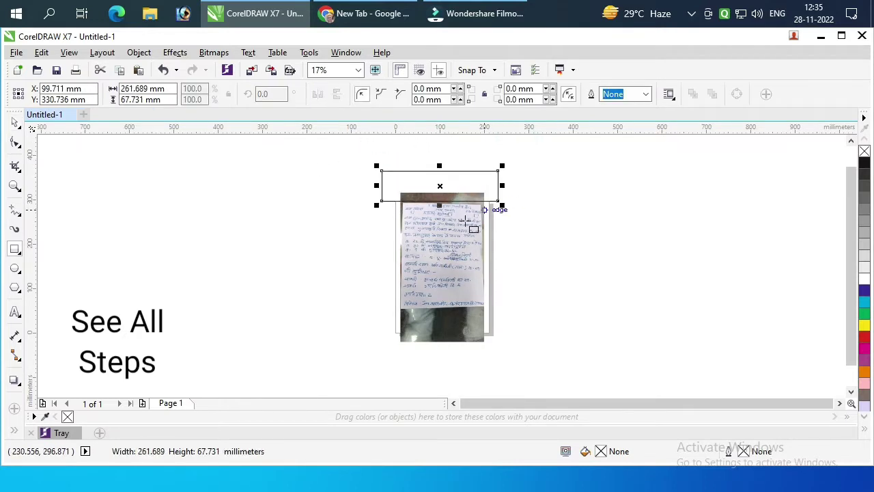
pyautogui.press('space')
pyautogui.keyDown('shift'); pyautogui.click(455, 226); pyautogui.keyUp('shift')
pyautogui.click(394, 301)
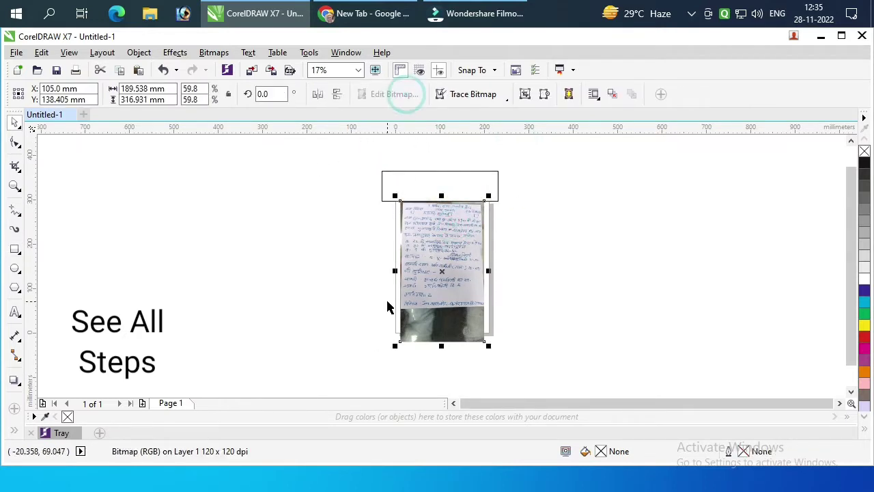
# Stretch the rectangle down over the dark area below the paper, trim the photo with it, and delete the rectangle
pyautogui.moveTo(440, 188); pyautogui.dragTo(440, 368)
pyautogui.hotkey('ctrl', 'z')
pyautogui.keyDown('shift'); pyautogui.click(424, 255); pyautogui.keyUp('shift')
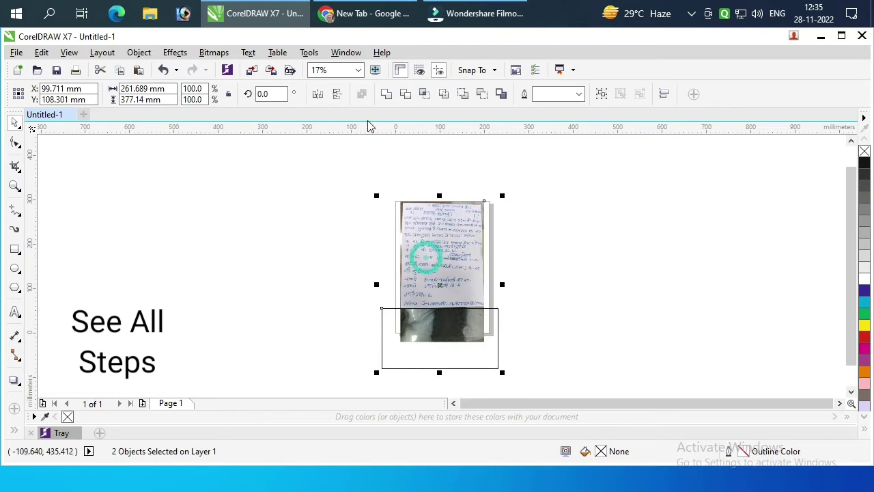
pyautogui.click(406, 94)
pyautogui.click(440, 350)
pyautogui.press('Delete')
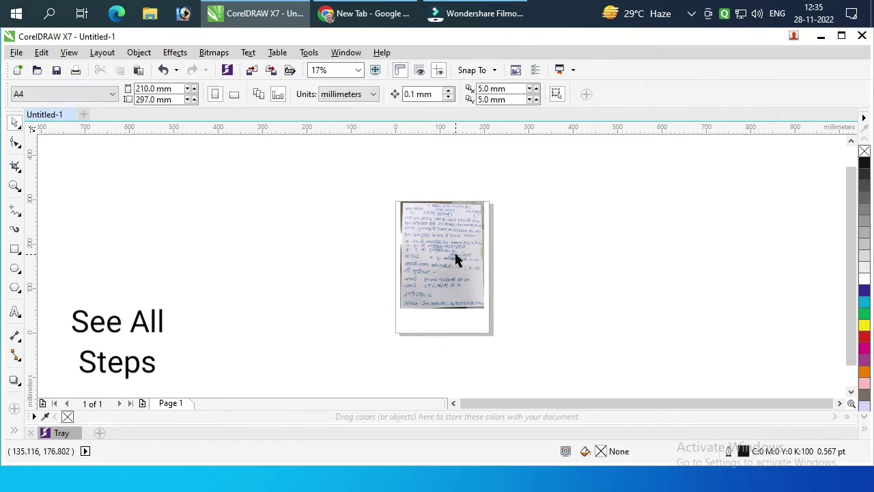
# Centre the trimmed photo on the page and deselect it
pyautogui.click(447, 247)
pyautogui.press('p')
pyautogui.click(361, 201)
# Add the artistic text "fas" above the photo and set its font size to 14 pt
pyautogui.press('z')
pyautogui.moveTo(392, 193); pyautogui.dragTo(501, 236)
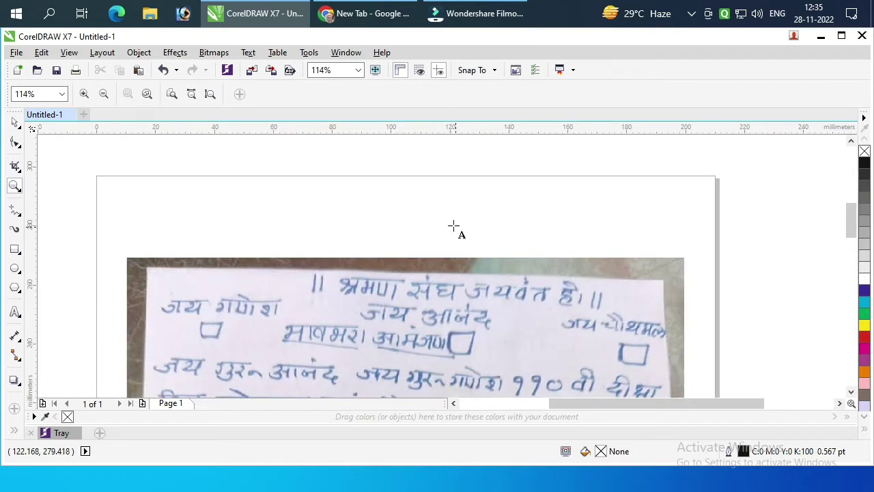
pyautogui.press('F8')
pyautogui.click(385, 228)
pyautogui.write('fas')
pyautogui.hotkey('ctrl', 'space')
pyautogui.click(444, 93)
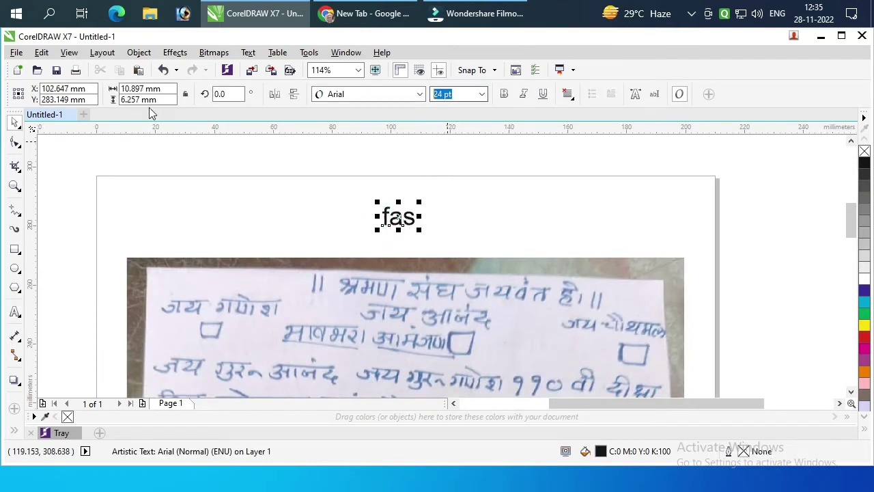
pyautogui.write('14')
pyautogui.press('Return')
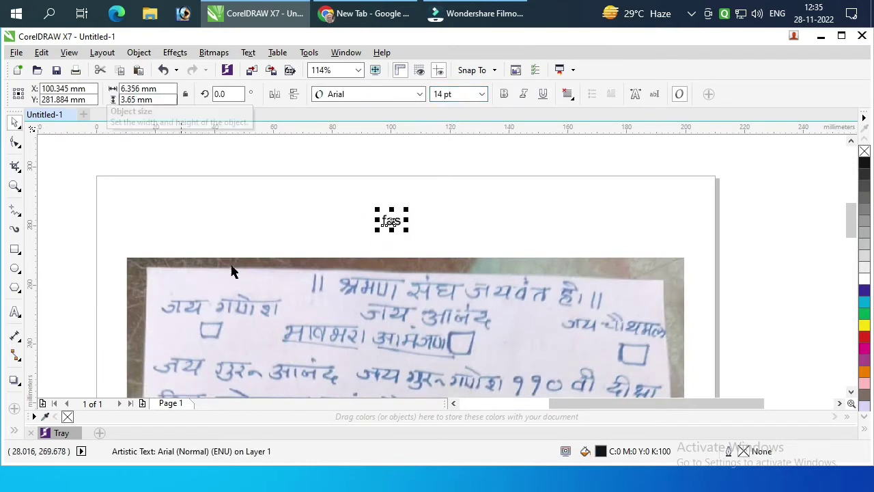
# Centre the text horizontally over the photo and change its font to SHREE-DEV7-0713
pyautogui.keyDown('shift'); pyautogui.click(469, 284); pyautogui.keyUp('shift')
pyautogui.press('c')
pyautogui.click(410, 218)
pyautogui.click(361, 93)
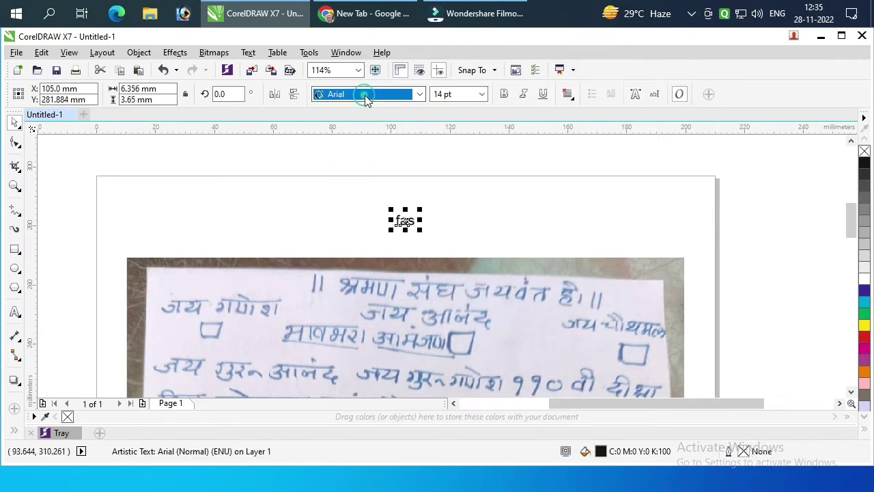
pyautogui.click(419, 94)
pyautogui.press('Down')
pyautogui.press('Return')
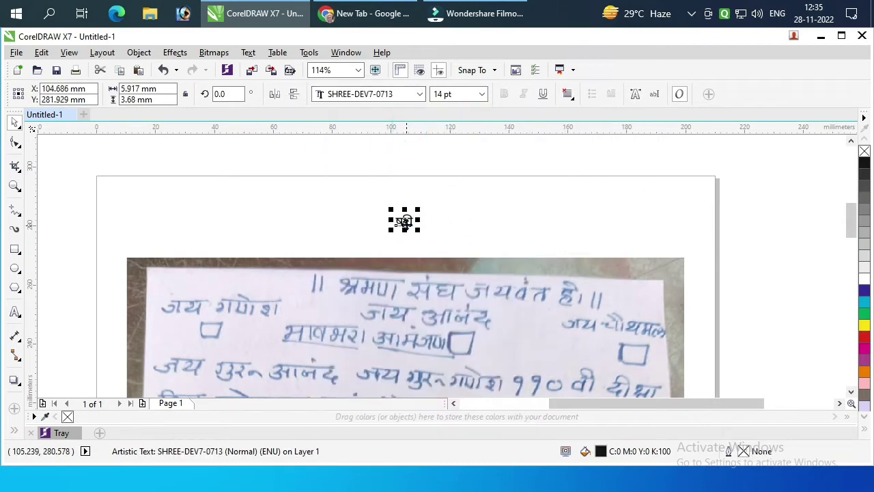
# Replace the placeholder text with "।। श्रमण संघ जयवंत हो ।।" and centre the line horizontally on the photo
pyautogui.press('F8')
pyautogui.hotkey('ctrl', 'a')
pyautogui.press('BackSpace')
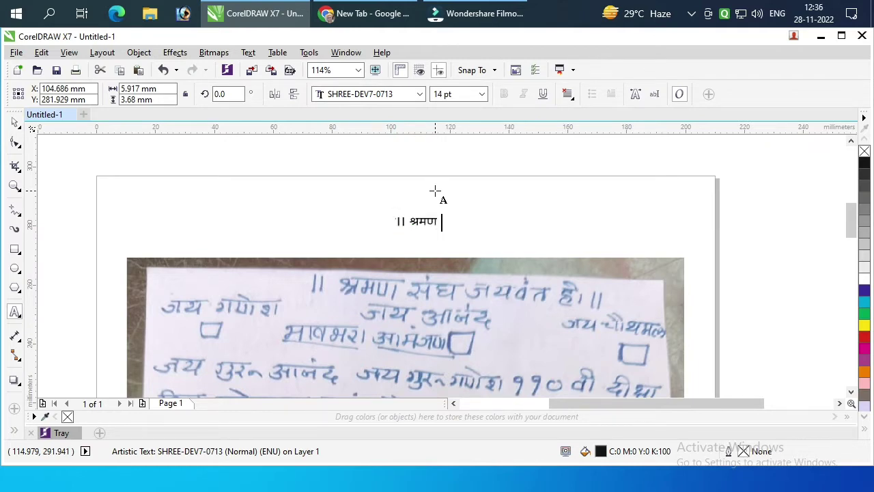
pyautogui.write('यज')
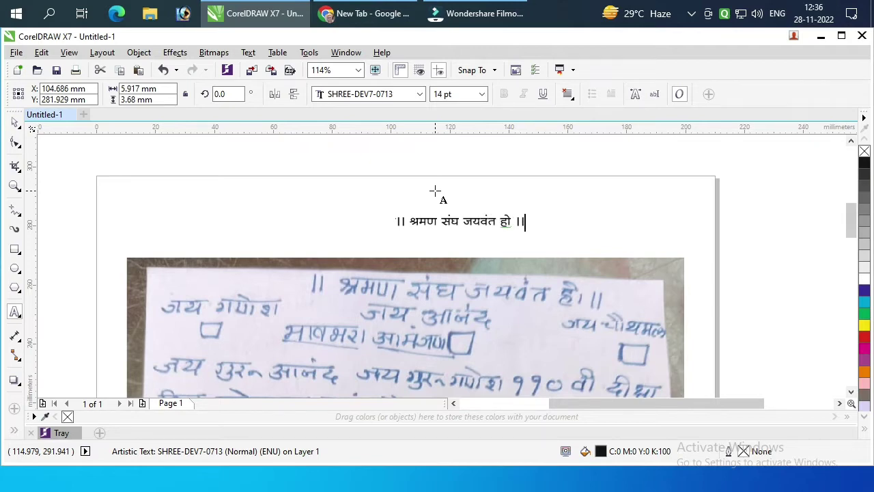
pyautogui.hotkey('ctrl', 'space')
pyautogui.keyDown('shift'); pyautogui.click(558, 312); pyautogui.keyUp('shift')
pyautogui.press('c')
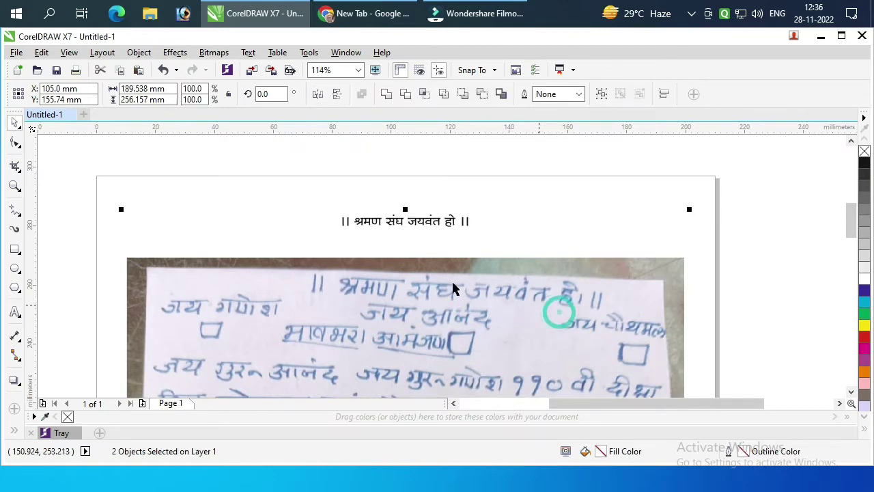
# Duplicate the heading line just above itself and replace the lower line's text with "जय गणेश"
pyautogui.press('Escape')
pyautogui.moveTo(411, 222); pyautogui.dragTo(412, 206)
pyautogui.rightClick(412, 206)
pyautogui.doubleClick(421, 222)
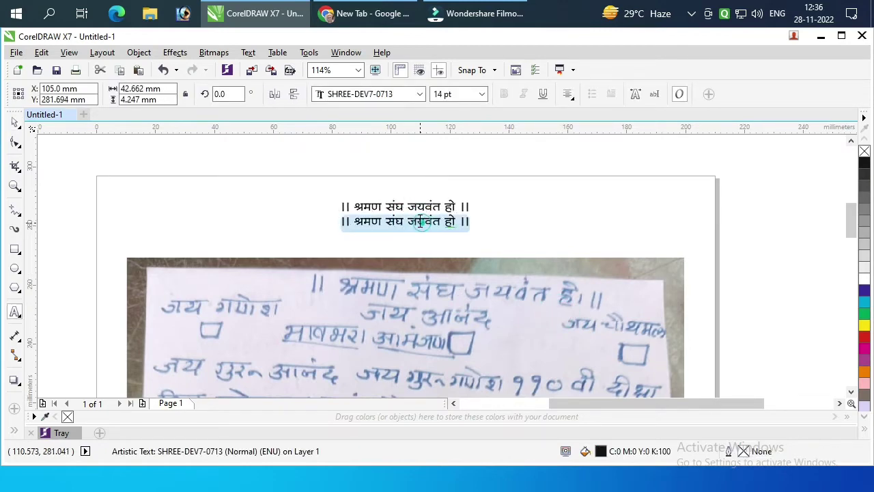
pyautogui.write('जय गणेश')
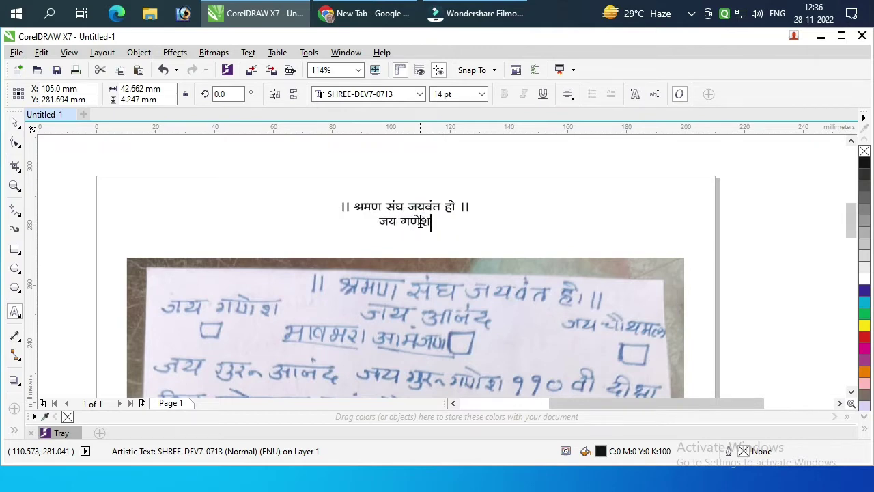
pyautogui.hotkey('ctrl', 'space')
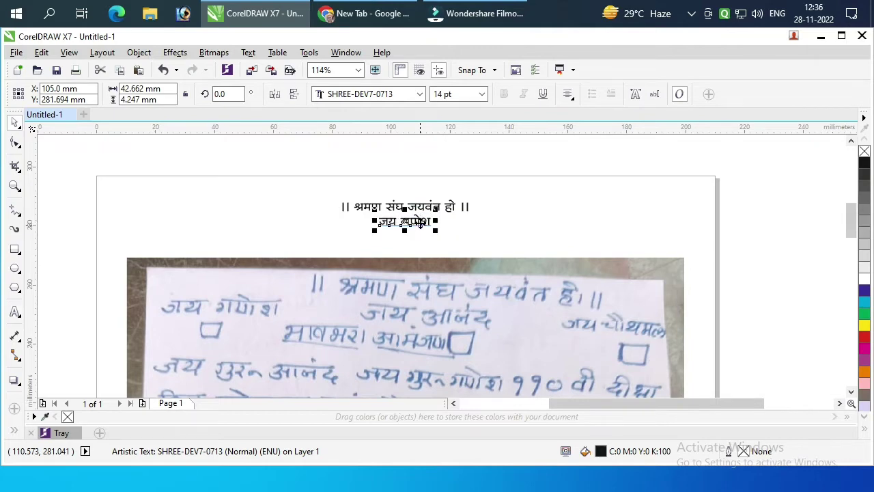
# Extend the "जय गणेश" line with "जय आनंद" and "जय चौथमल", separated by wide gaps
pyautogui.doubleClick(420, 224)
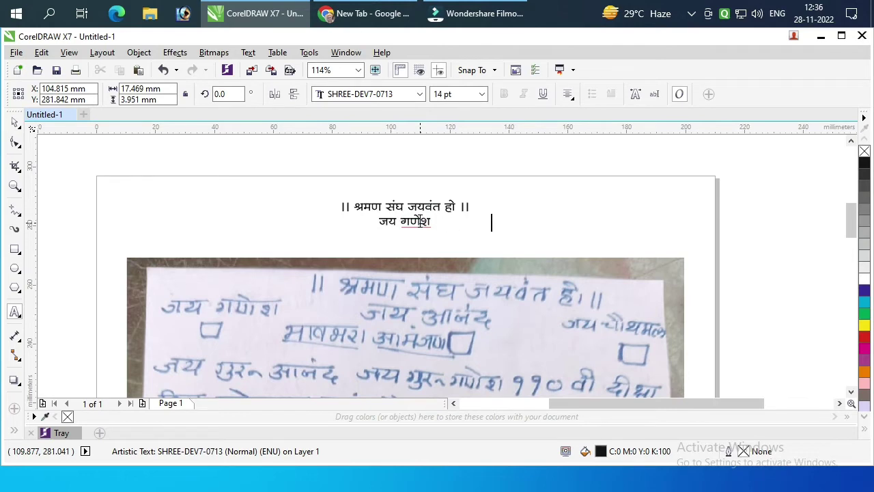
pyautogui.write('जय आनंद                    ')
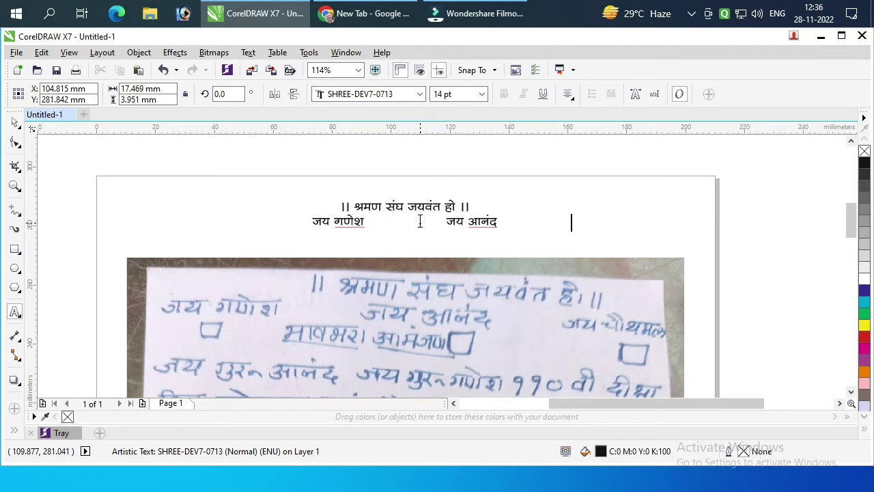
pyautogui.write('जय चौ')
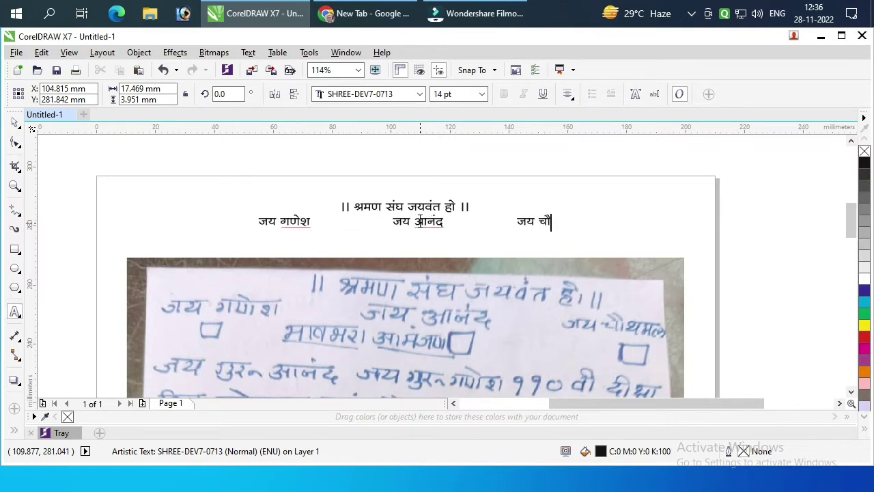
pyautogui.write('थमल')
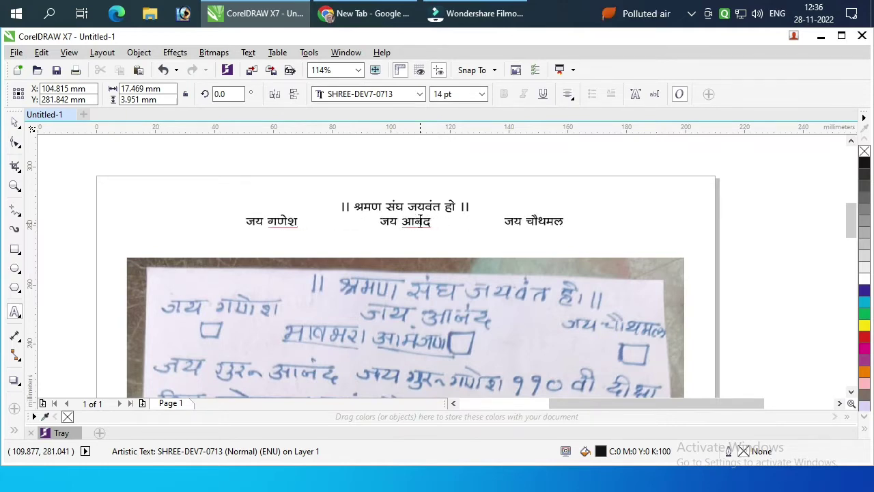
# Duplicate the three-part line below itself and replace the copy's text with "भावभरा आमंत्रण"
pyautogui.hotkey('ctrl', 'space')
pyautogui.moveTo(420, 220); pyautogui.dragTo(420, 245)
pyautogui.rightClick(420, 245)
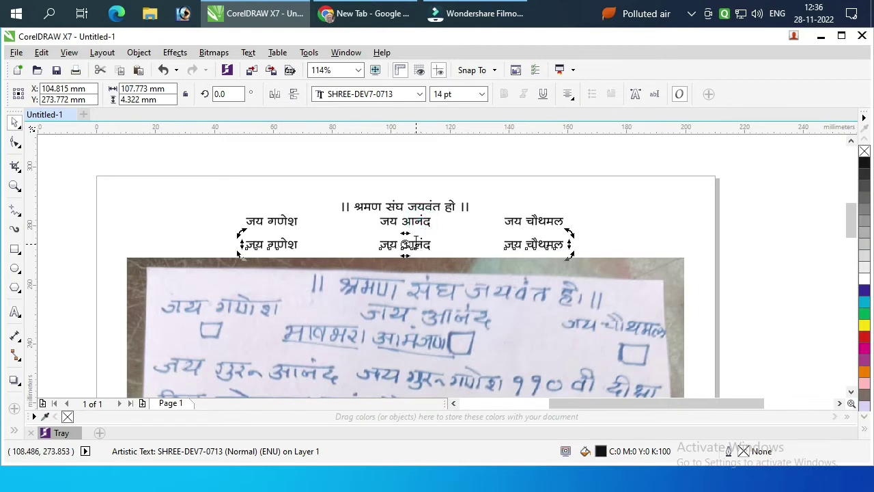
pyautogui.doubleClick(416, 244)
pyautogui.write('भावभ')
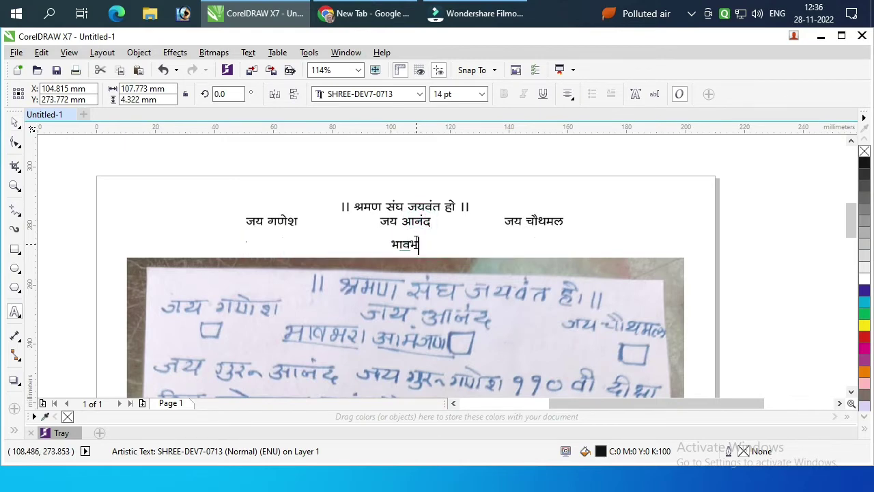
pyautogui.write('रा आमंत्रण')
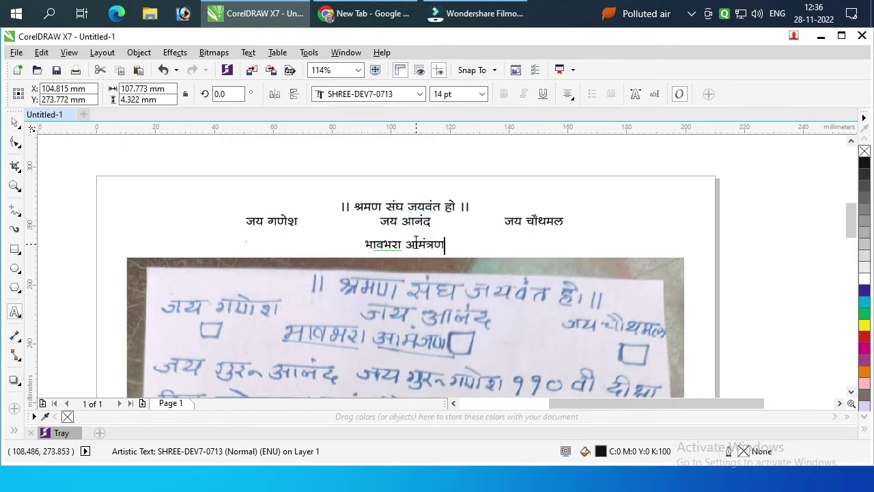
pyautogui.hotkey('ctrl', 'space')
# Enlarge the "भावभरा आमंत्रण" line to about 27 pt and place a copy of it over the photo
pyautogui.moveTo(448, 232); pyautogui.dragTo(486, 226)
pyautogui.scroll(-1, 421, 275)
pyautogui.press('z')
pyautogui.moveTo(212, 250); pyautogui.dragTo(600, 383)
pyautogui.press('space')
pyautogui.moveTo(450, 150); pyautogui.dragTo(342, 355)
pyautogui.rightClick(342, 355)
# Place another copy of "भावभरा आमंत्रण" on the empty area beside the page and clear the copy lying over the photo
pyautogui.scroll(-2, 383, 333)
pyautogui.press('z')
pyautogui.moveTo(254, 247); pyautogui.dragTo(763, 343)
pyautogui.press('space')
pyautogui.moveTo(192, 308); pyautogui.dragTo(560, 182)
pyautogui.rightClick(560, 183)
pyautogui.press('F8')
pyautogui.click(560, 183)
pyautogui.click(194, 310)
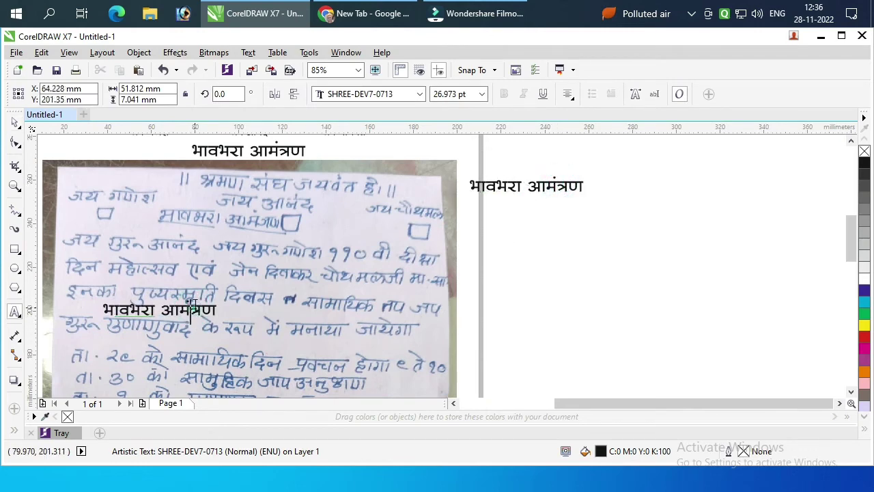
pyautogui.hotkey('ctrl', 'a')
pyautogui.press('Delete')
# Replace the text of the copy beside the page with "जय गुरु आनंद जय गुरु गणेश ११० वी दीक्षा दिन"
pyautogui.click(506, 183)
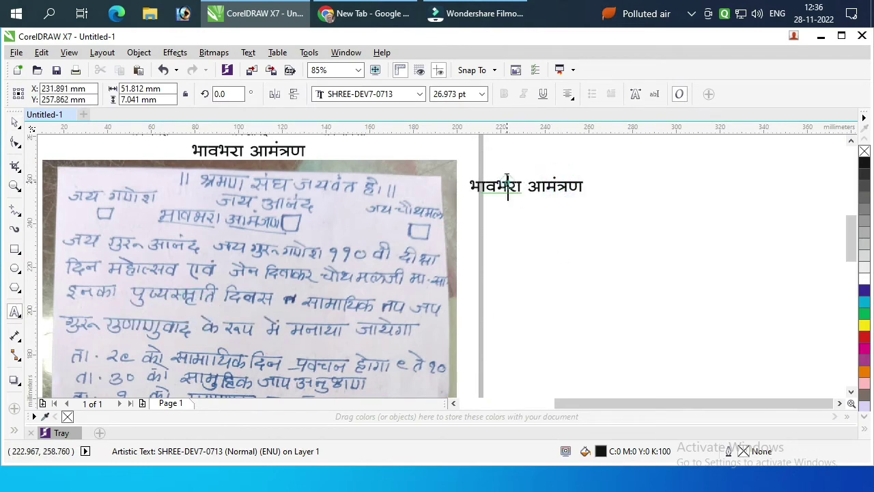
pyautogui.hotkey('ctrl', 'a')
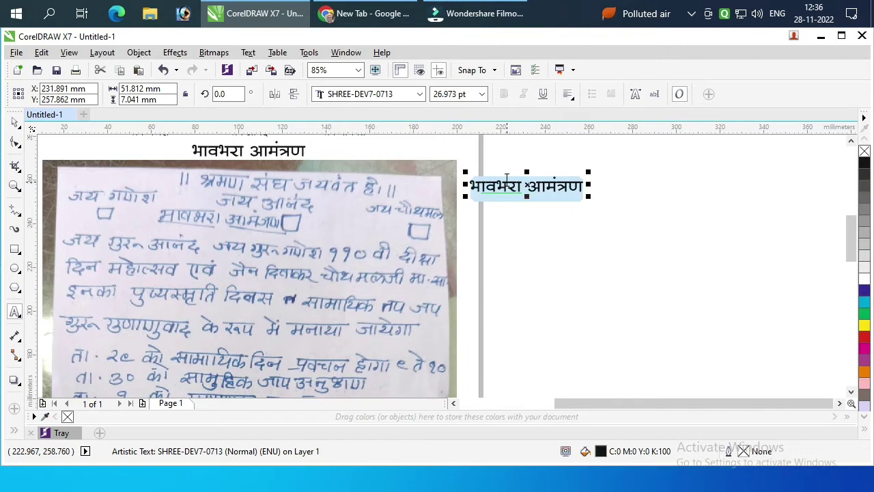
pyautogui.write('जय गु')
pyautogui.write('रु आनंद ज')
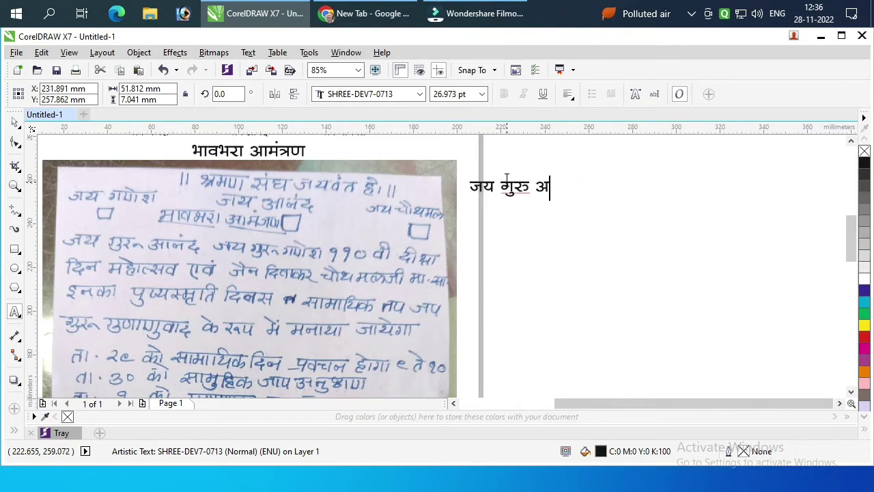
pyautogui.write('य गुरु गणे')
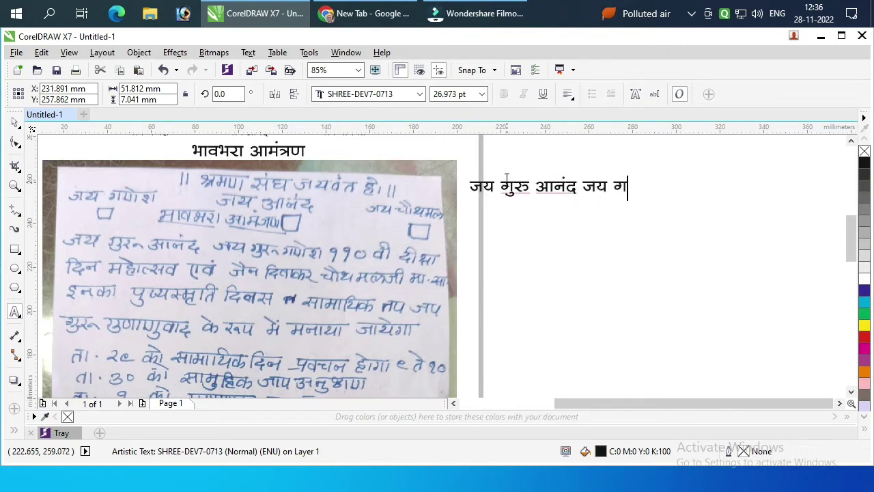
pyautogui.write('श ११० व')
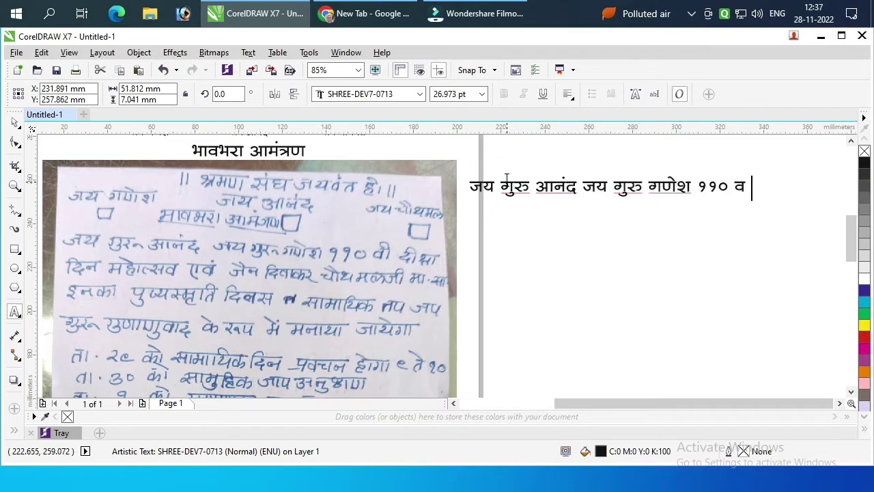
pyautogui.write('ी दीक्ष')
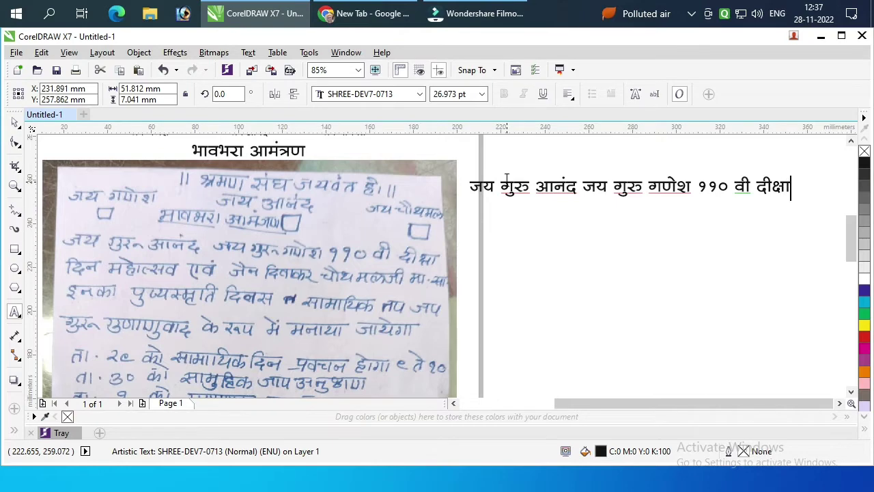
pyautogui.write('ा दिन')
# Add a second line reading "महोत्सव एवं जैन दिवाकर", the revered monk's name and "म.सा. इनका" to the text beside the page
pyautogui.press('Return')
pyautogui.write('महोत')
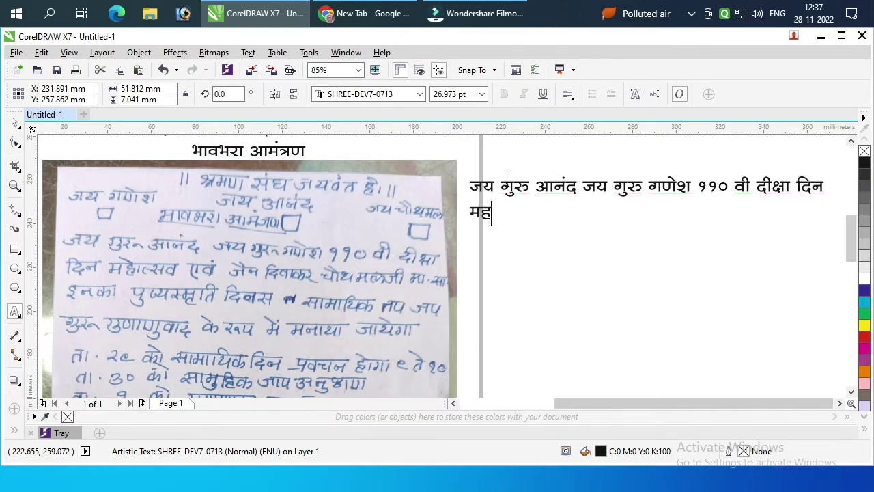
pyautogui.write('्सव ए')
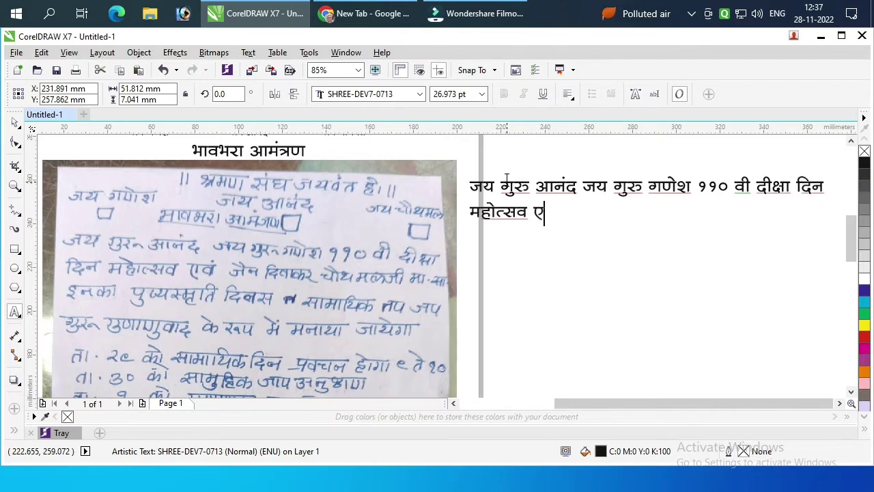
pyautogui.write('वं जैन िद')
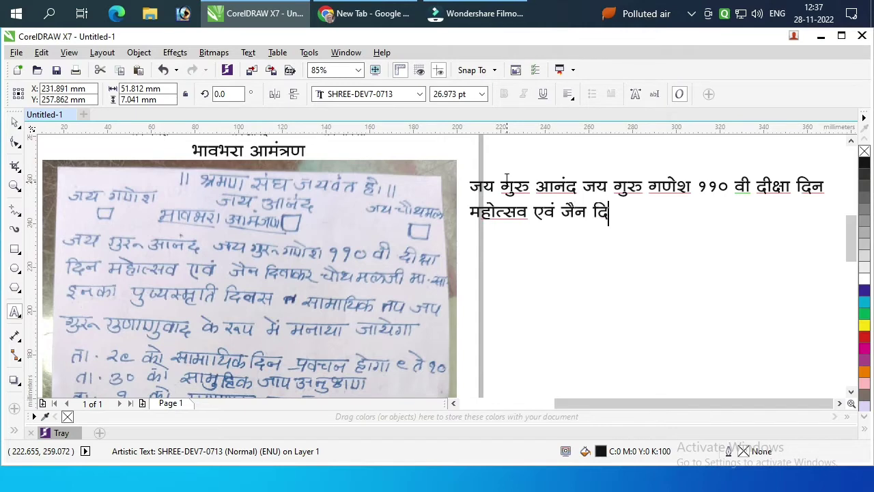
pyautogui.write('वाकर चौत')
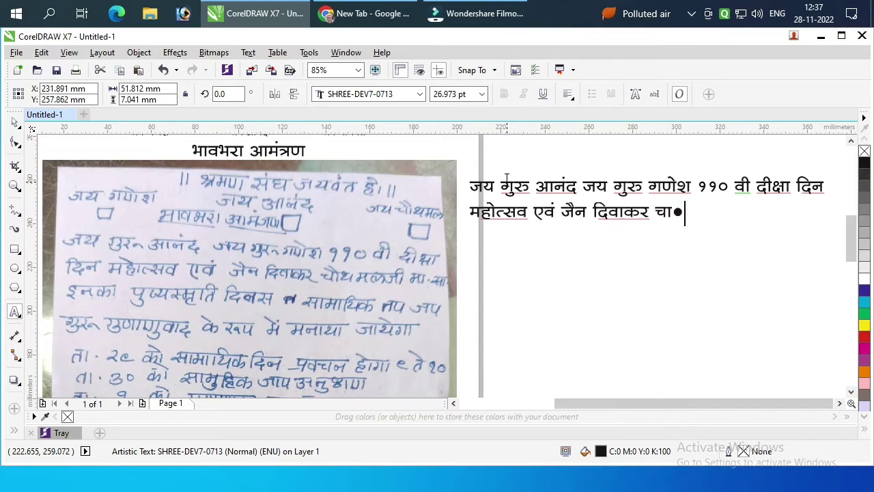
pyautogui.write('म')
pyautogui.press('BackSpace')
pyautogui.press('BackSpace')
pyautogui.write('थमलज')
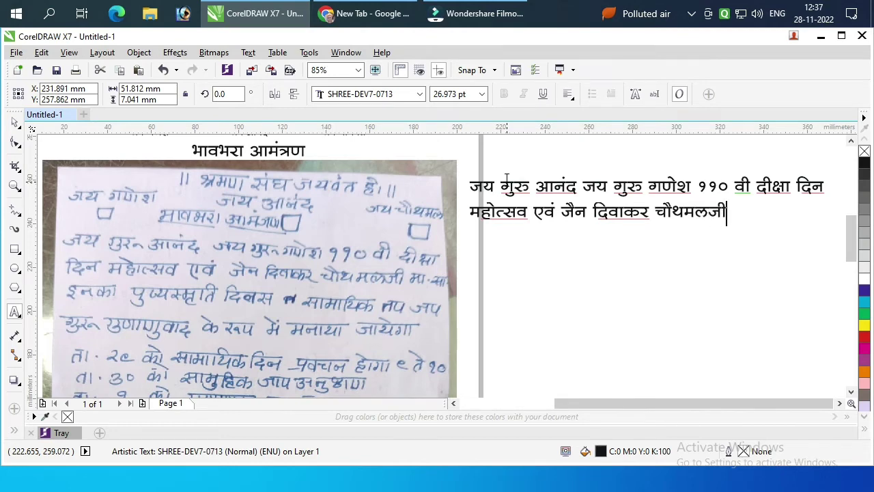
pyautogui.write('ी म.सा. इनका')
# Begin the third line of the paragraph with "पुष्यस्मृती दिवस मामायिक"
pyautogui.press('Return')
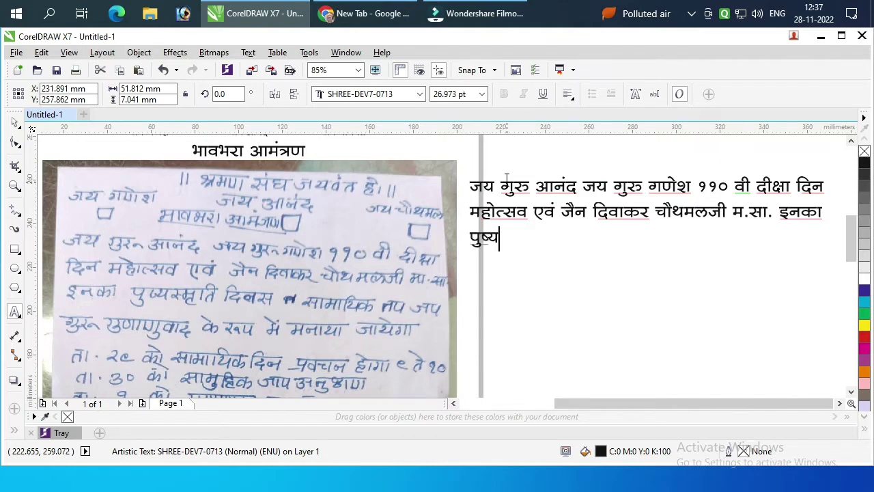
pyautogui.write('पुष्यस्मृती दिवस ')
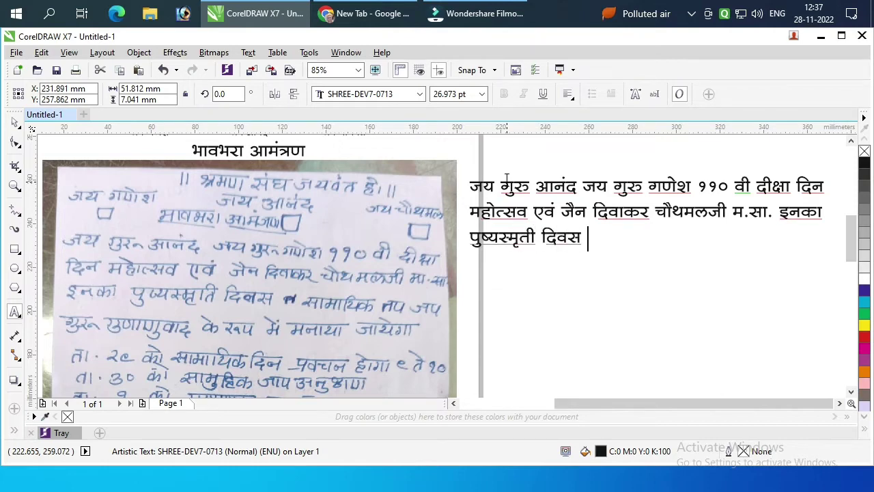
pyautogui.write('मायामा')
pyautogui.press('BackSpace')
pyautogui.press('BackSpace')
pyautogui.press('BackSpace')
pyautogui.write('म')
pyautogui.press('BackSpace')
pyautogui.press('BackSpace')
pyautogui.write('माय')
pyautogui.press('BackSpace')
pyautogui.write('यिक')
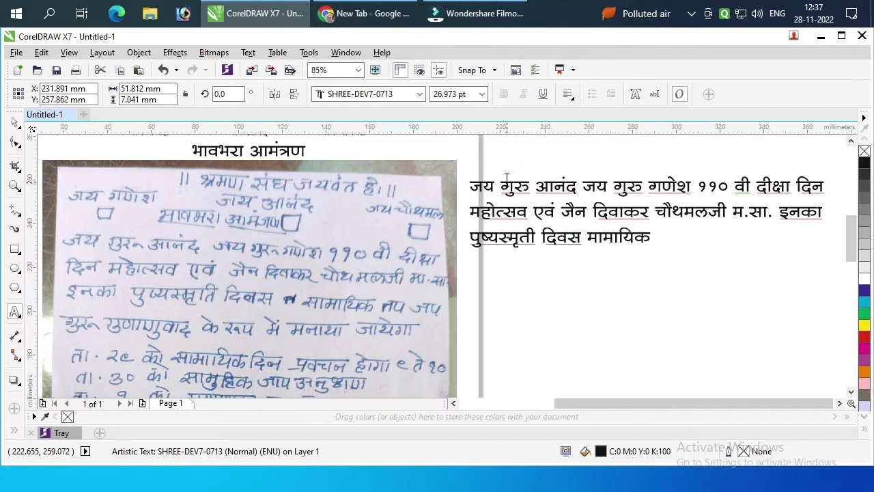
# Complete the third line with "तप जप गुरु गुणाणुवाद के"
pyautogui.write(' तप जप')
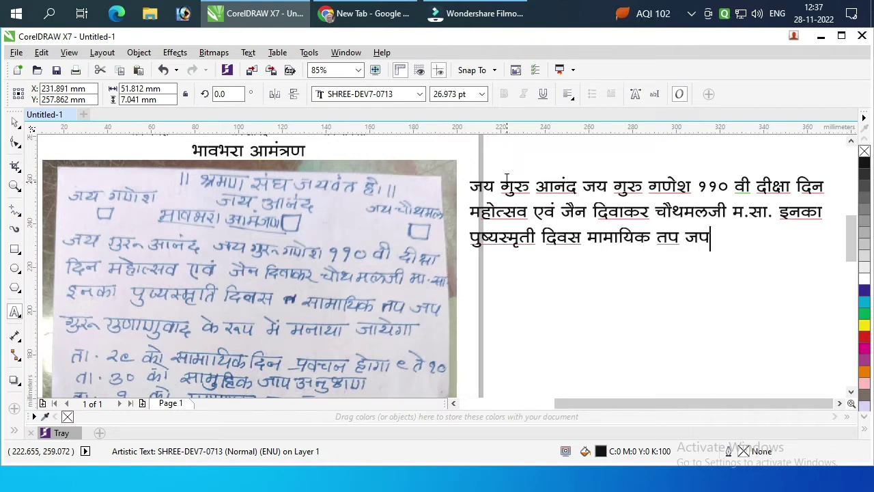
pyautogui.write(' गुरु ग')
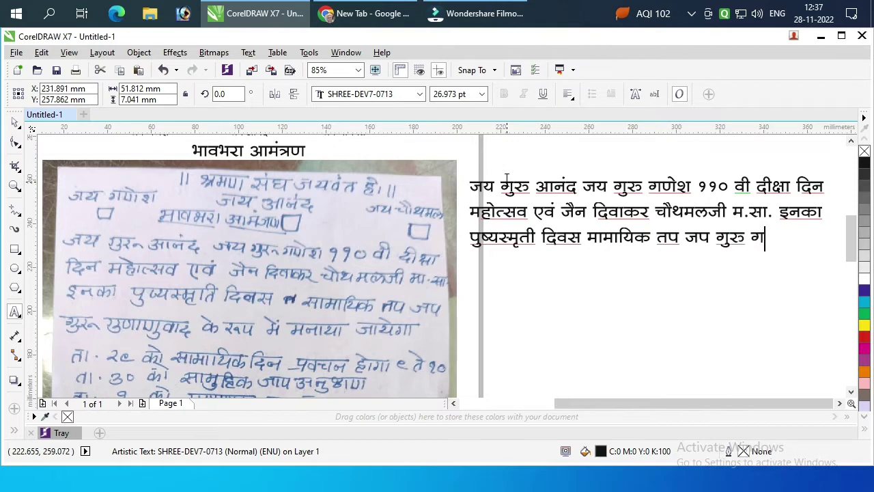
pyautogui.write('ुणाणुवाद')
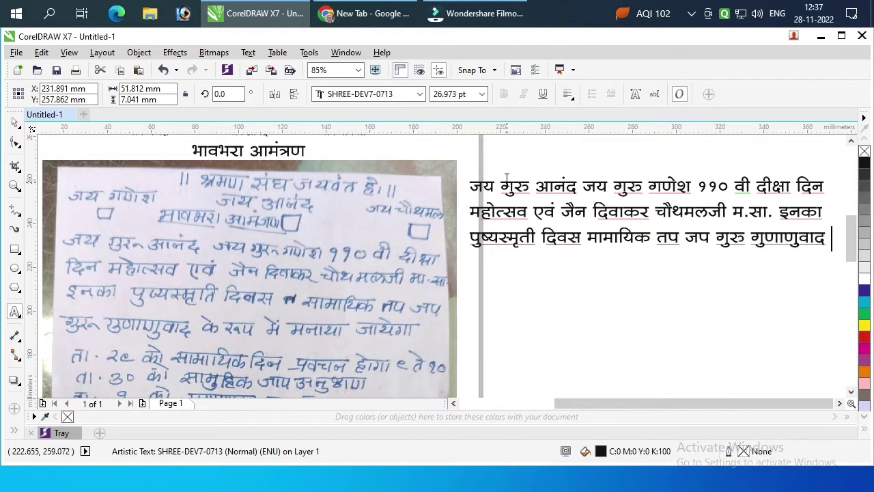
pyautogui.write(' के')
# Add the fourth line "रुप में मनाया जाएगा।" and finish editing the paragraph
pyautogui.press('Return')
pyautogui.write('रुप म')
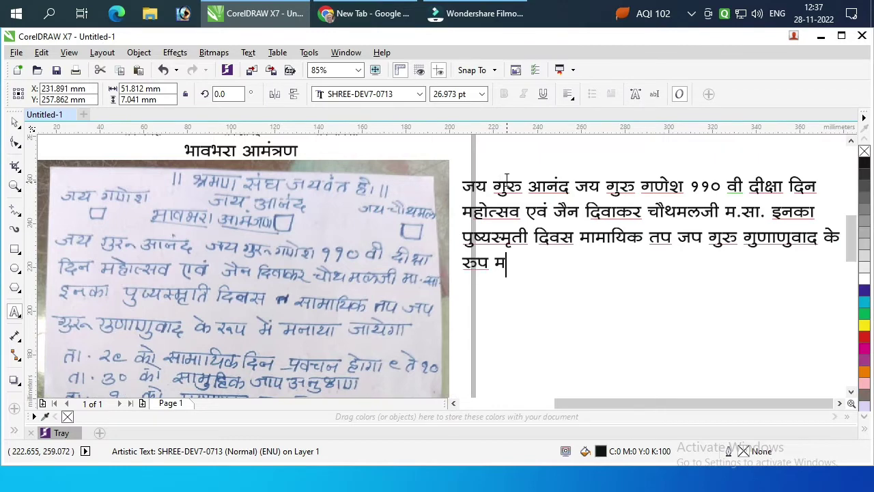
pyautogui.write('ें मयाया जायेगा')
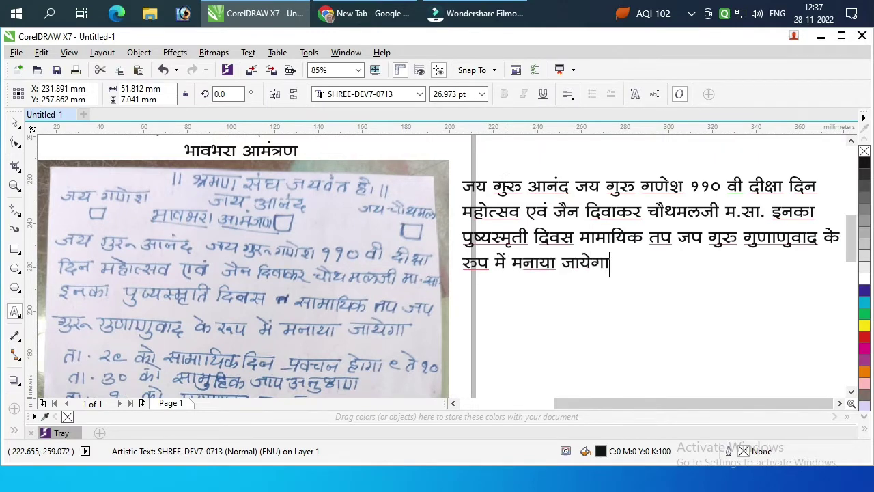
pyautogui.press('BackSpace')
pyautogui.press('BackSpace')
pyautogui.press('BackSpace')
pyautogui.press('BackSpace')
pyautogui.write('एगा।')
pyautogui.hotkey('ctrl', 'space')
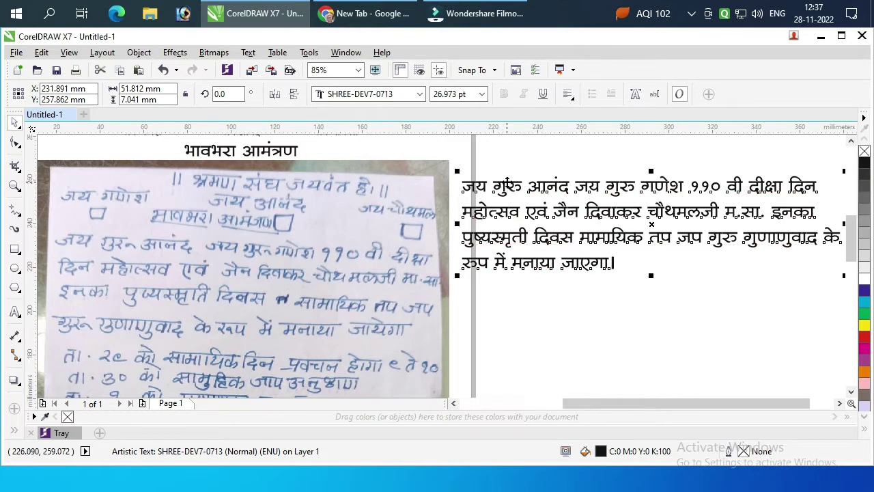
# Centre-align the four-line paragraph and place a copy of it directly below
pyautogui.scroll(-2, 492, 181)
pyautogui.press('z')
pyautogui.moveTo(248, 197); pyautogui.dragTo(716, 307)
pyautogui.press('space')
pyautogui.hotkey('ctrl', 'e')
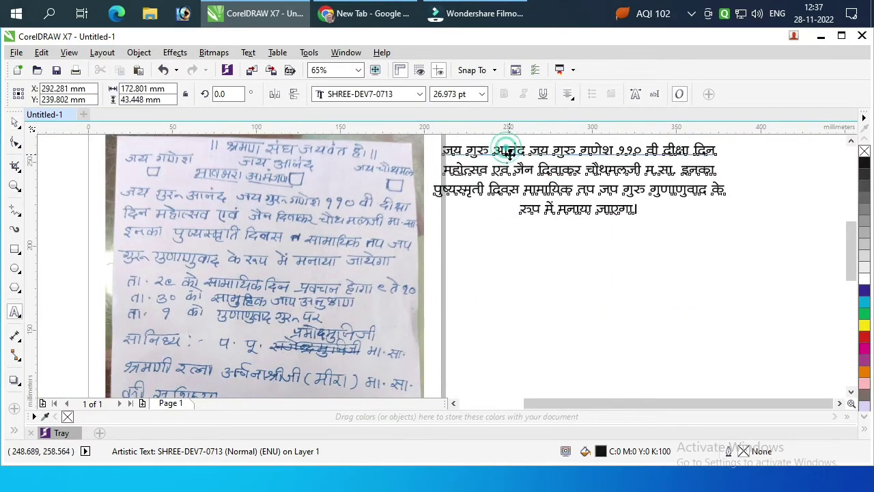
pyautogui.moveTo(509, 152); pyautogui.dragTo(510, 252)
pyautogui.rightClick(510, 252)
# Open the lower copy for text editing and left-align all of its text
pyautogui.press('z')
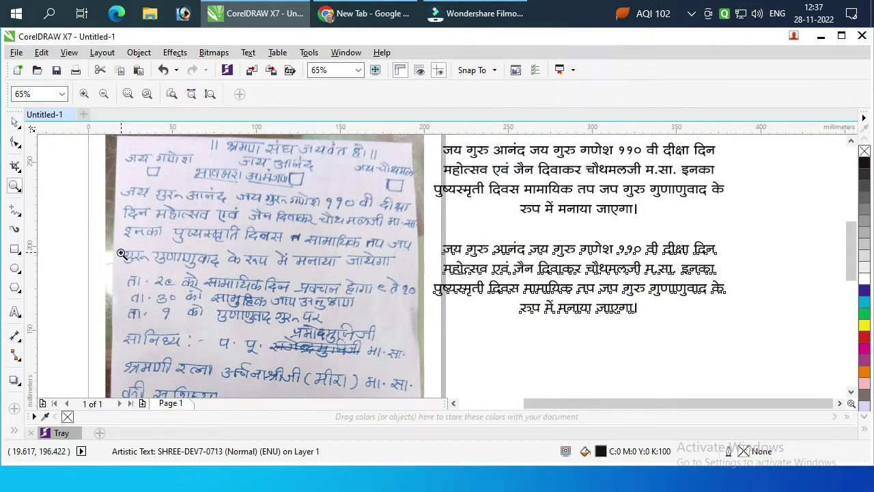
pyautogui.moveTo(94, 246); pyautogui.dragTo(744, 365)
pyautogui.press('F8')
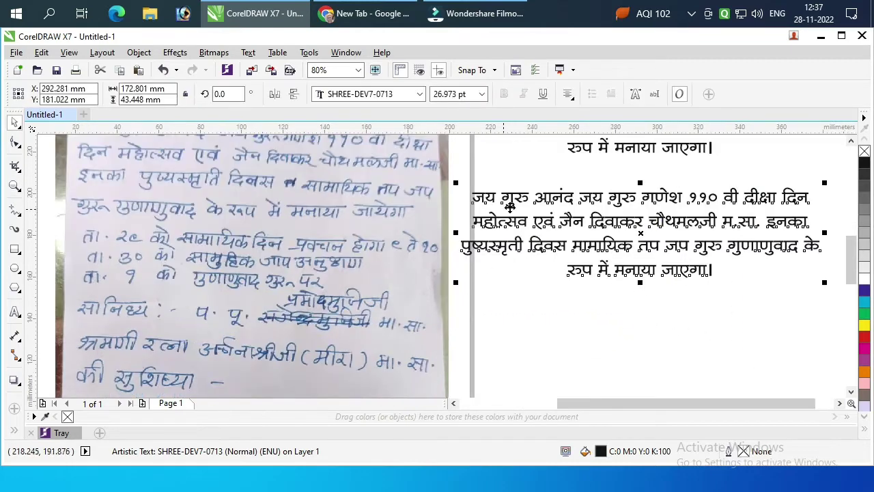
pyautogui.click(509, 199)
pyautogui.hotkey('ctrl', 'a')
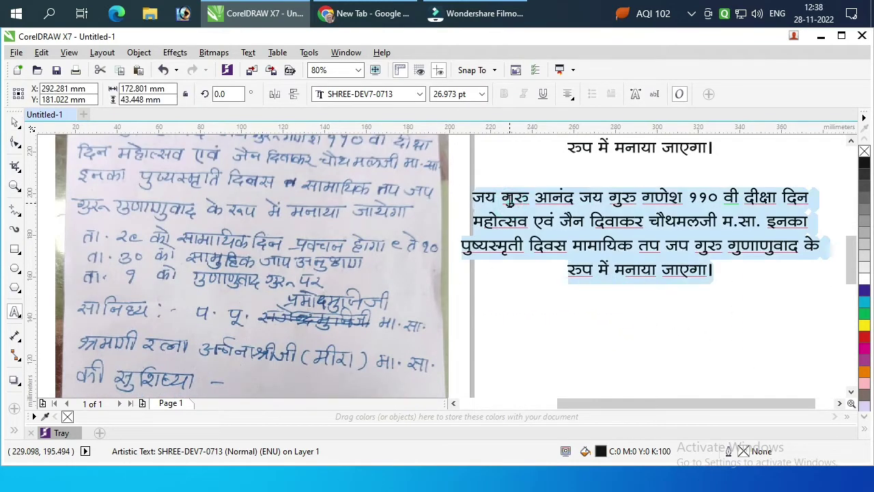
pyautogui.hotkey('ctrl', 'l')
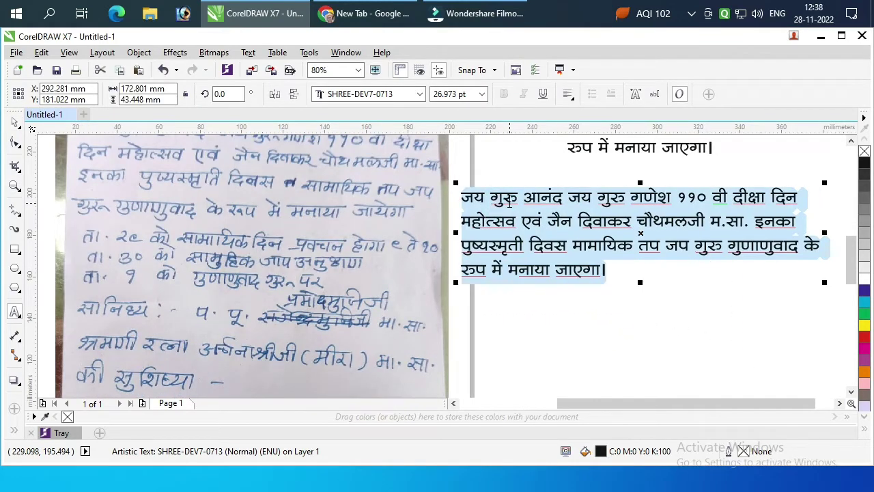
# Replace the lower copy's text with "ता. २९ को सामायिक दिन प्रवचन होगा ९ से १०"
pyautogui.write('ता. २६')
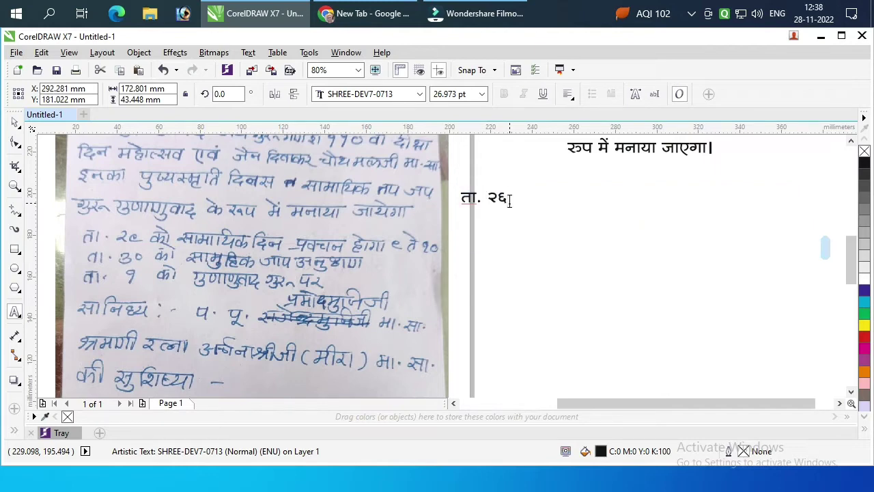
pyautogui.write('९*')
pyautogui.write('को मा')
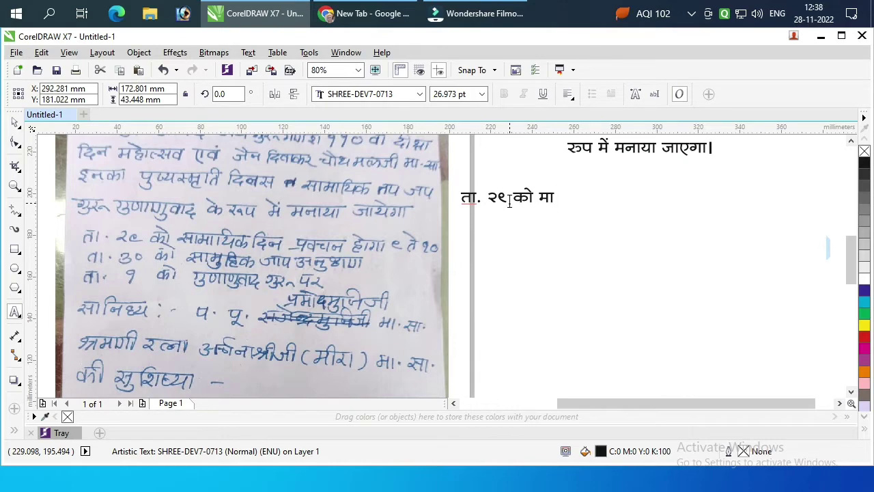
pyautogui.press('BackSpace')
pyautogui.press('BackSpace')
pyautogui.write('सामायिक दिन प्रव')
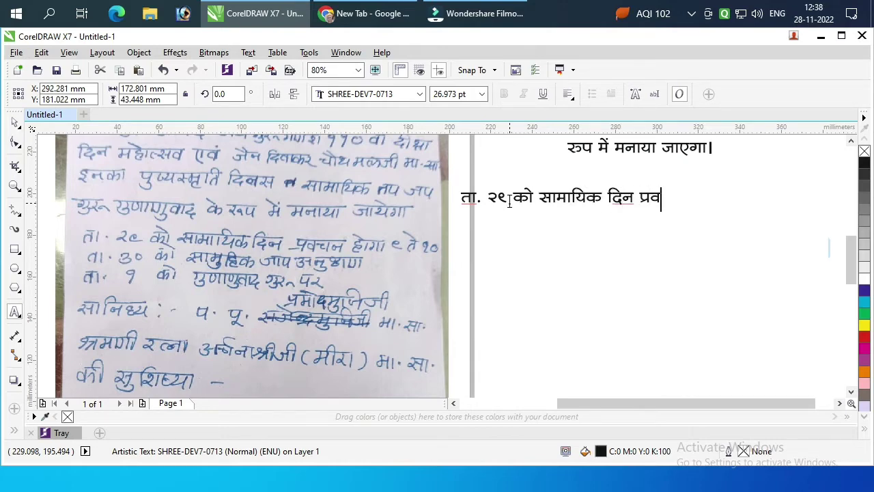
pyautogui.write('चन होगा ')
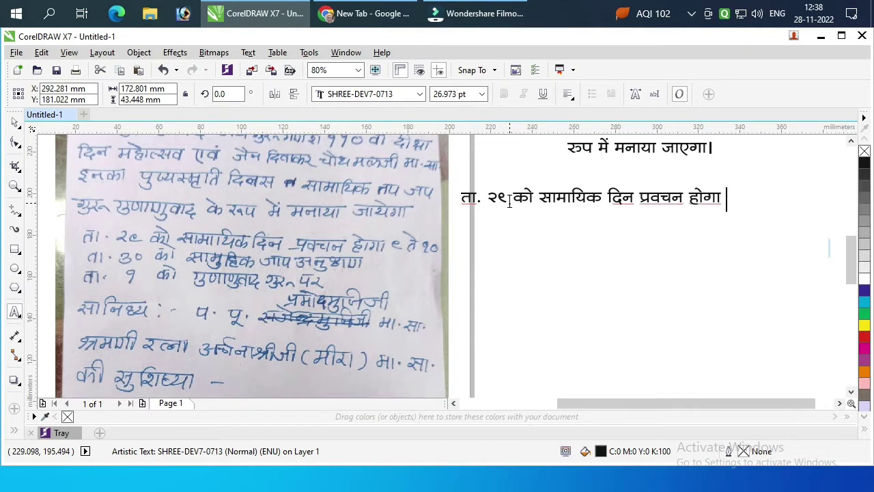
pyautogui.write('९ ते १०')
pyautogui.press('Delete')
pyautogui.write('००')
pyautogui.press('BackSpace')
pyautogui.press('BackSpace')
pyautogui.write('स')
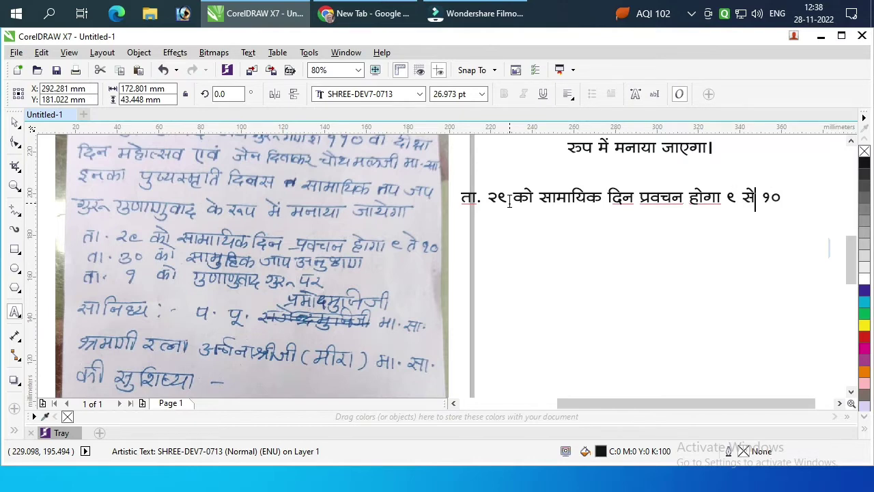
# Add the second date line "ता. ३० को सामुहिक जाप अनुष्ठाण"
pyautogui.press('Return')
pyautogui.write('ता. ')
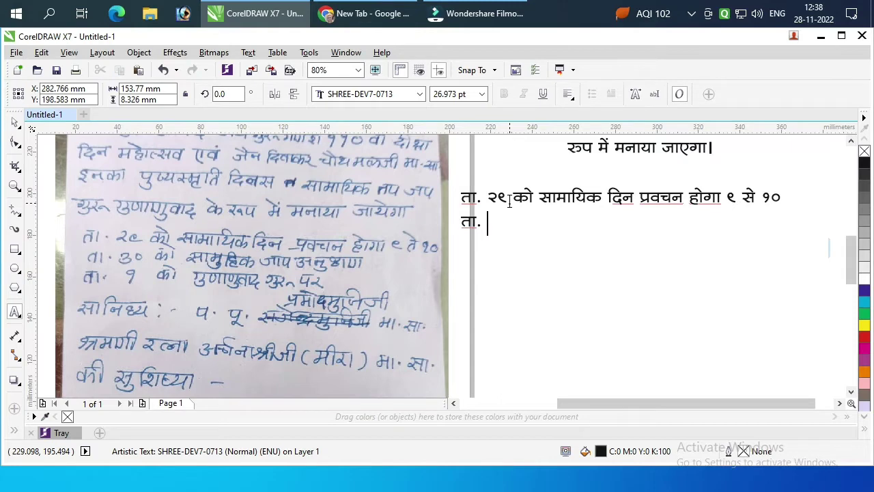
pyautogui.write('३० को ')
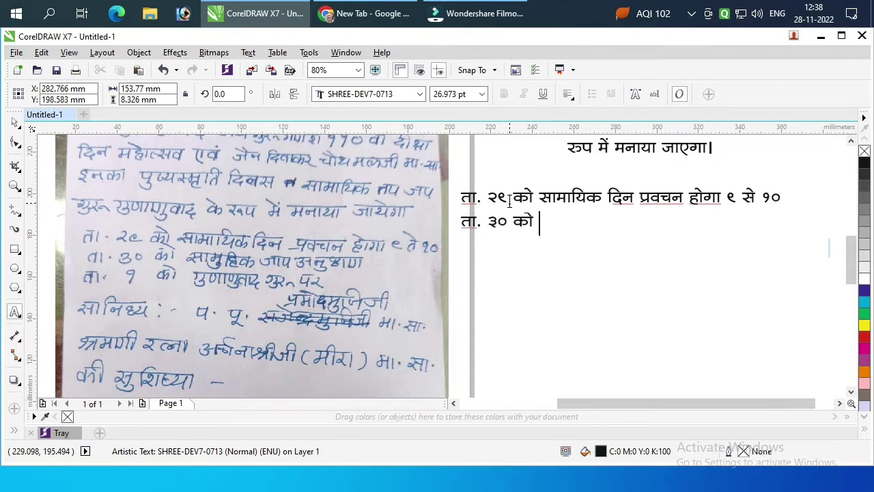
pyautogui.write('सामुहिक जाप अनु')
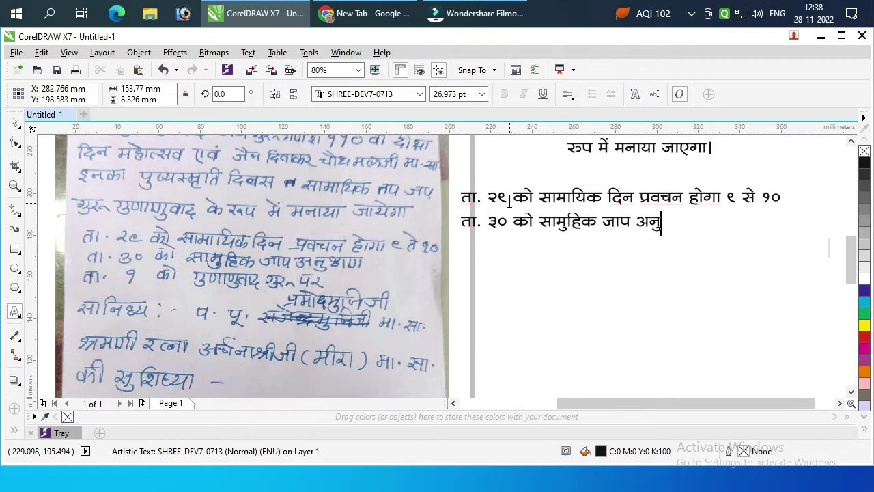
pyautogui.write('ष्ठाण')
# Add the third date line "ता. १ को गुणाणुवाद गुरु पर"
pyautogui.press('Return')
pyautogui.write('ता.')
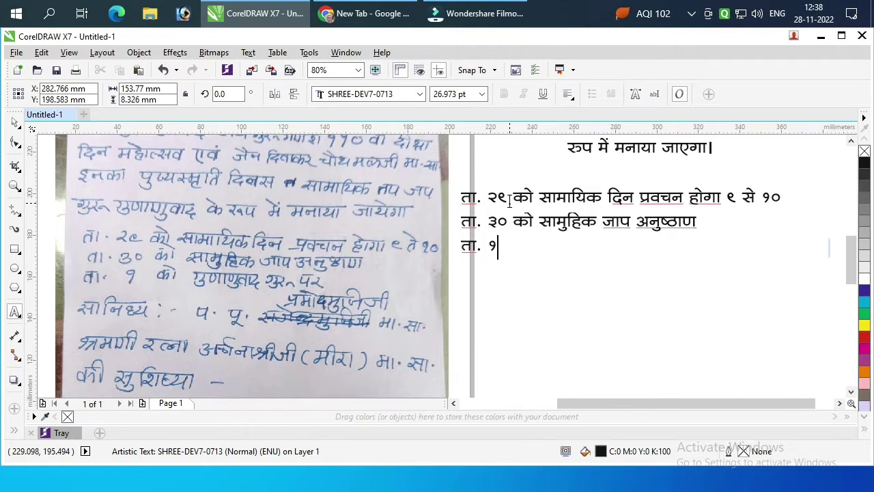
pyautogui.write(' ९ को')
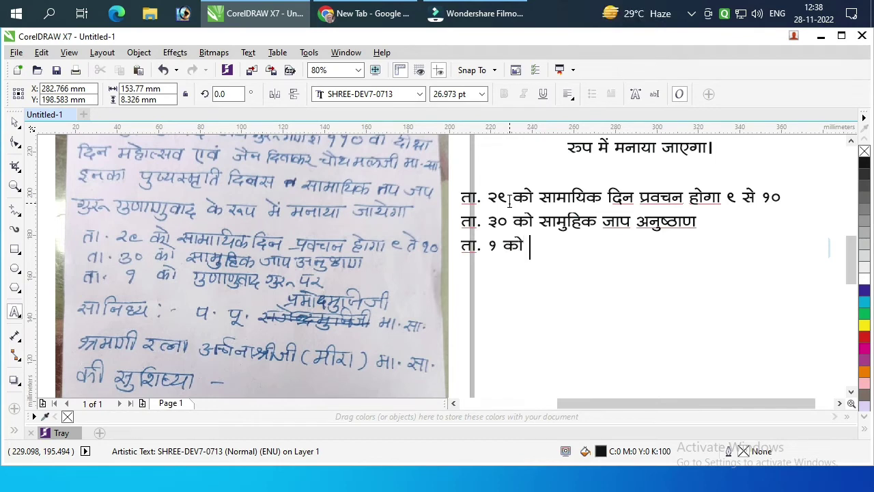
pyautogui.write(' गुणाणु')
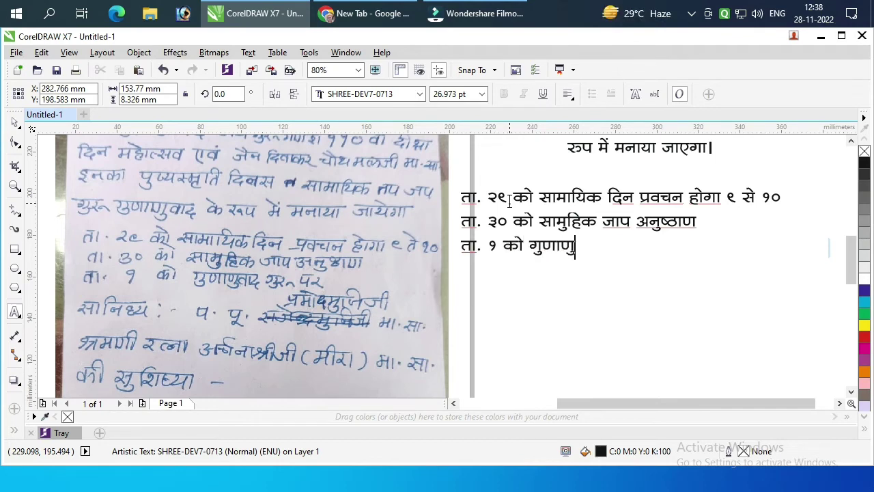
pyautogui.write('वाद गुरु ')
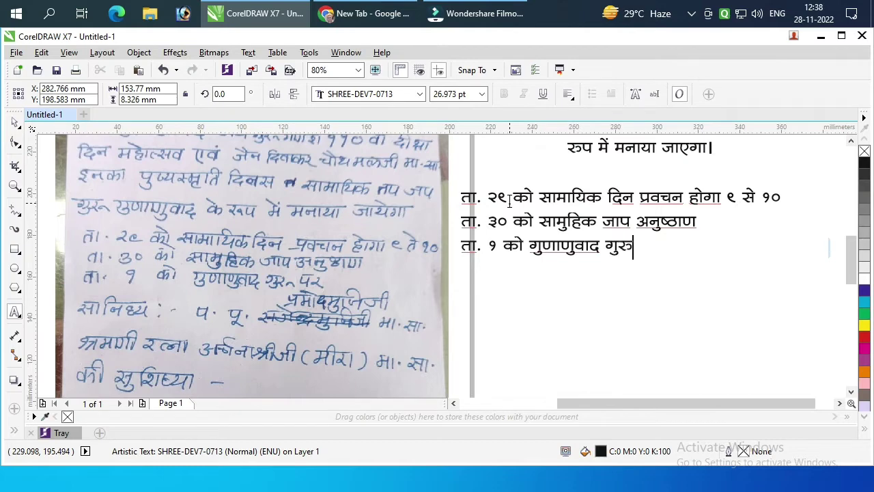
pyautogui.write('पर  ')
# After a blank line, add the "सानिध्य :- प.पू." and "श्रमणीरत्ना" lines with the monk's and nun's names, ending the second with "म.सा. की सुशिष्या"
pyautogui.write('सानिध्य :- प.पू. प्रमोदम')
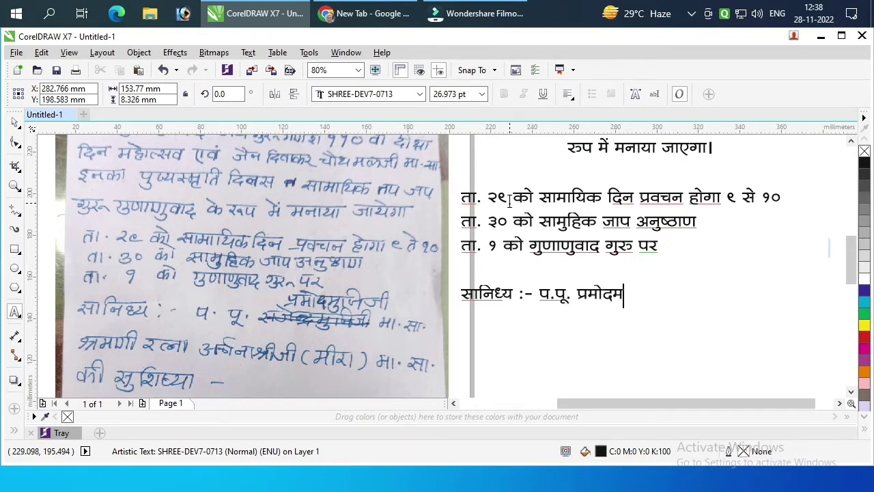
pyautogui.write('नजी')
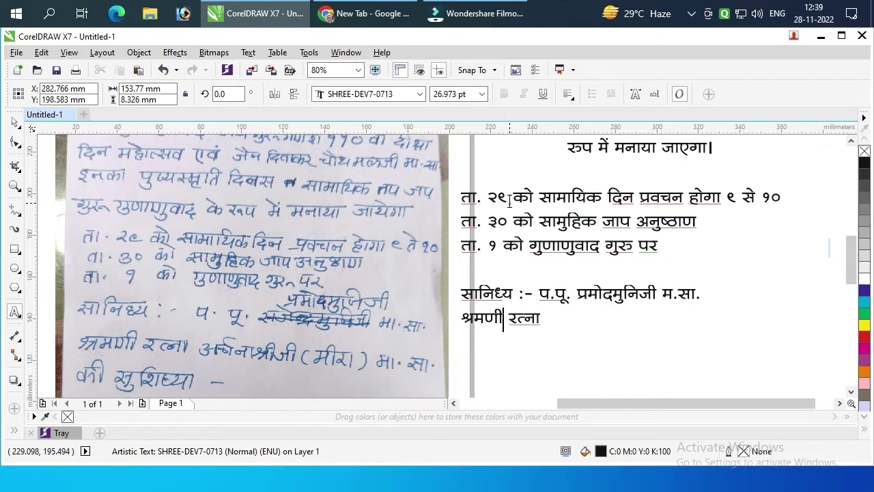
pyautogui.press('Delete')
pyautogui.press('End')
pyautogui.write('अ')
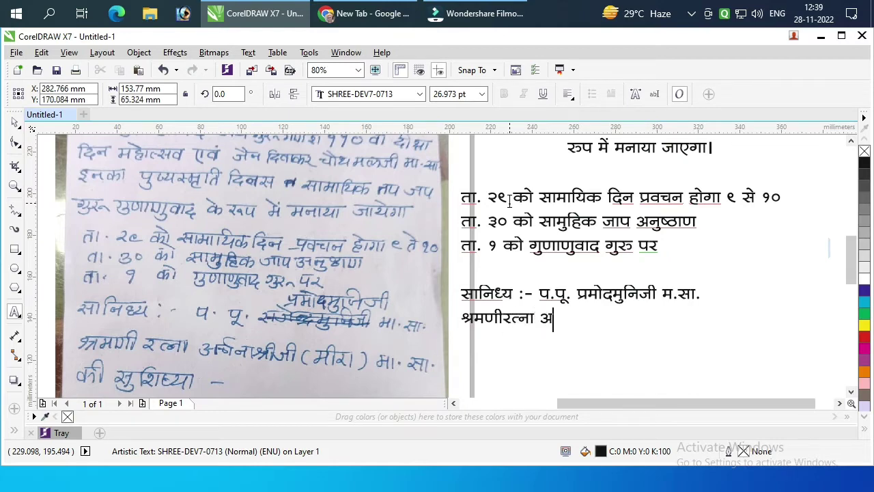
pyautogui.write('र्चनाश्रीज')
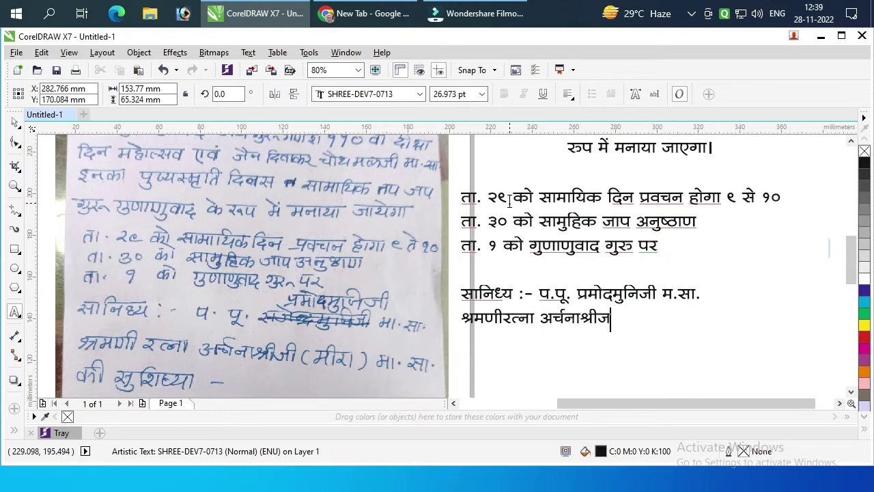
pyautogui.write('ी (म')
pyautogui.write('मी')
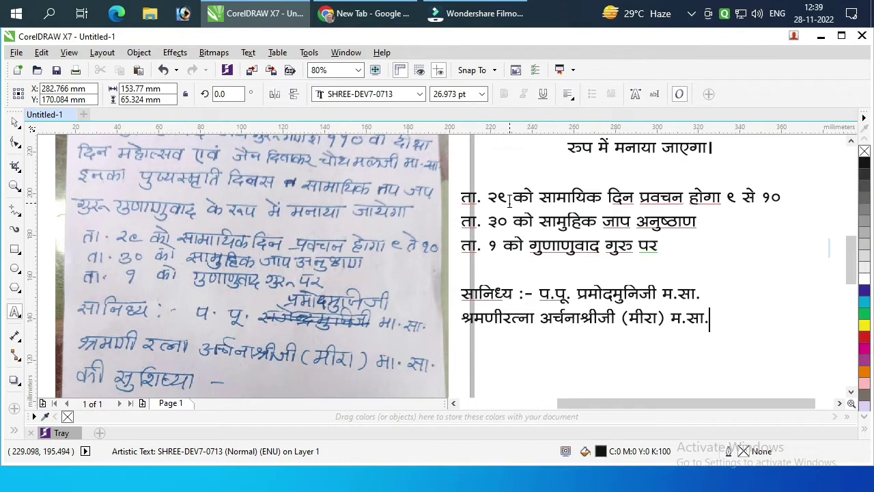
pyautogui.write('की सु')
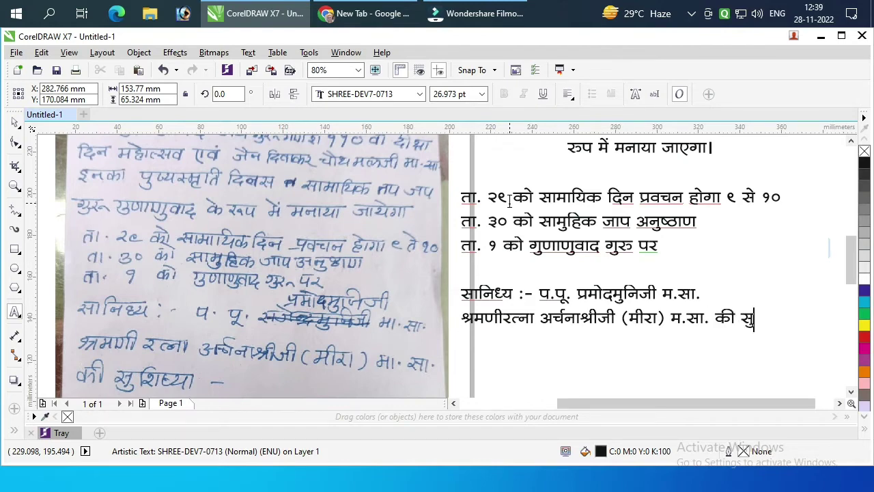
pyautogui.write('शिष्या')
# Add two "साध्वी" lines with the nuns' names from the photo and "म.सा.", ending the second line with "आदीठाणा २"
pyautogui.scroll(-5, 509, 200)
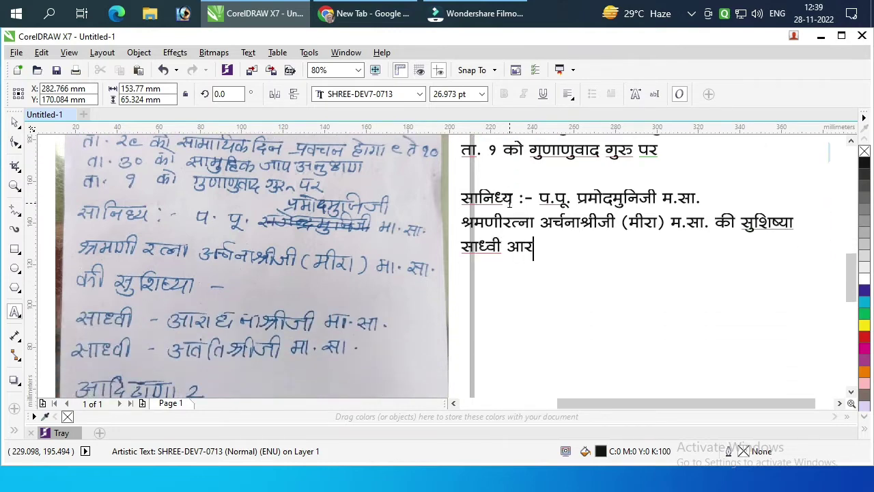
pyautogui.write('नाश्रीजी म.सा.')
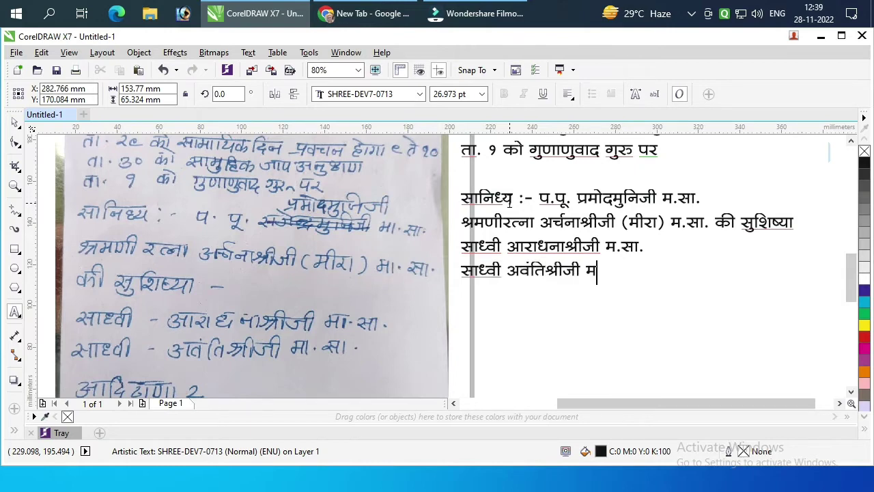
pyautogui.scroll(-2, 509, 202)
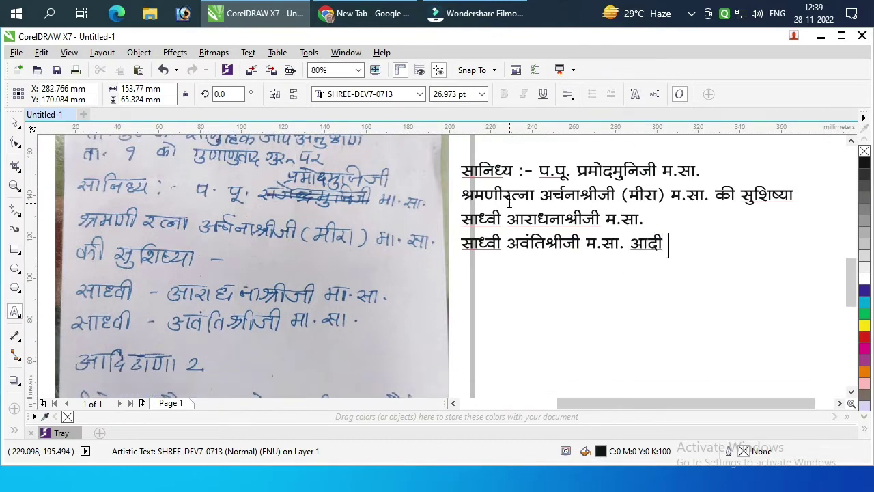
pyautogui.press('BackSpace')
pyautogui.press('BackSpace')
pyautogui.write('ठ')
# Add the closing line "निवेदक : जैन श्रावक संघ महावीर भवन औरंगाबाद." and centre-align the whole text block
pyautogui.scroll(-6, 508, 201)
pyautogui.press('Return')
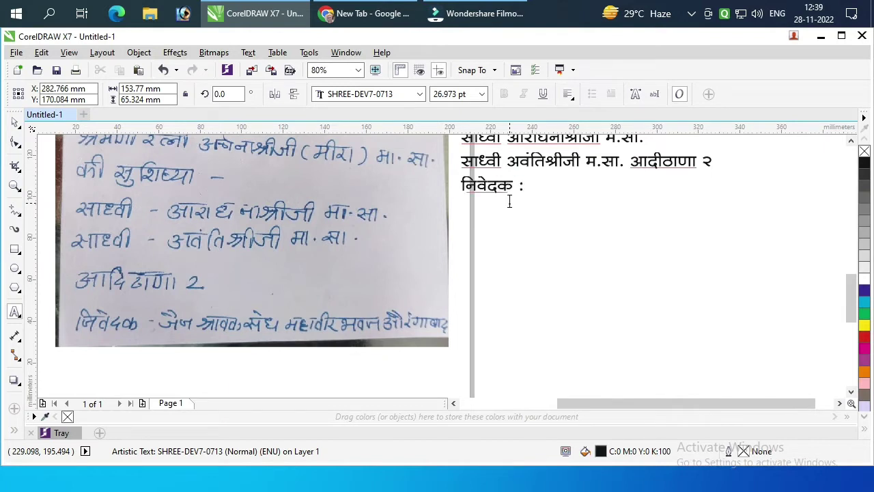
pyautogui.write('निवेदक : जैन श्राव')
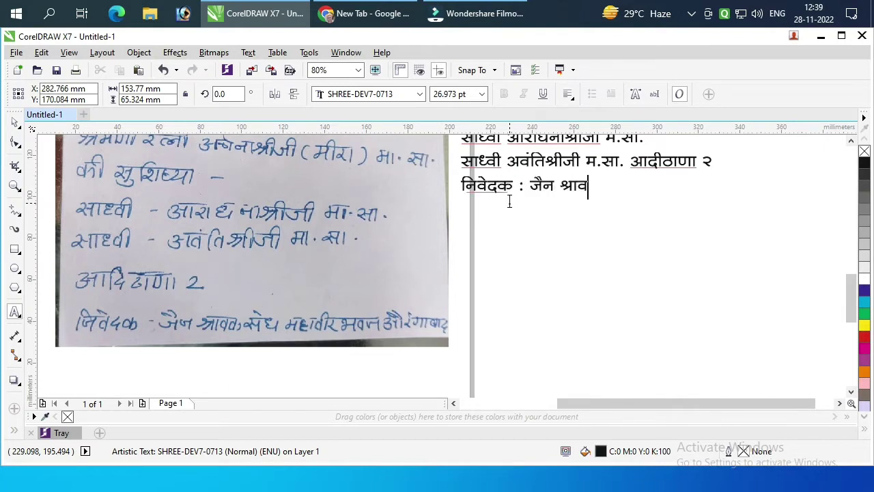
pyautogui.write('क संघ महावीर भ')
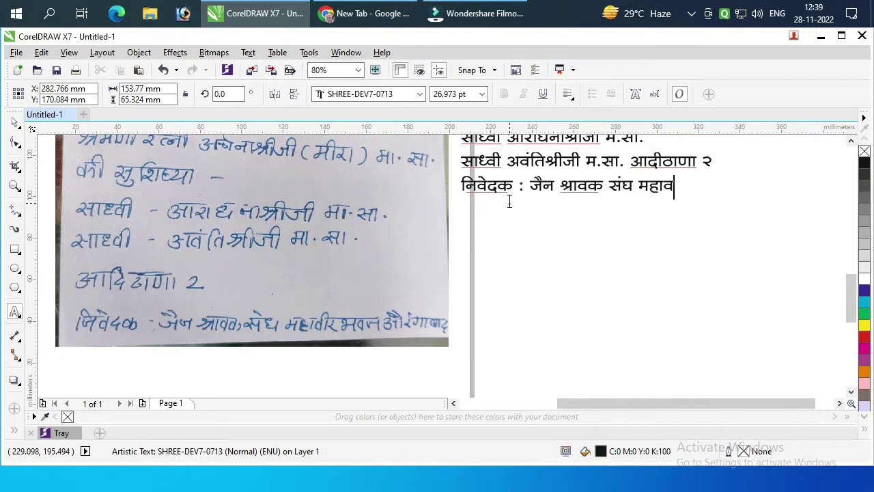
pyautogui.write('वन आै')
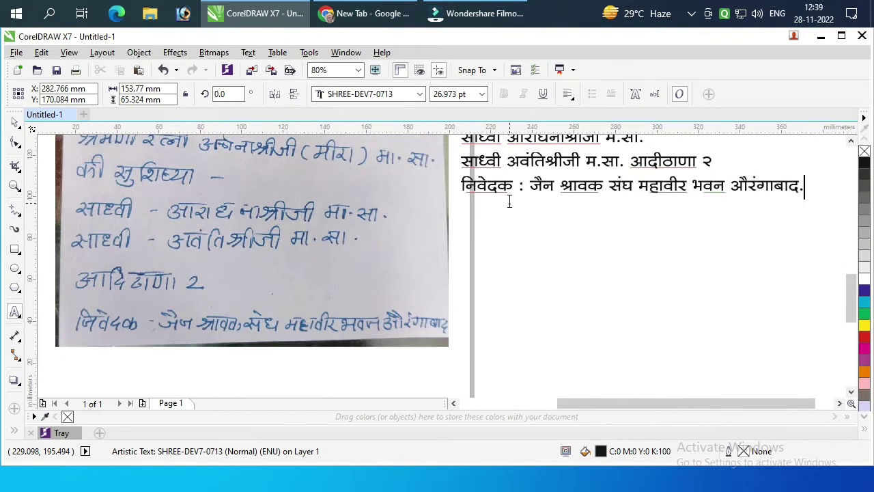
pyautogui.hotkey('ctrl', 'e')
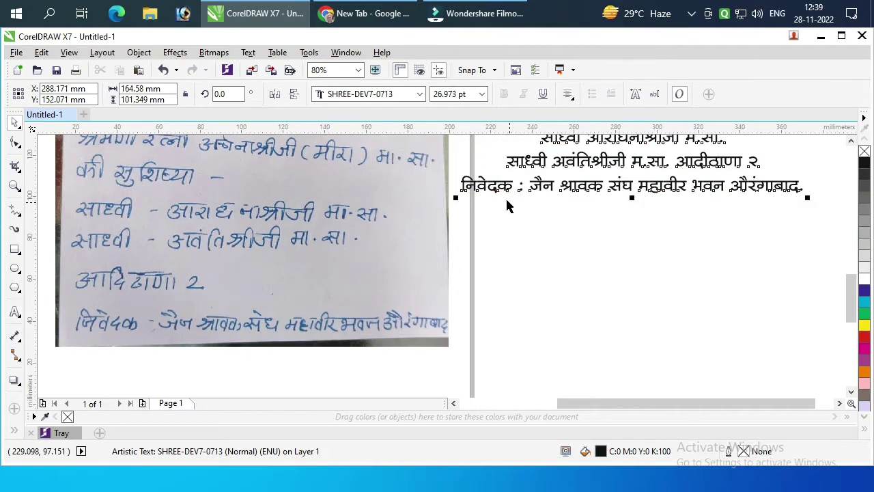
pyautogui.press('Escape')
# Move the handwritten photo off the page, onto the empty area to its left
pyautogui.scroll(-4, 382, 292)
pyautogui.click(382, 295)
pyautogui.scroll(4, 386, 262)
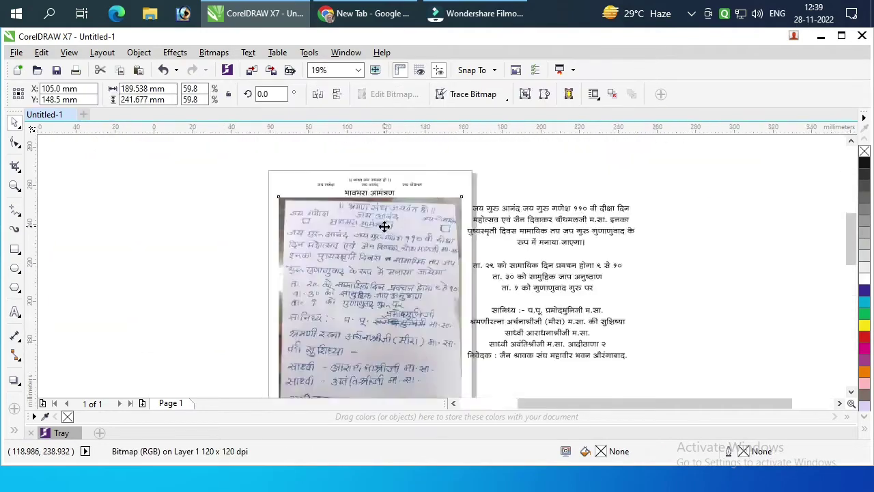
pyautogui.scroll(-3, 414, 220)
pyautogui.press('Escape')
pyautogui.moveTo(413, 248); pyautogui.dragTo(158, 255)
# Select both body text blocks and align their centres horizontally with the "भावभरा आमंत्रण" heading on the page
pyautogui.click(751, 243)
pyautogui.click(661, 155)
pyautogui.moveTo(405, 357); pyautogui.dragTo(413, 375)
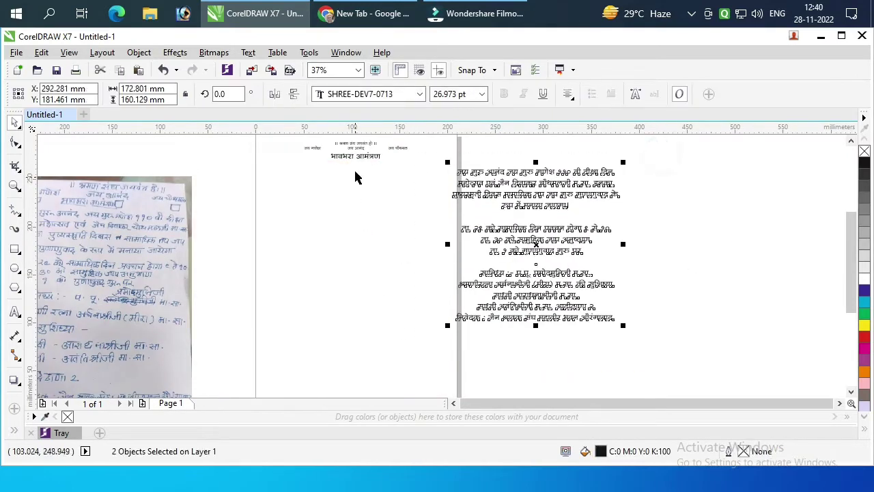
pyautogui.keyDown('shift'); pyautogui.click(364, 156); pyautogui.keyUp('shift')
pyautogui.press('c')
pyautogui.click(503, 187)
pyautogui.hotkey('shift', 'F4')
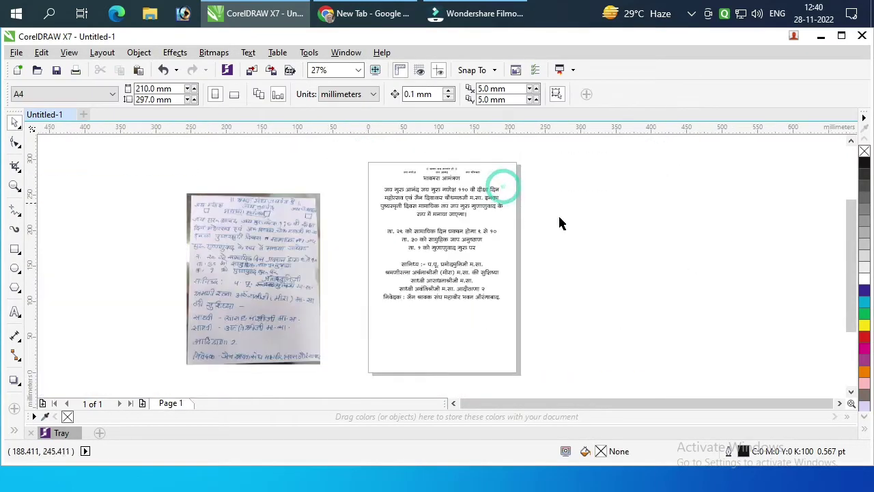
# Start saving the drawing and open the "Whatsapp Design" folder inside "Corel Job 2022" on Local Disk (H:)
pyautogui.click(593, 224)
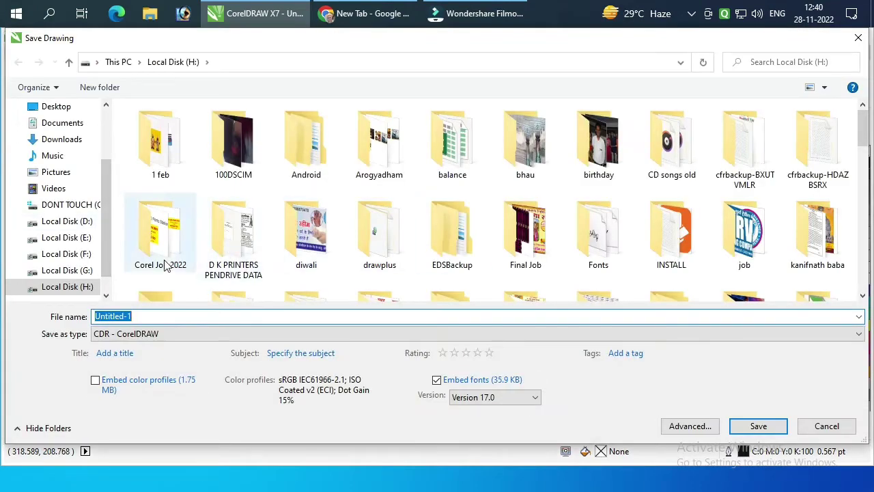
pyautogui.click(158, 251)
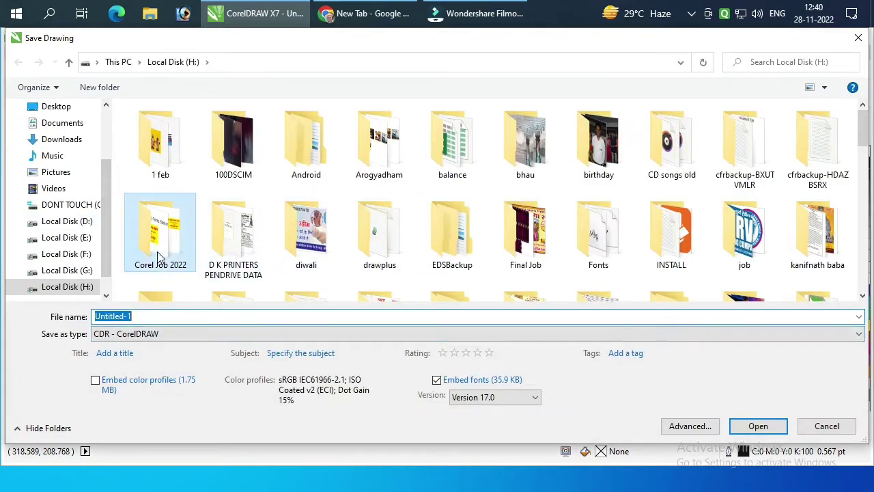
pyautogui.doubleClick(182, 254)
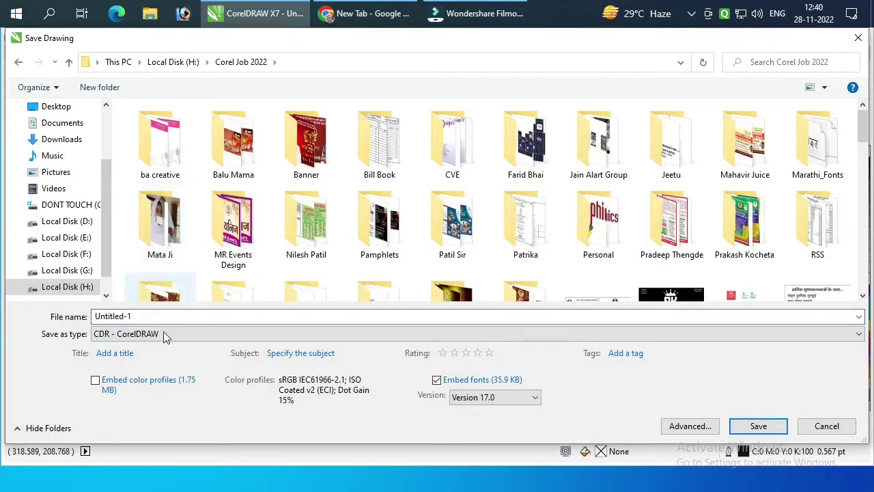
pyautogui.click(208, 240)
pyautogui.write('wh')
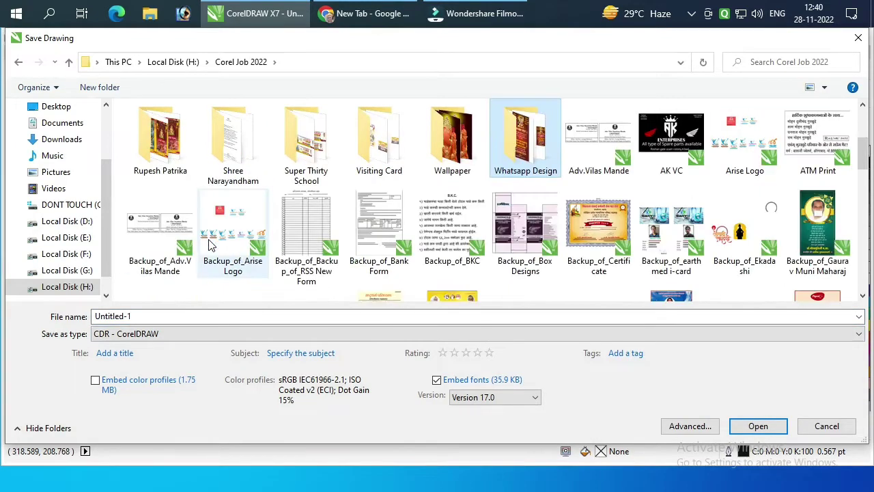
pyautogui.press('Return')
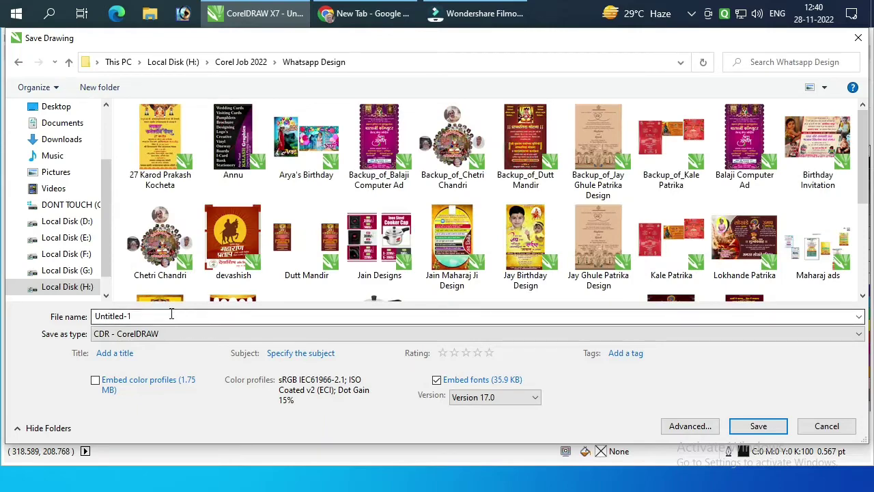
# Name the drawing "Maharaj Ji Ads" and save it as a CDR file
pyautogui.click(171, 316)
pyautogui.write('Mahar')
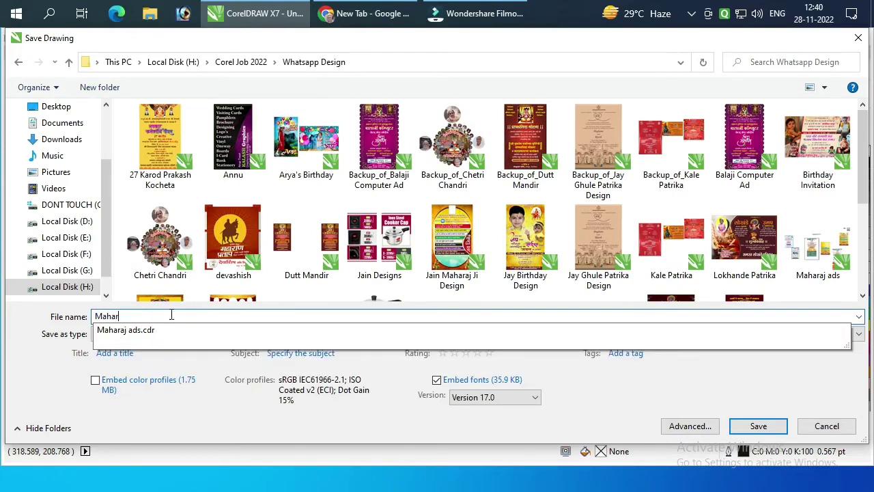
pyautogui.write('aj Ji Ads')
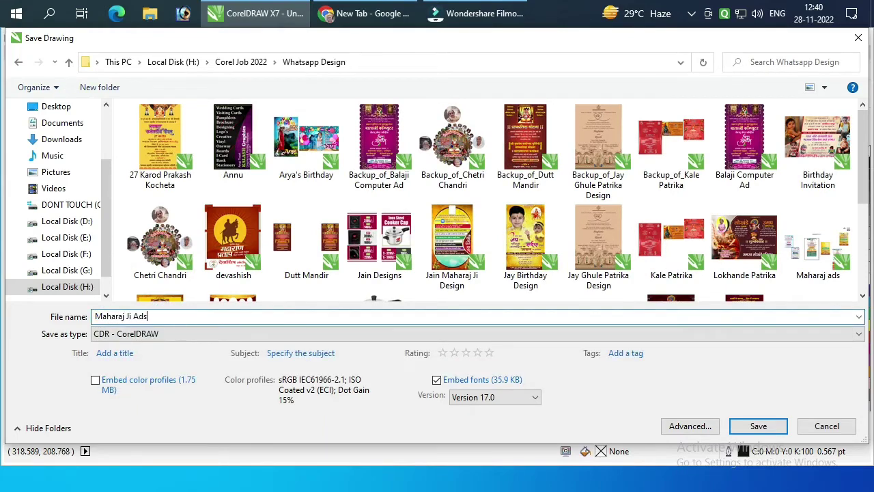
pyautogui.press('Return')
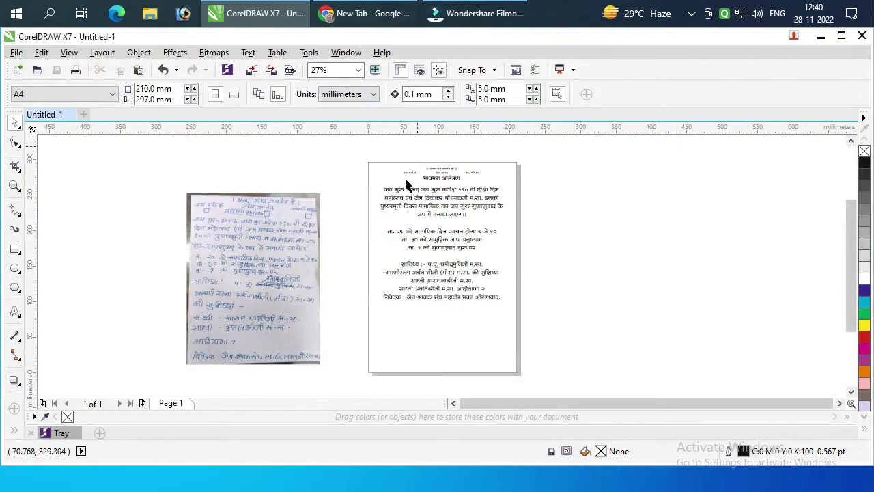
# Switch to Chrome, search Google for "pinterest" and open the Pinterest - India site
pyautogui.click(369, 13)
pyautogui.click(382, 318)
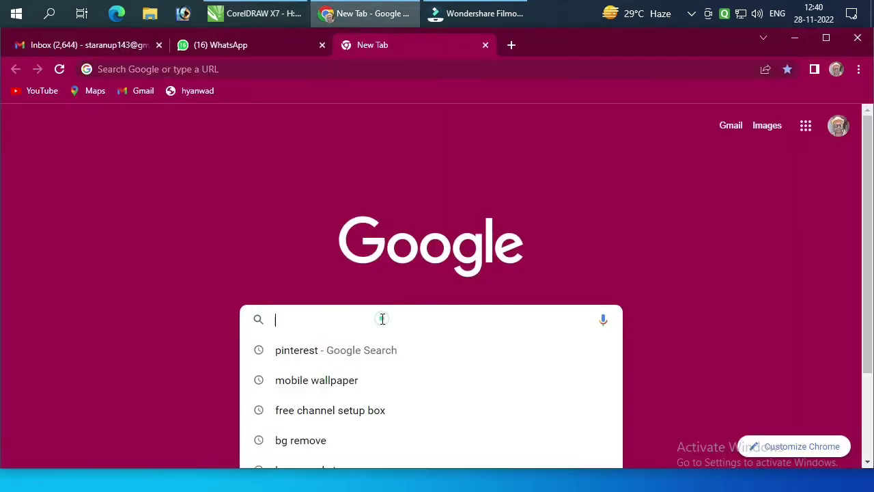
pyautogui.press('Down')
pyautogui.press('Return')
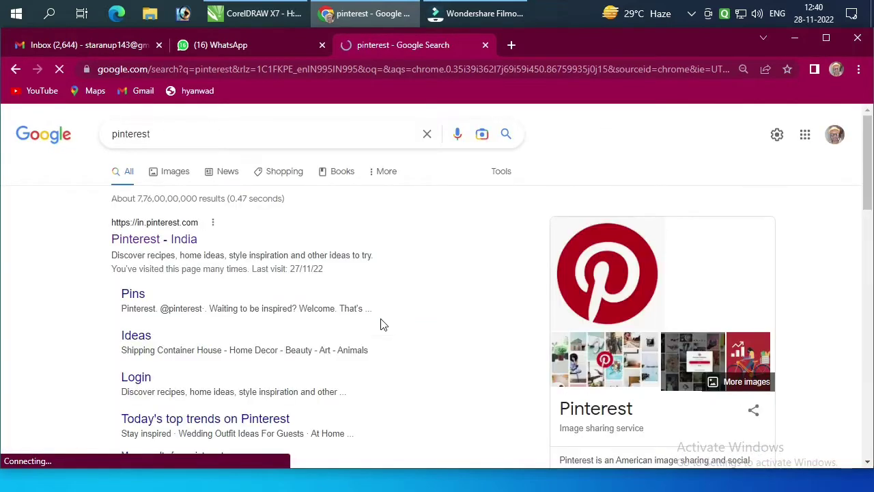
pyautogui.click(168, 239)
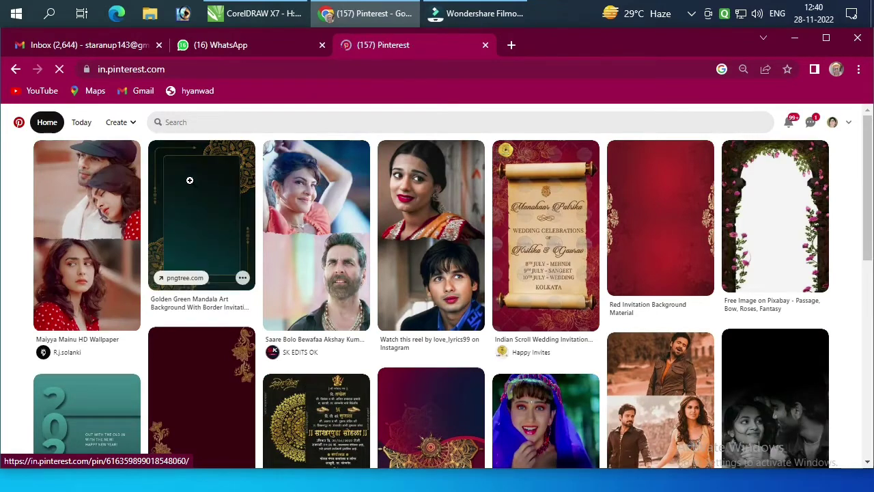
# Search Pinterest for "backgrounds" and look through the resulting pins for a suitable invitation background
pyautogui.click(218, 123)
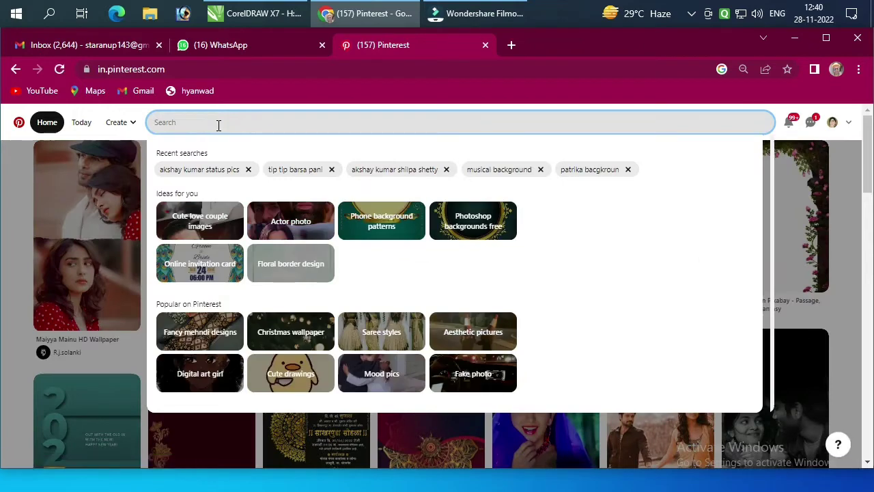
pyautogui.write('backgroun')
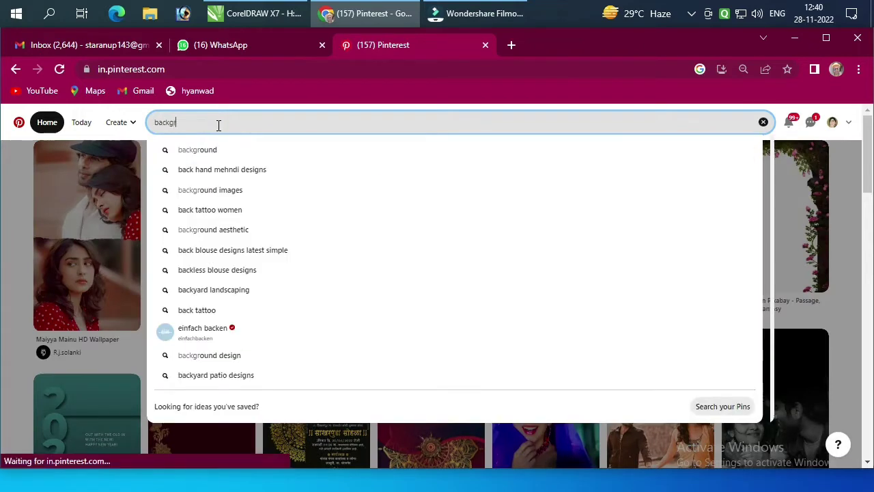
pyautogui.write('ds')
pyautogui.press('Return')
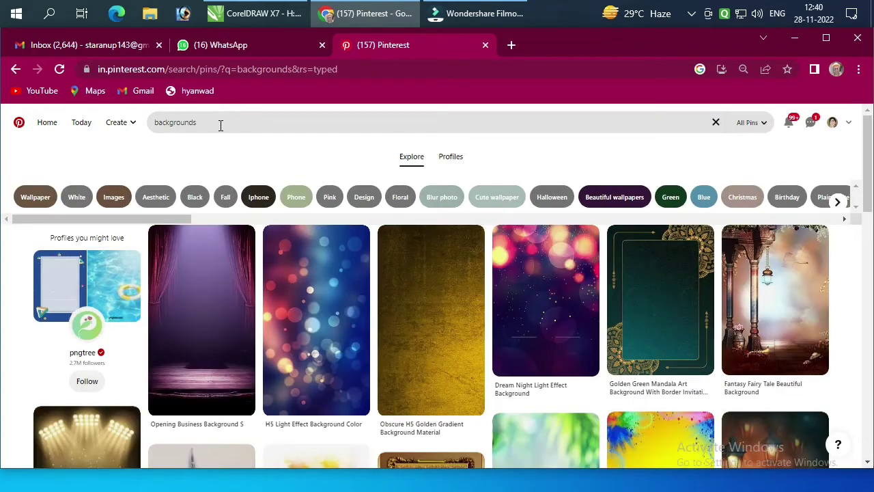
pyautogui.scroll(-3, 327, 259)
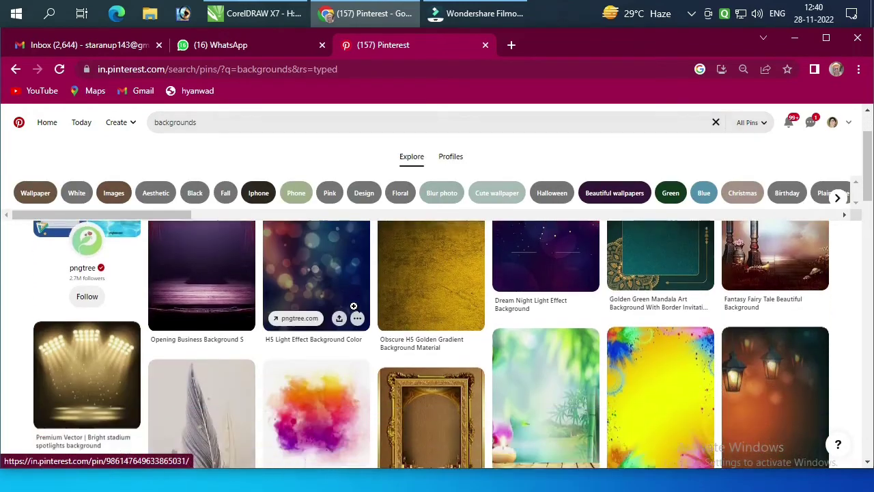
pyautogui.scroll(3, 354, 307)
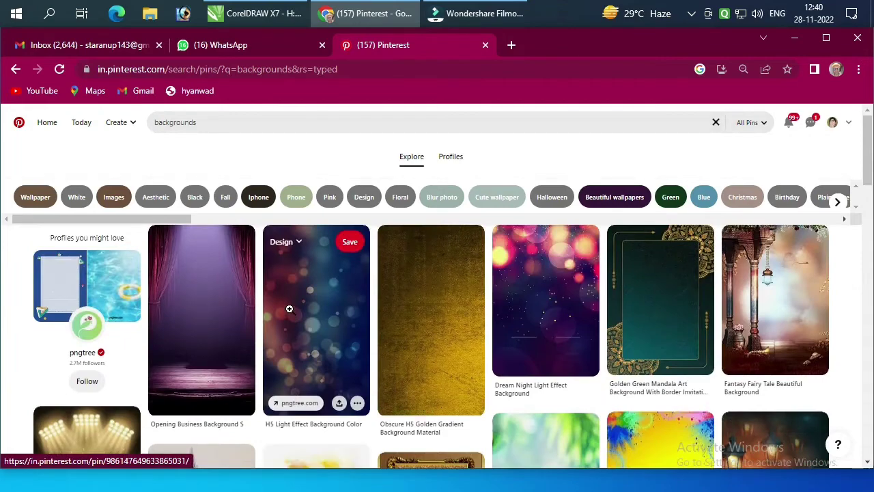
pyautogui.scroll(-3, 289, 306)
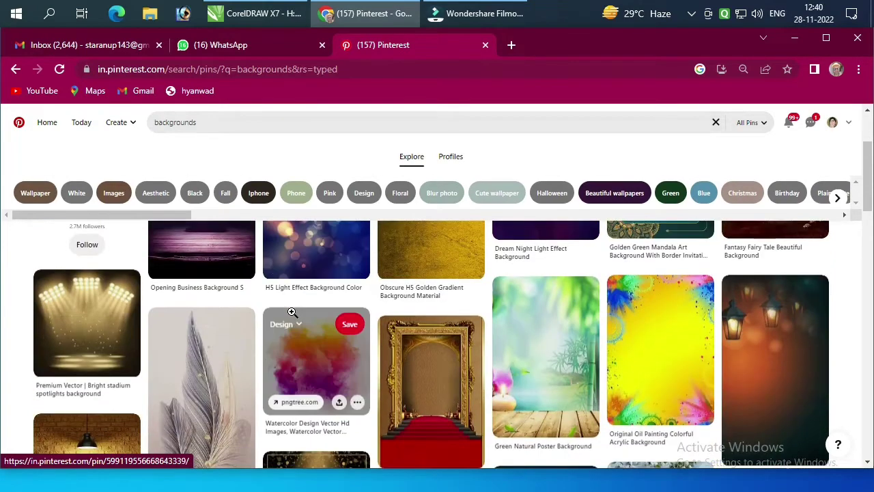
pyautogui.scroll(-5, 292, 312)
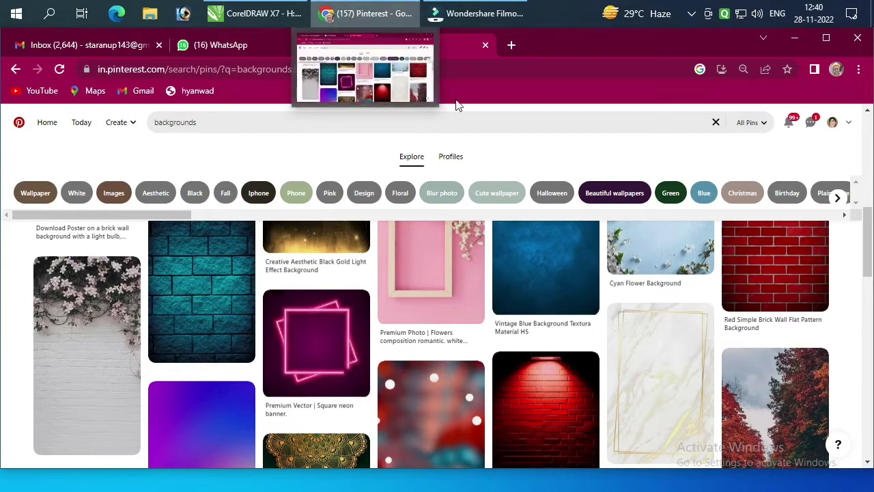
# Browse further through the background pins and open the green and gold flower mandala arabesque pin in its own tab
pyautogui.scroll(-2, 364, 257)
pyautogui.scroll(-1, 363, 257)
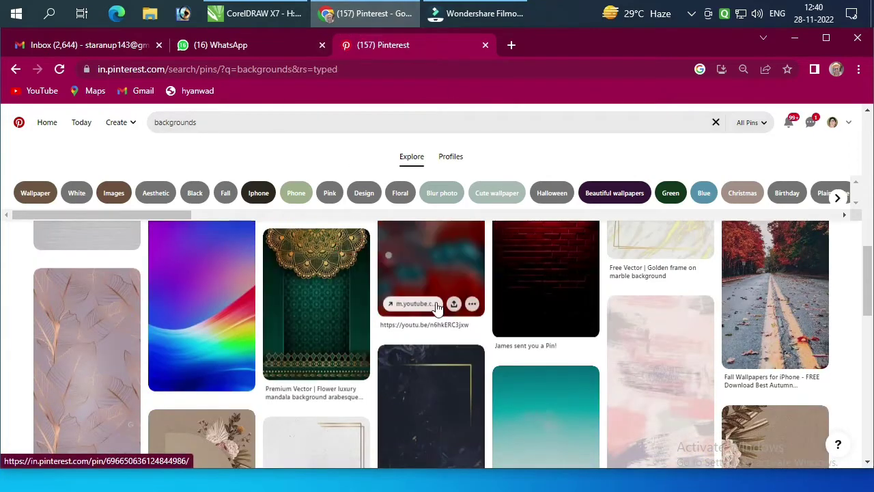
pyautogui.scroll(-1, 437, 308)
pyautogui.middleClick(308, 263)
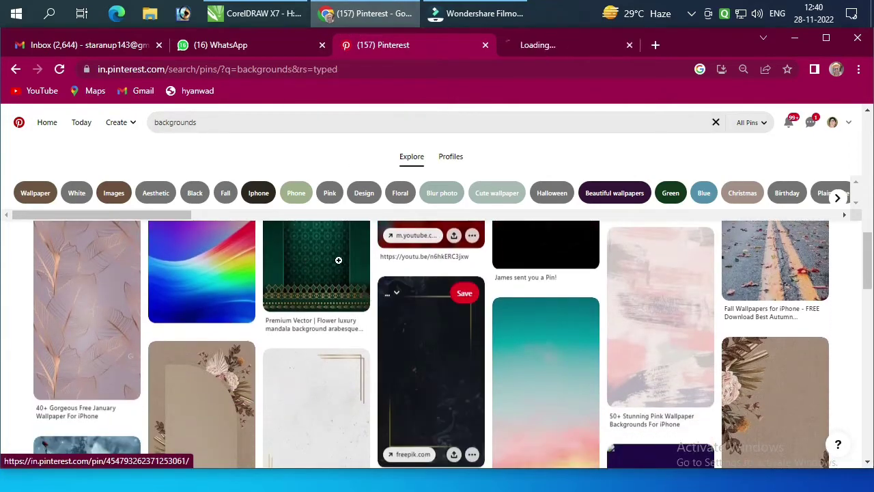
pyautogui.scroll(-2, 339, 260)
pyautogui.click(598, 47)
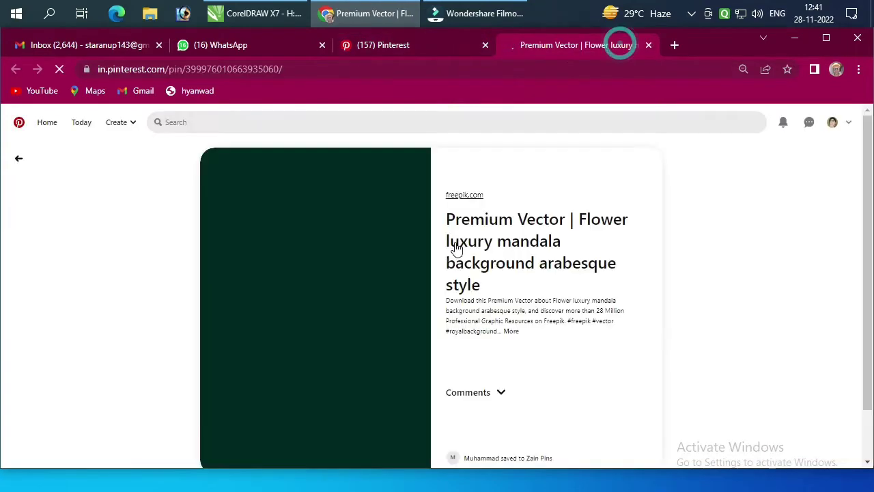
# Open the green mandala image by itself in a new tab and copy the enlarged image
pyautogui.rightClick(307, 247)
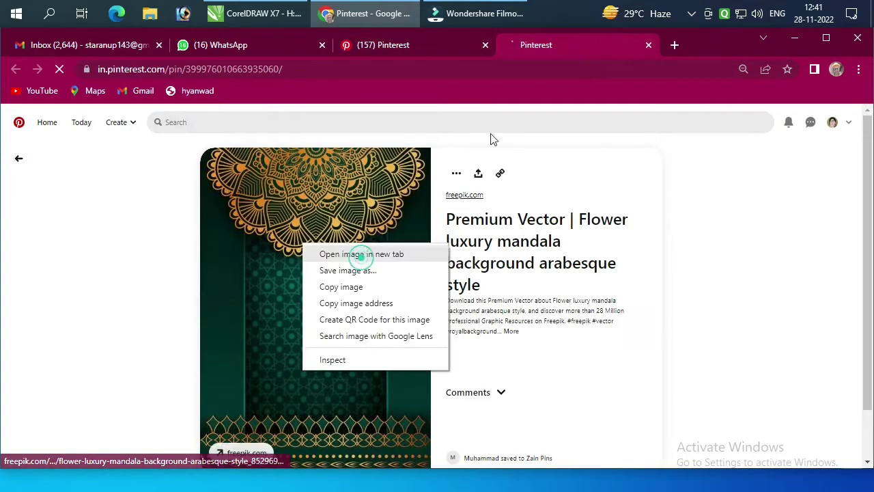
pyautogui.click(362, 252)
pyautogui.click(627, 45)
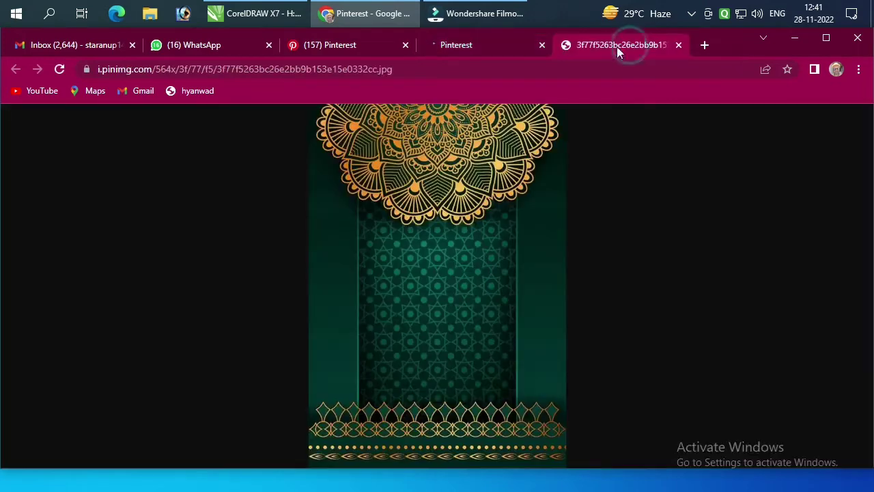
pyautogui.click(444, 215)
pyautogui.rightClick(445, 216)
pyautogui.click(474, 252)
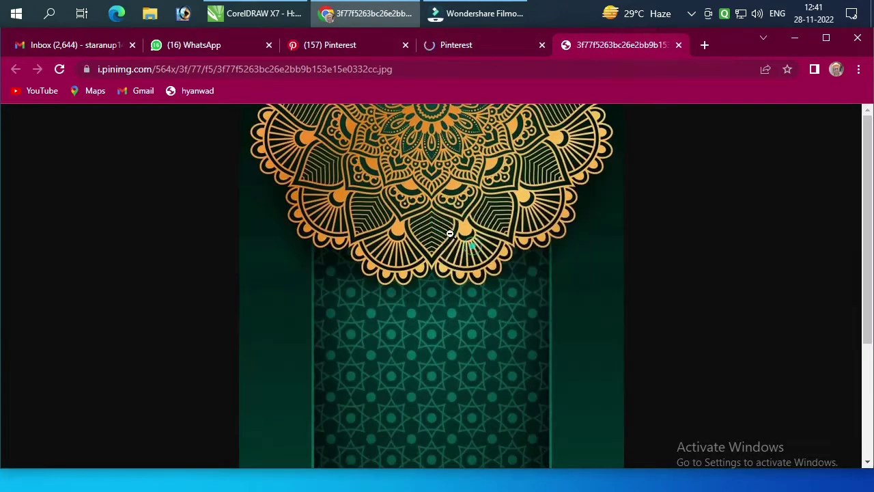
# Switch to CorelDRAW and paste the green mandala image onto the page, centred behind the invitation text
pyautogui.click(283, 13)
pyautogui.hotkey('ctrl', 'v')
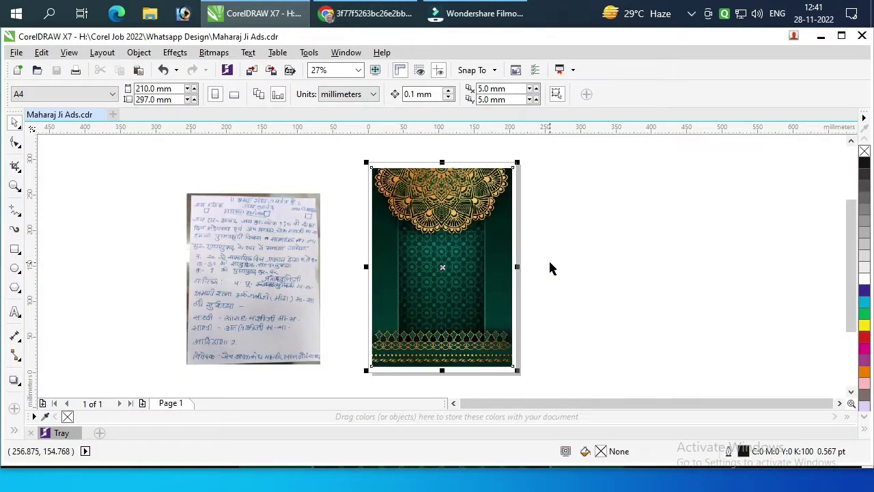
pyautogui.click(557, 204)
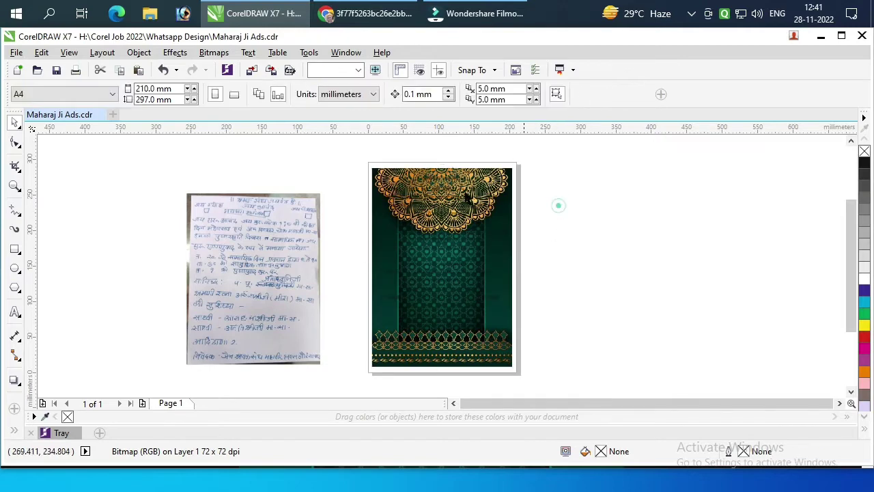
# Draw an ellipse about 156 mm wide over the mandala at the page top and centre it horizontally with the background image
pyautogui.press('z')
pyautogui.moveTo(336, 144); pyautogui.dragTo(515, 251)
pyautogui.press('F6')
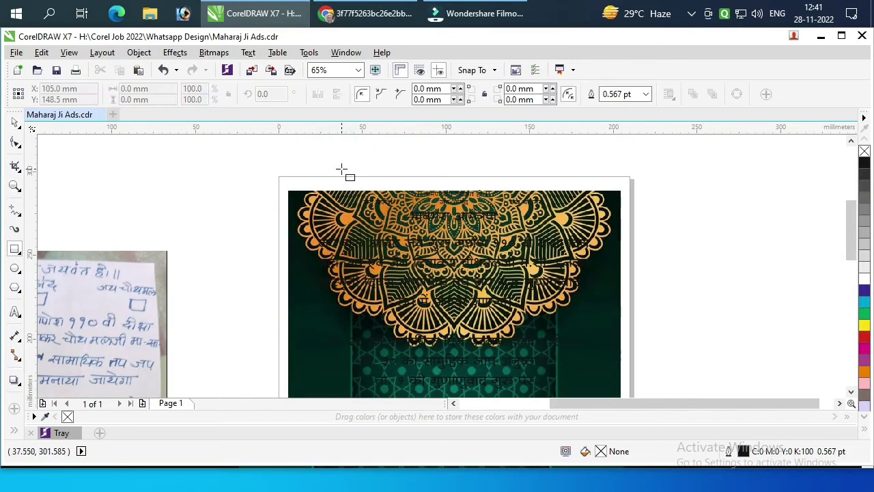
pyautogui.press('F7')
pyautogui.moveTo(323, 155); pyautogui.dragTo(587, 317)
pyautogui.press('space')
pyautogui.keyDown('shift'); pyautogui.click(600, 307); pyautogui.keyUp('shift')
pyautogui.press('c')
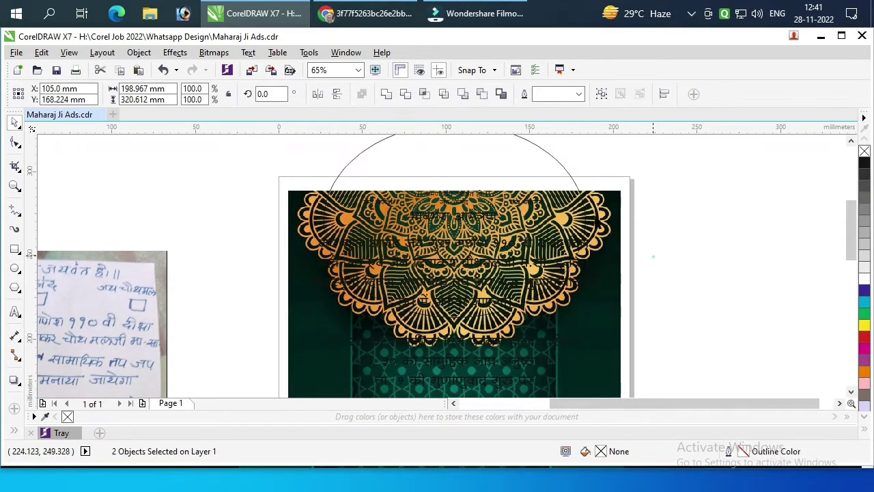
pyautogui.click(653, 255)
# Draw a rectangle above the background image's top edge, trim the ellipse with it, and remove the rectangle
pyautogui.click(493, 155)
pyautogui.press('F6')
pyautogui.moveTo(288, 189); pyautogui.dragTo(283, 194)
pyautogui.press('space')
pyautogui.keyDown('shift'); pyautogui.click(577, 220); pyautogui.keyUp('shift')
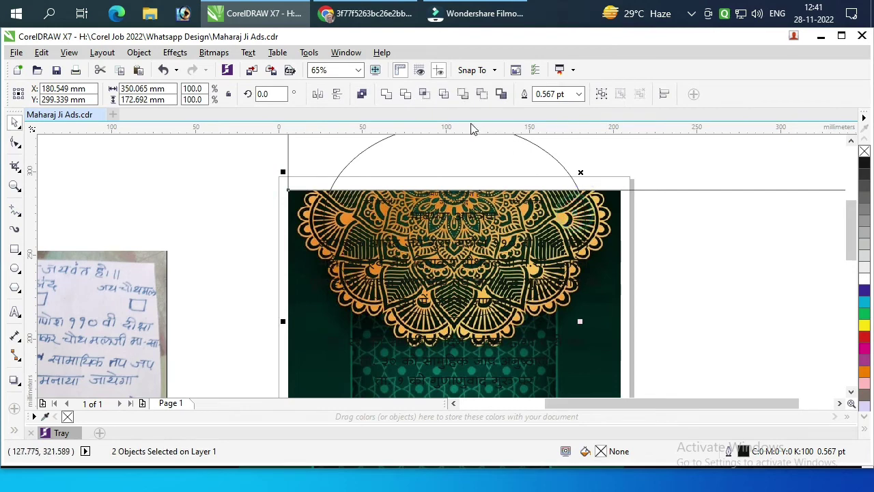
pyautogui.click(406, 95)
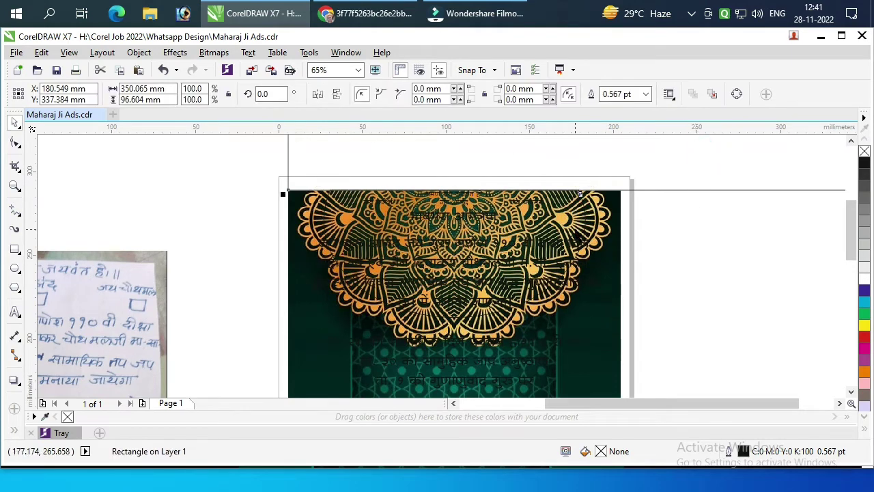
pyautogui.click(626, 190)
# Fill the trimmed ellipse with the light gold (R:232 G:199 B:102) sampled from the mandala using the Color Eyedropper
pyautogui.click(568, 232)
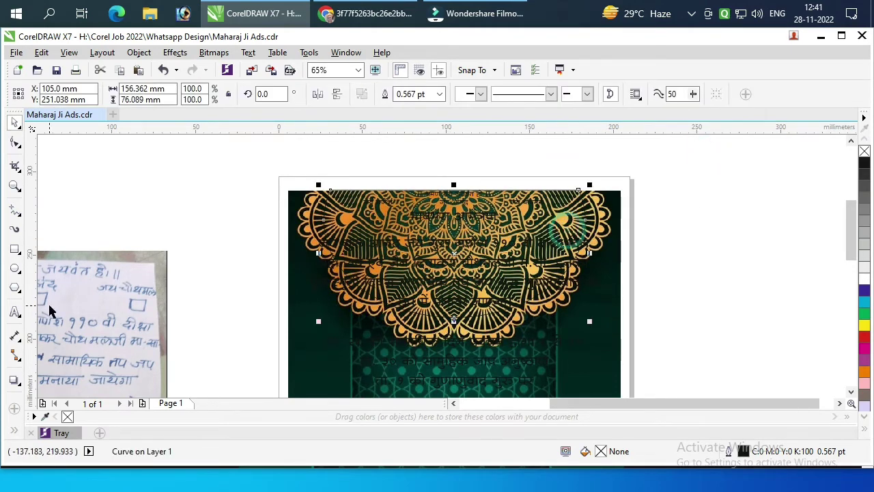
pyautogui.click(13, 434)
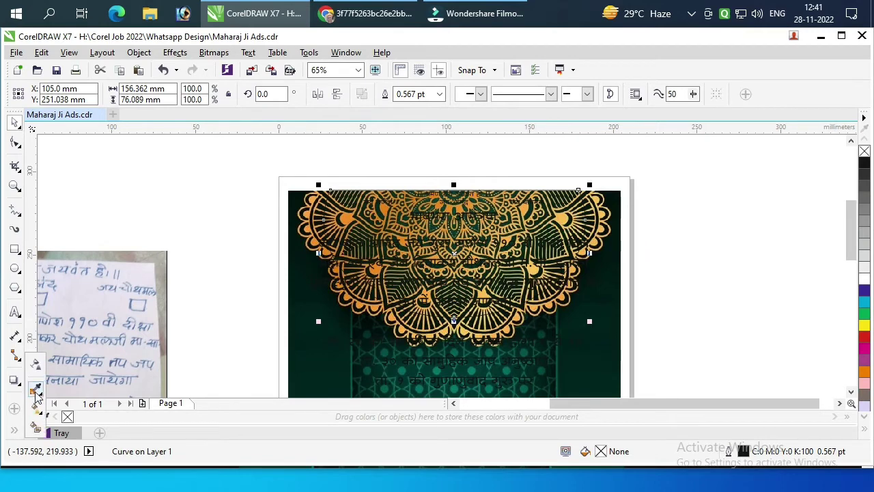
pyautogui.click(36, 390)
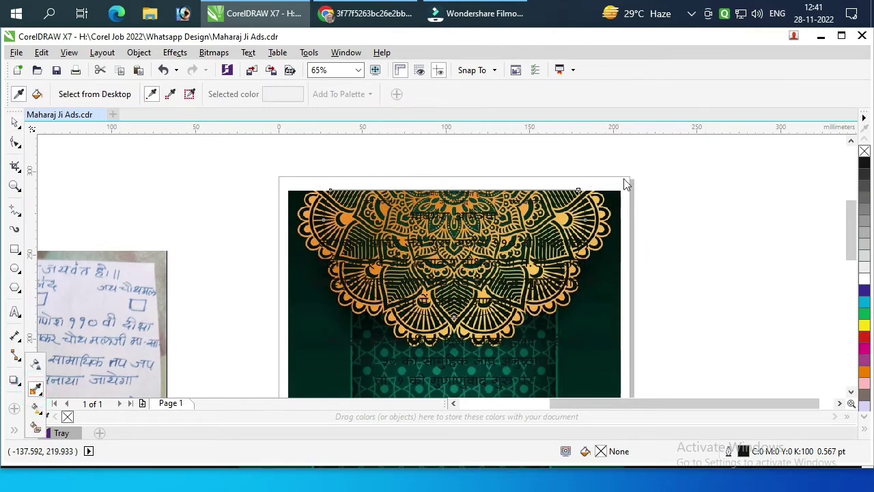
pyautogui.click(599, 199)
pyautogui.click(574, 216)
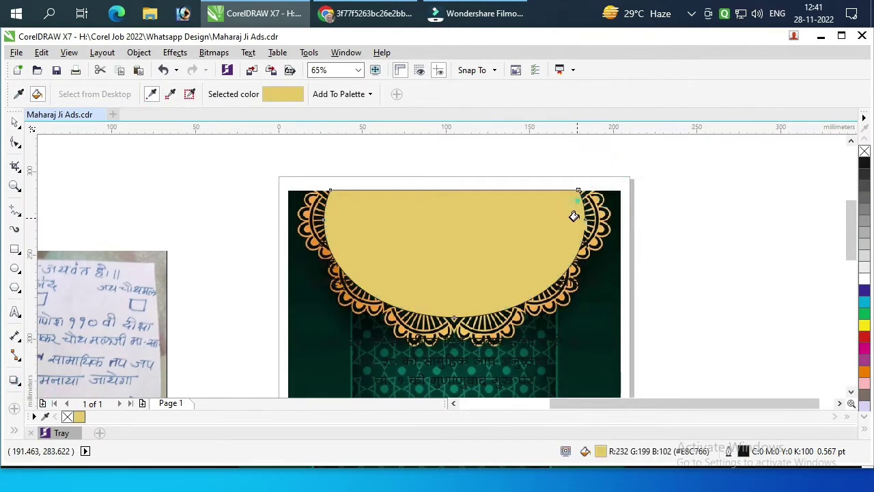
pyautogui.click(647, 154)
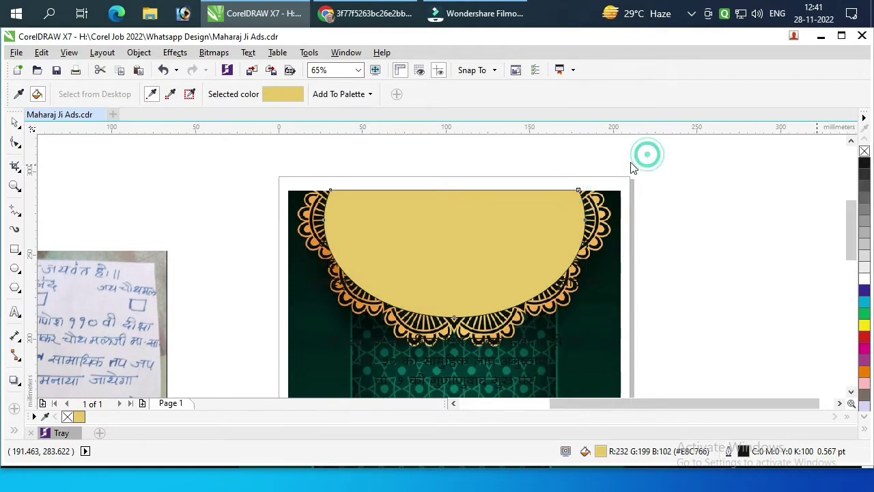
# Select the three heading text lines hidden behind the gold shape and bring them in front of it
pyautogui.press('z')
pyautogui.moveTo(210, 161); pyautogui.dragTo(623, 314)
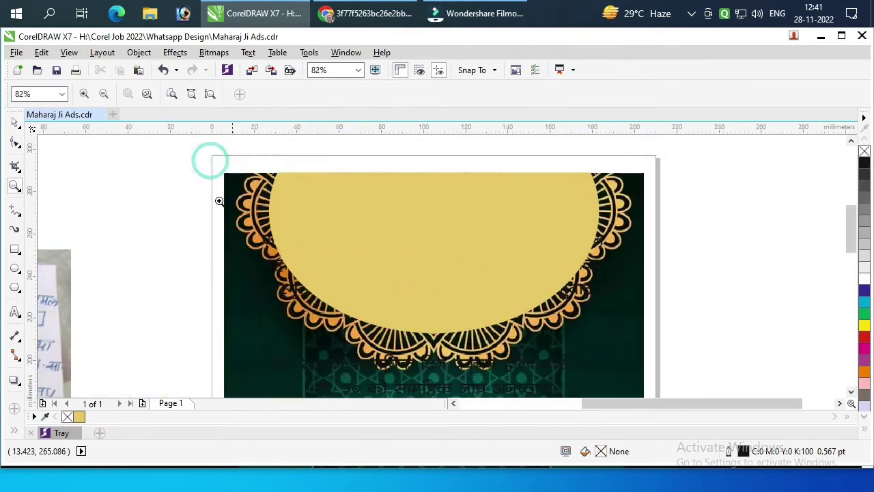
pyautogui.press('space')
pyautogui.moveTo(170, 152); pyautogui.dragTo(593, 354)
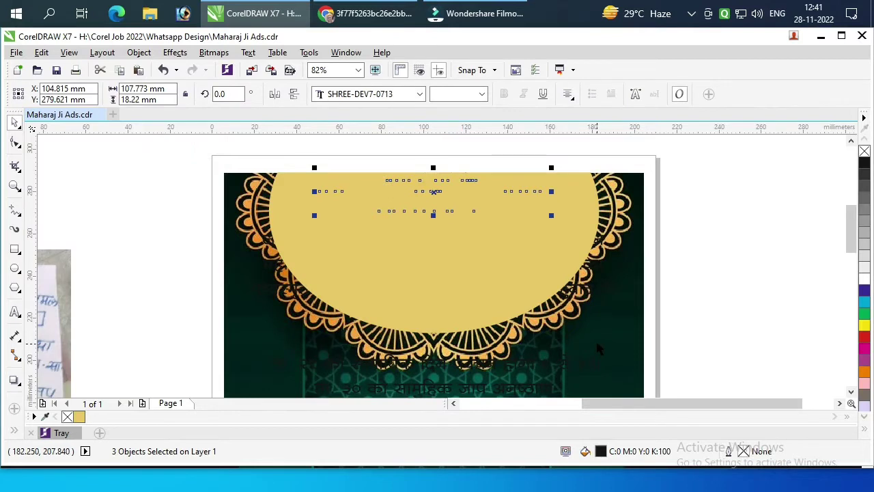
# Break the heading "भावभरा आमंत्रण" apart into separate words and place "आमंत्रण" below and slightly right of "भावभरा"
pyautogui.click(445, 207)
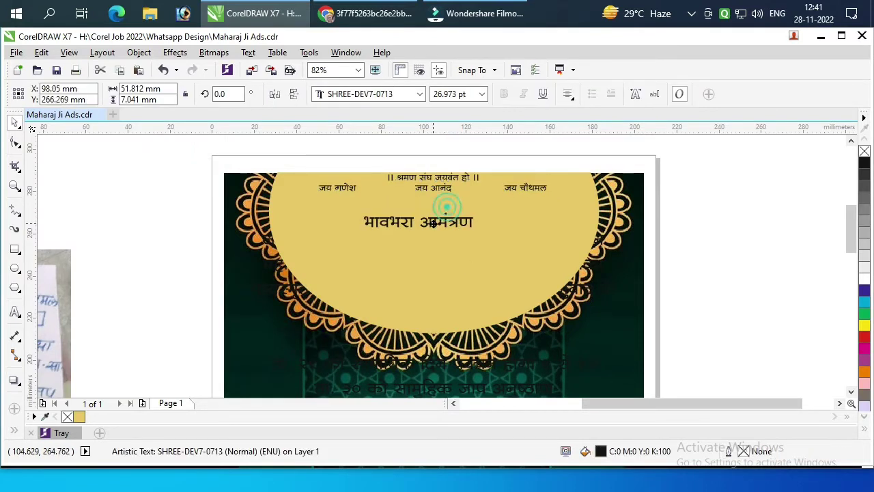
pyautogui.hotkey('ctrl', 'k')
pyautogui.moveTo(441, 220); pyautogui.dragTo(426, 237)
# Enlarge both heading words together to about 81.7 pt and move them into the middle of the gold shape
pyautogui.scroll(3, 420, 236)
pyautogui.keyDown('shift'); pyautogui.click(420, 205); pyautogui.keyUp('shift')
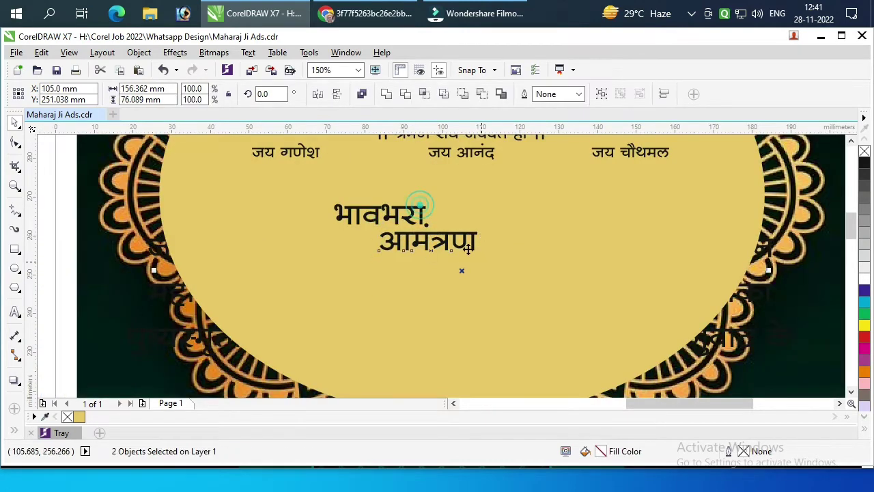
pyautogui.click(443, 239)
pyautogui.keyDown('shift'); pyautogui.click(418, 208); pyautogui.keyUp('shift')
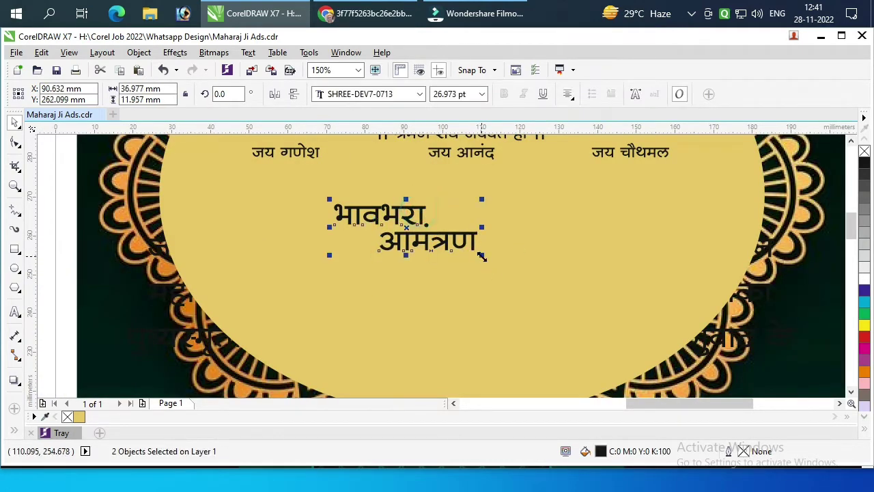
pyautogui.moveTo(482, 256); pyautogui.dragTo(729, 335)
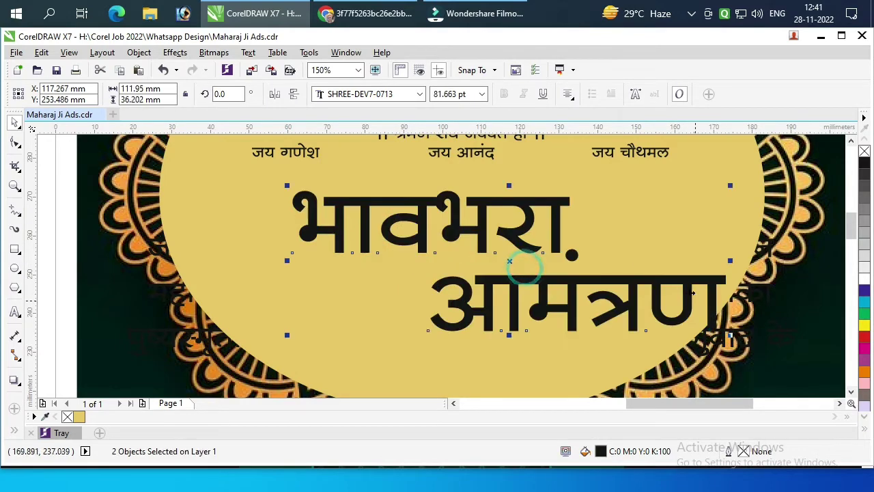
pyautogui.moveTo(679, 283); pyautogui.dragTo(610, 298)
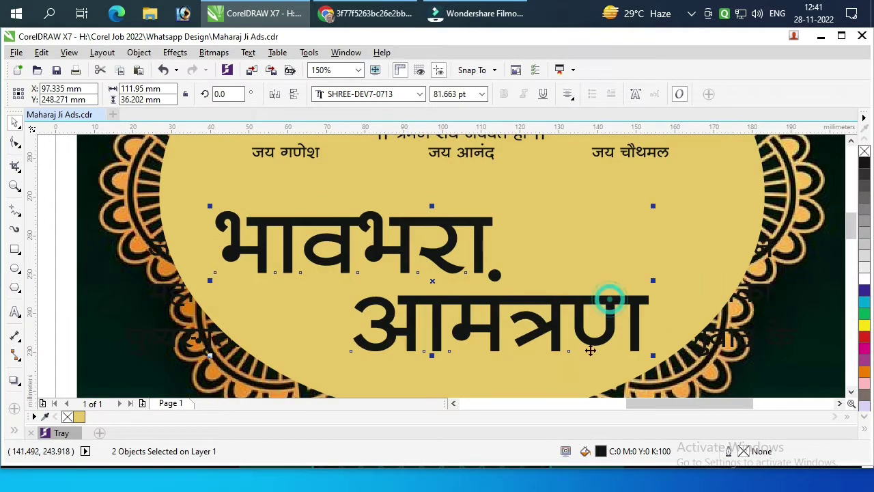
# Fill both heading words with dark brown C27 M71 Y100 K80 and set their font to SHREE-DEV7-2317
pyautogui.doubleClick(601, 452)
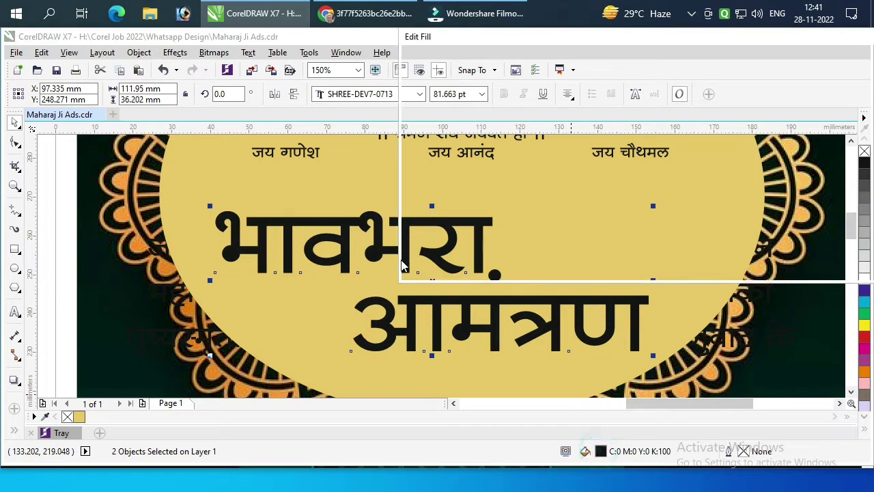
pyautogui.click(534, 196)
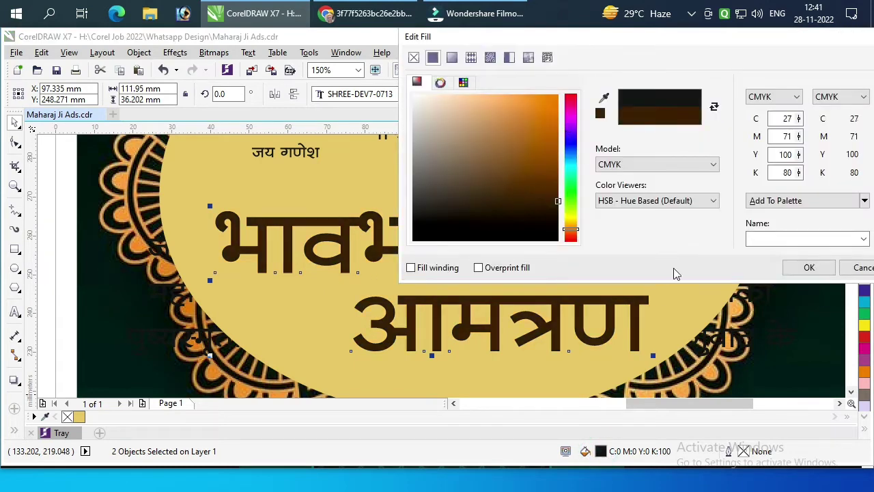
pyautogui.click(809, 267)
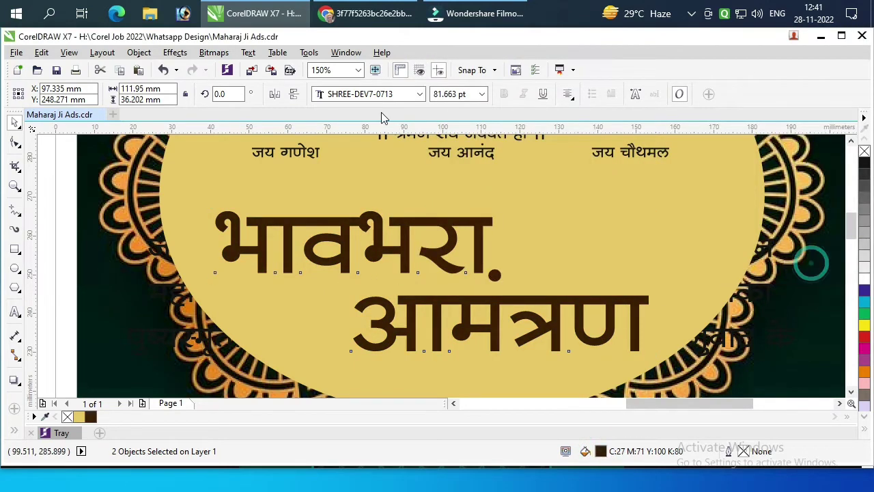
pyautogui.click(417, 95)
pyautogui.click(413, 164)
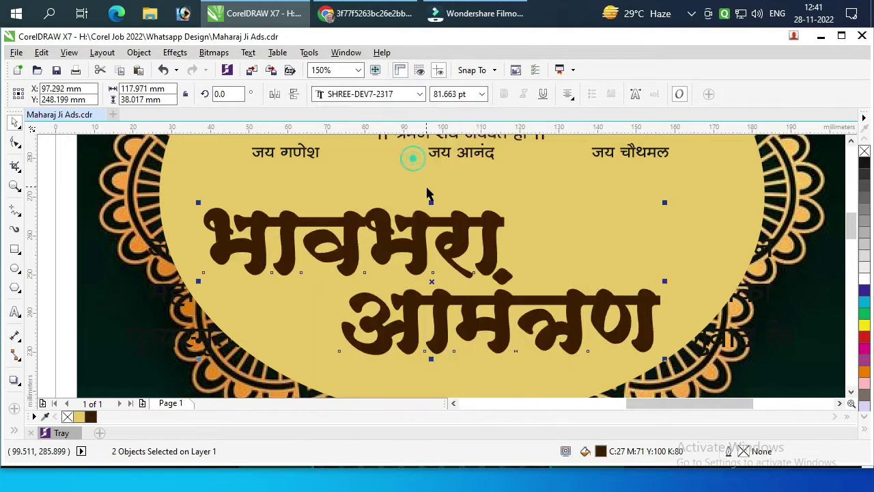
# Adjust the two heading words' positions relative to each other and enlarge them to about 94 pt
pyautogui.click(430, 217)
pyautogui.moveTo(432, 217)
pyautogui.mouseDown()
pyautogui.moveTo(446, 219)
pyautogui.moveTo(444, 182)
pyautogui.moveTo(426, 214)
pyautogui.mouseUp()
pyautogui.click(446, 221)
pyautogui.scroll(-1, 426, 211)
pyautogui.scroll(1, 439, 173)
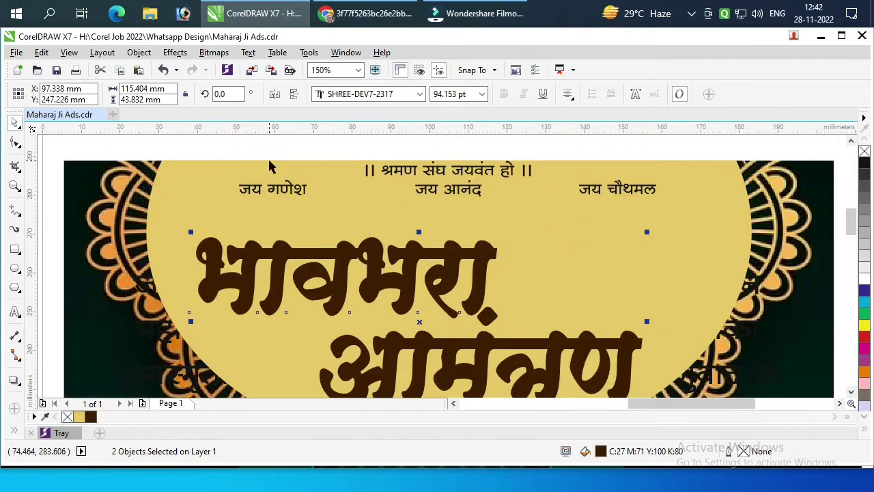
# Move the two small invocation lines above the heading down by 2 mm within the gold shape
pyautogui.moveTo(142, 137); pyautogui.dragTo(674, 246)
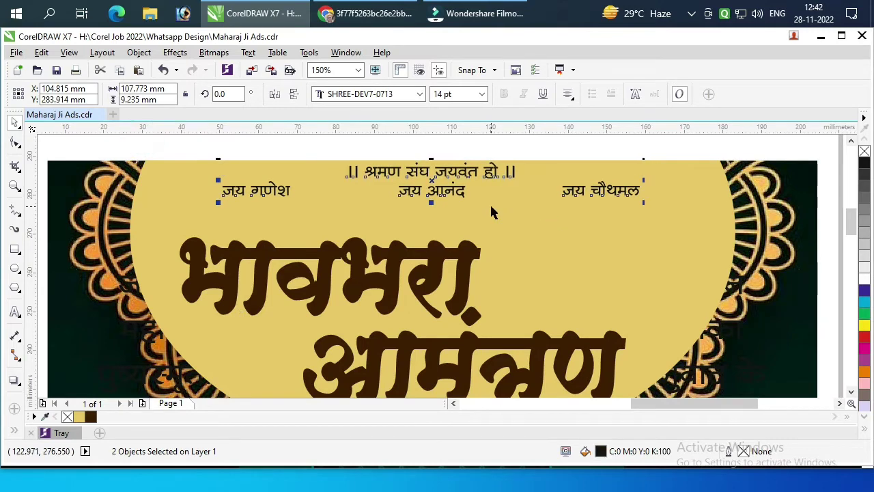
pyautogui.press('Down')
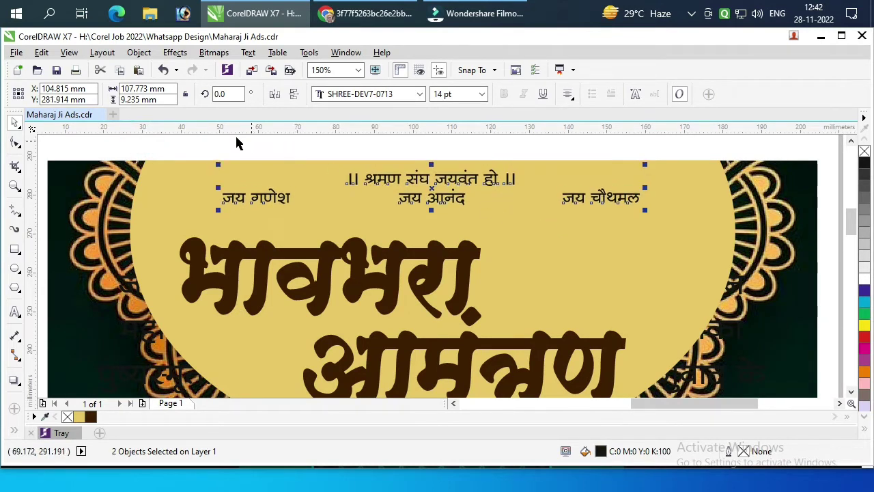
pyautogui.click(235, 142)
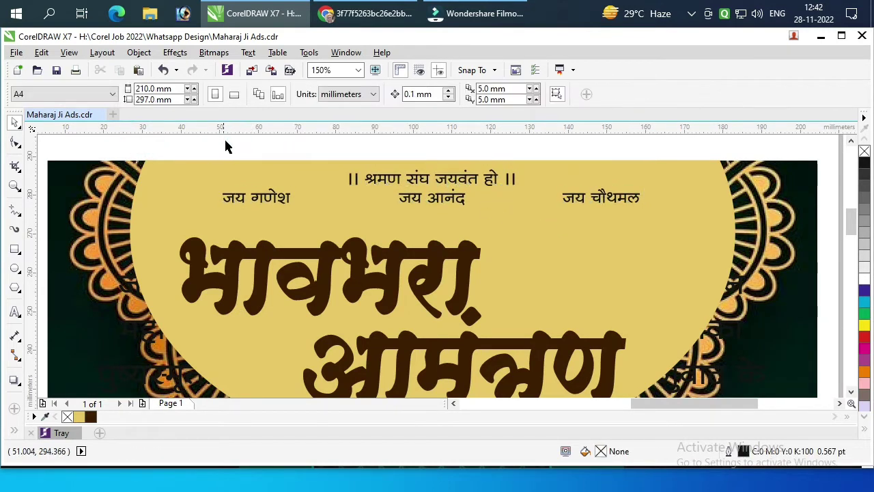
# Lower the second invocation line by 1 mm and centre both small lines horizontally on the page
pyautogui.click(456, 204)
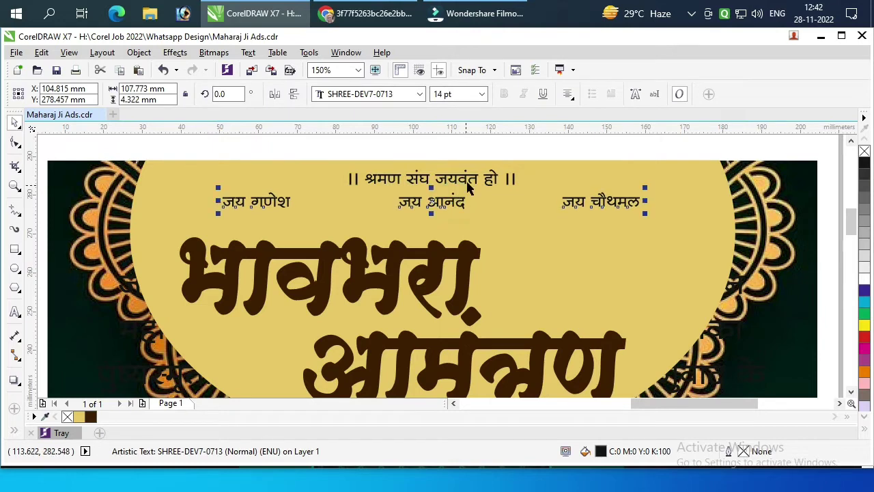
pyautogui.keyDown('shift'); pyautogui.click(471, 179); pyautogui.keyUp('shift')
pyautogui.keyDown('shift'); pyautogui.click(588, 172); pyautogui.keyUp('shift')
pyautogui.keyDown('shift'); pyautogui.click(589, 172); pyautogui.keyUp('shift')
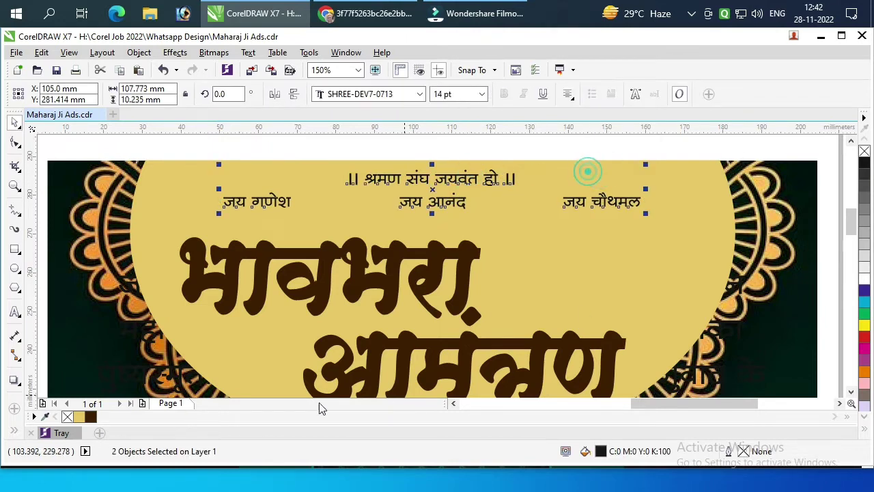
# Sample the dark green R2 G21 B21 from the background and fill the two invocation lines with it
pyautogui.click(13, 431)
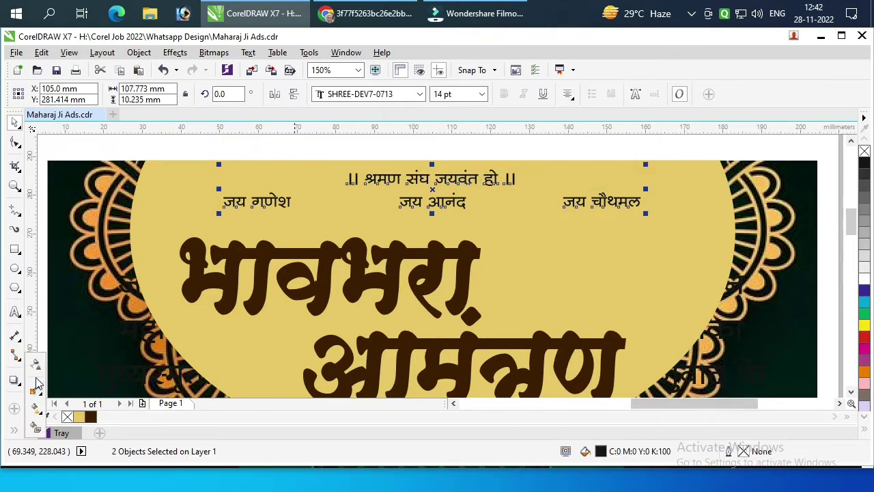
pyautogui.click(37, 389)
pyautogui.click(69, 297)
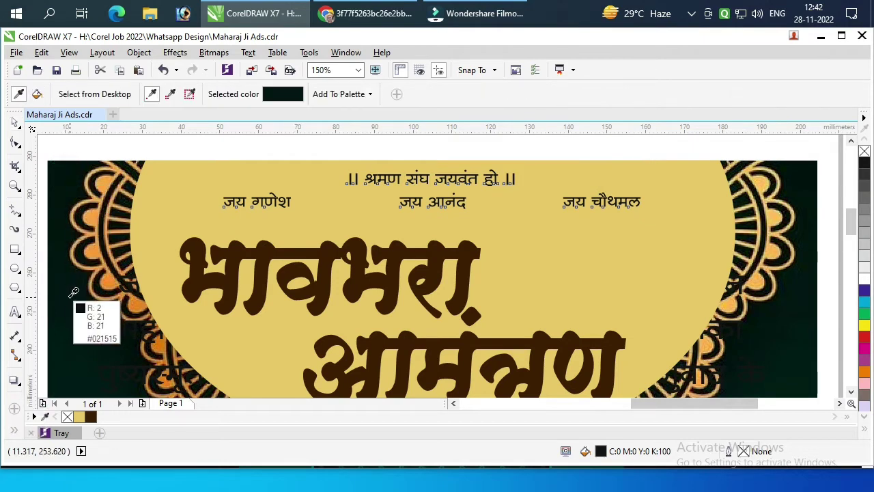
pyautogui.scroll(2, 274, 200)
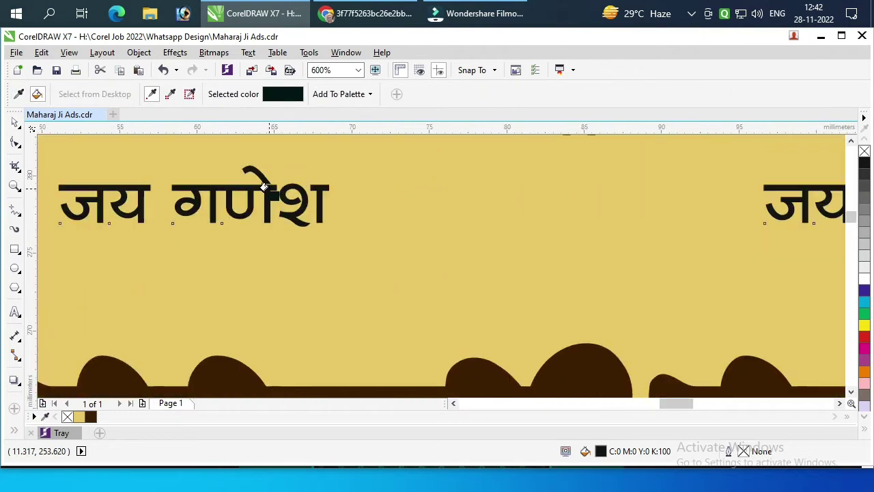
pyautogui.scroll(-2, 266, 190)
pyautogui.press('space')
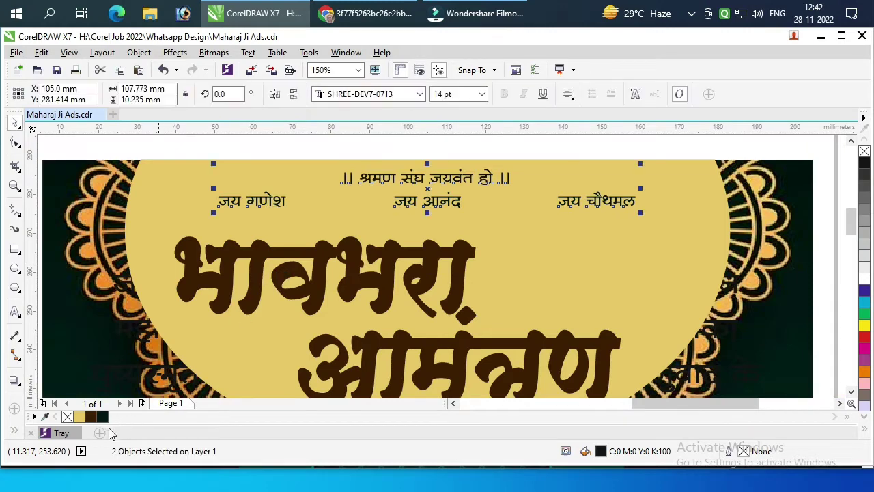
pyautogui.click(104, 417)
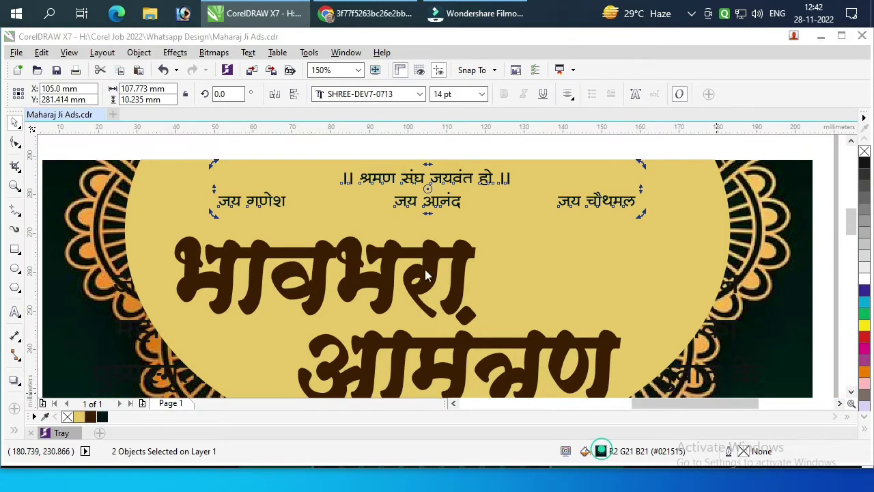
# Change the fill of the two invocation lines to teal green R0 G61 B61
pyautogui.doubleClick(601, 451)
pyautogui.click(545, 197)
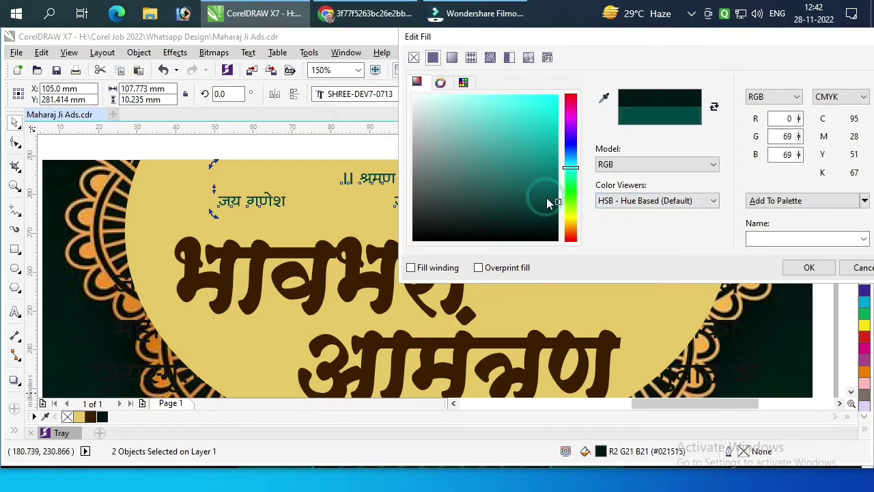
pyautogui.moveTo(566, 205); pyautogui.dragTo(574, 221)
pyautogui.click(560, 204)
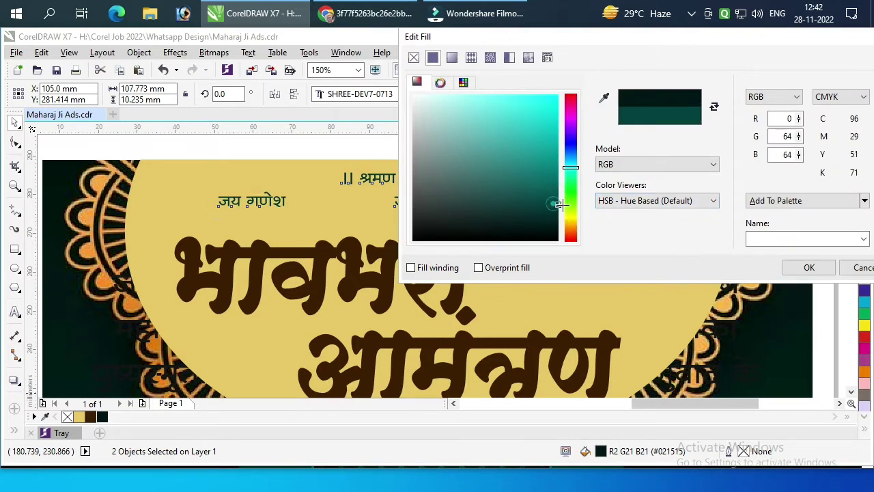
pyautogui.click(800, 268)
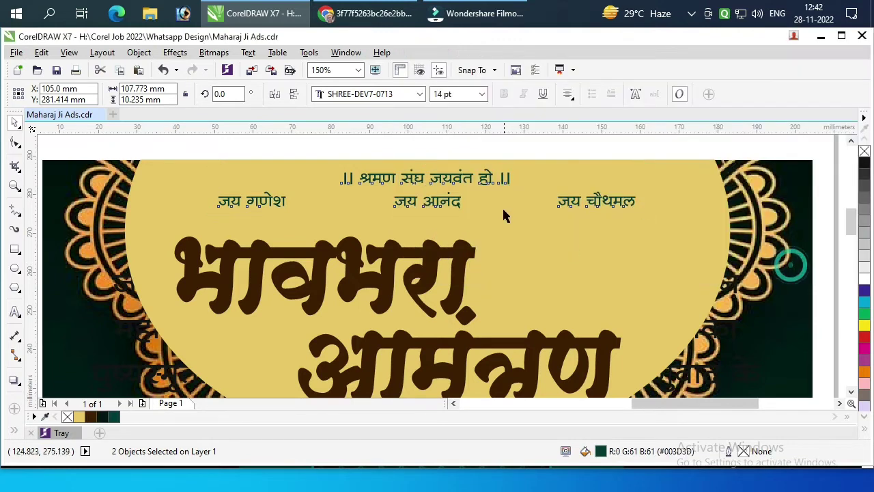
# Change the fill of the two invocation lines to dark maroon R61 G0 B0
pyautogui.doubleClick(601, 452)
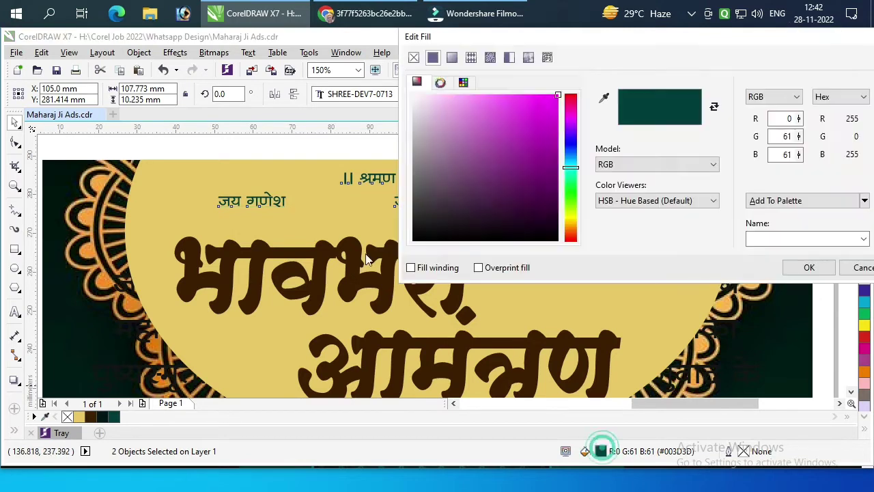
pyautogui.moveTo(571, 118); pyautogui.dragTo(571, 95)
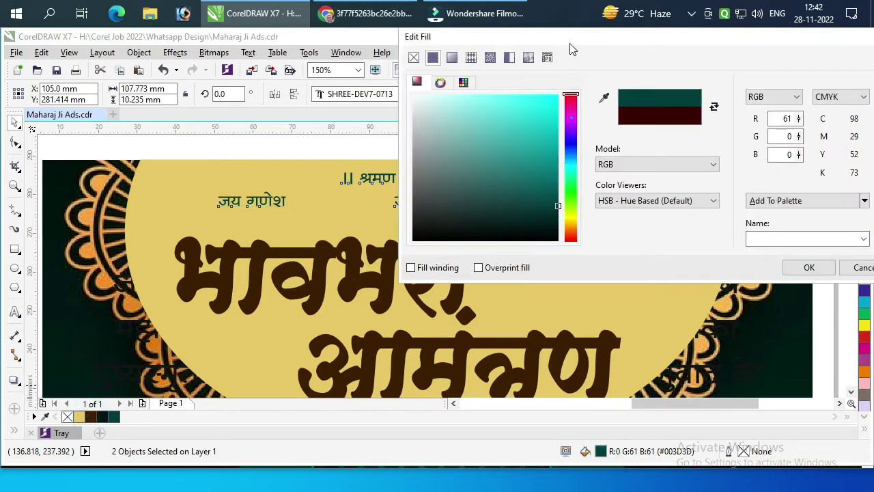
pyautogui.click(806, 269)
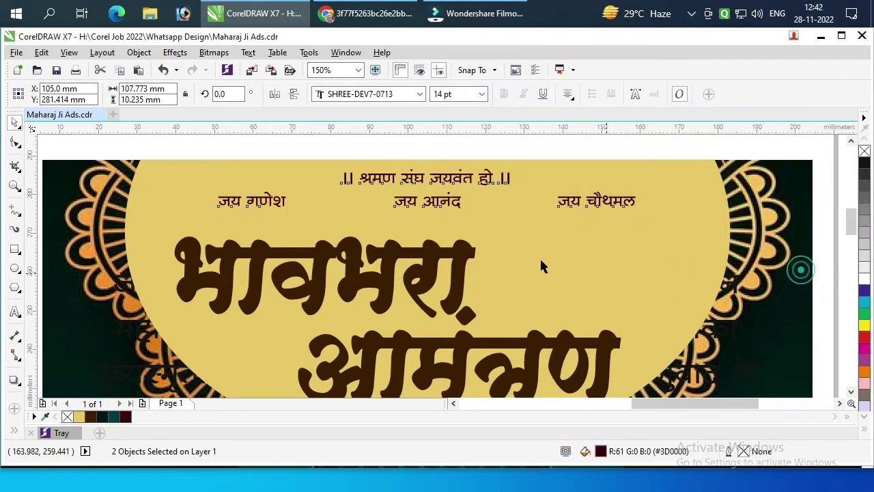
# Fill the body text block below the heading with white
pyautogui.press('F4')
pyautogui.moveTo(462, 223); pyautogui.dragTo(700, 359)
pyautogui.click(757, 237)
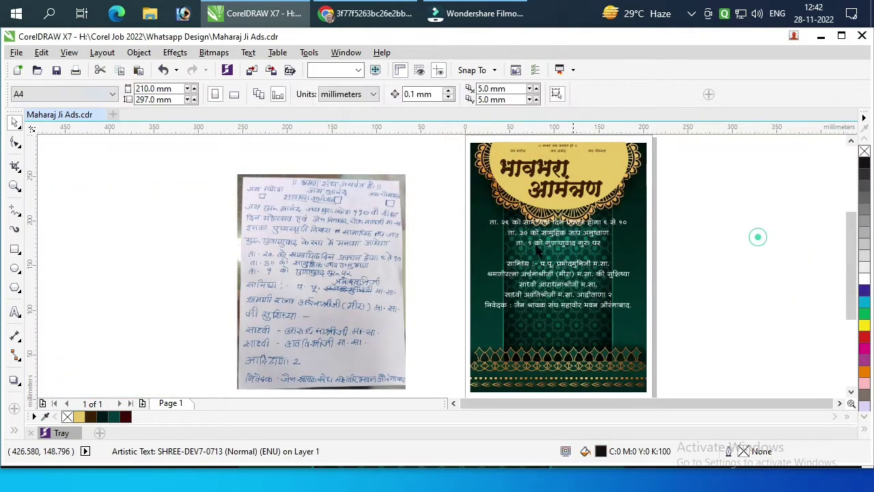
# Move the white body text block down to leave an empty area below the gold mandala
pyautogui.press('z')
pyautogui.moveTo(445, 203); pyautogui.dragTo(683, 353)
pyautogui.press('space')
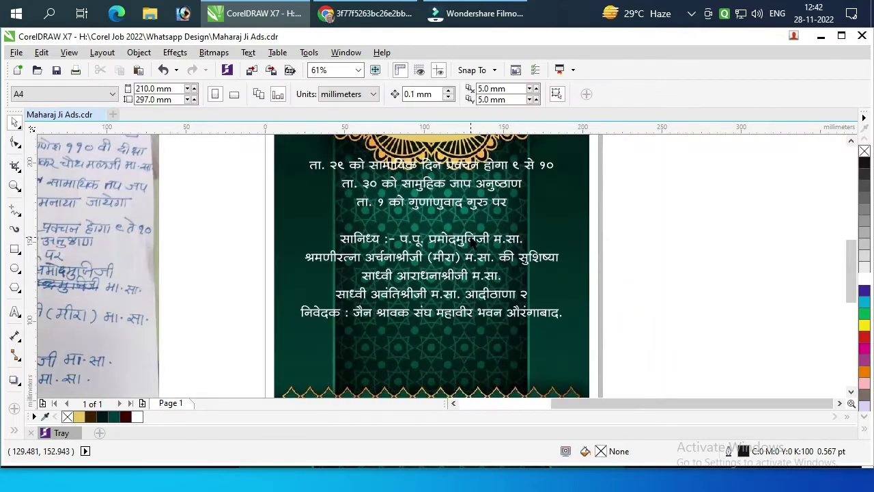
pyautogui.moveTo(486, 236); pyautogui.dragTo(487, 303)
pyautogui.press('space')
pyautogui.moveTo(232, 151); pyautogui.dragTo(605, 318)
pyautogui.press('space')
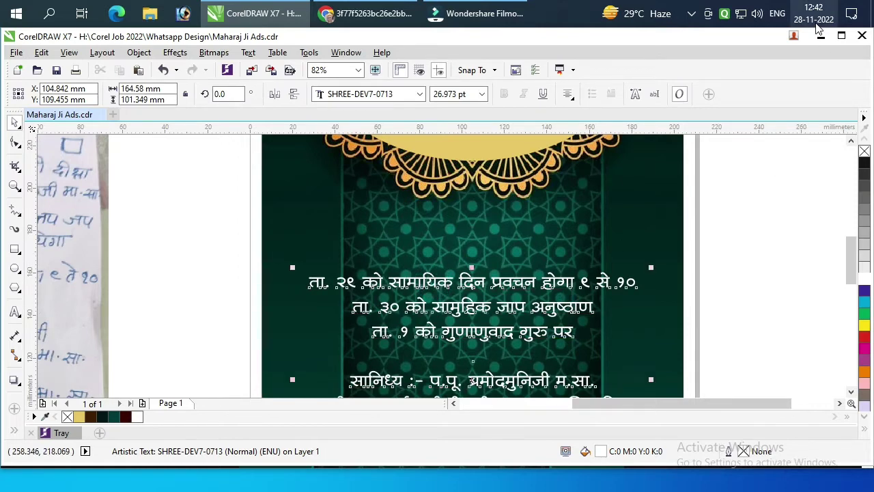
pyautogui.click(769, 218)
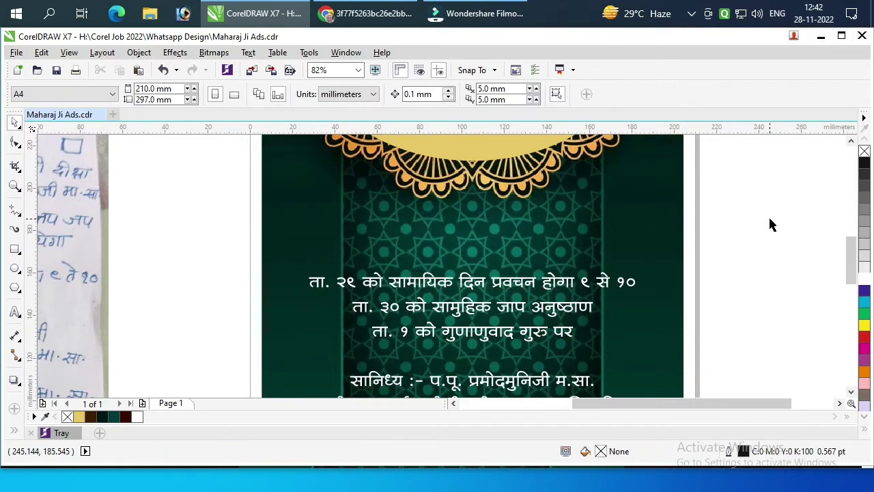
# Insert "मंगलवार," before "ता. २९ को" at the start of the body text
pyautogui.doubleClick(420, 280)
pyautogui.write('मंगलवार')
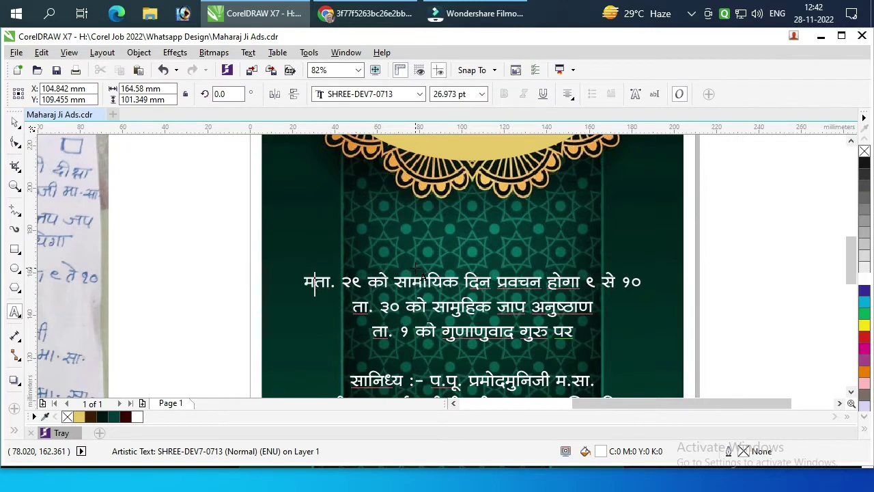
pyautogui.write(',')
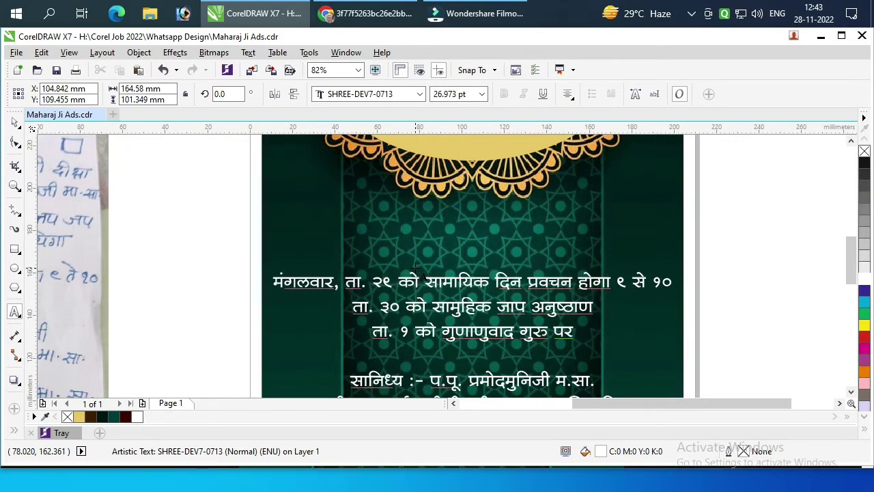
# Cut "मंगलवार, ता. २९ को" out of the body text and paste it as a separate line just below the mandala
pyautogui.hotkey('shift', 'Home')
pyautogui.hotkey('ctrl', 'x')
pyautogui.click(465, 215)
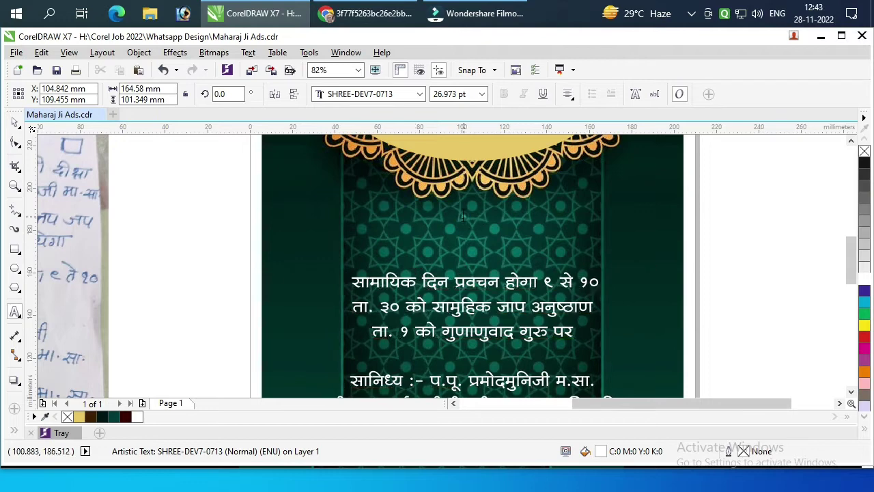
pyautogui.hotkey('ctrl', 'v')
pyautogui.click(504, 236)
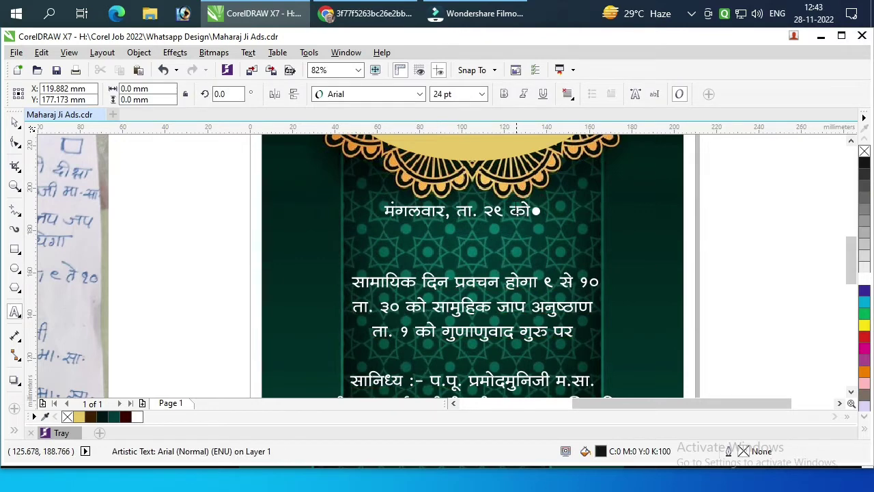
# Delete the stray bullet at the end of the separated date line and centre the line horizontally on the background
pyautogui.click(520, 211)
pyautogui.press('BackSpace')
pyautogui.hotkey('ctrl', 'z')
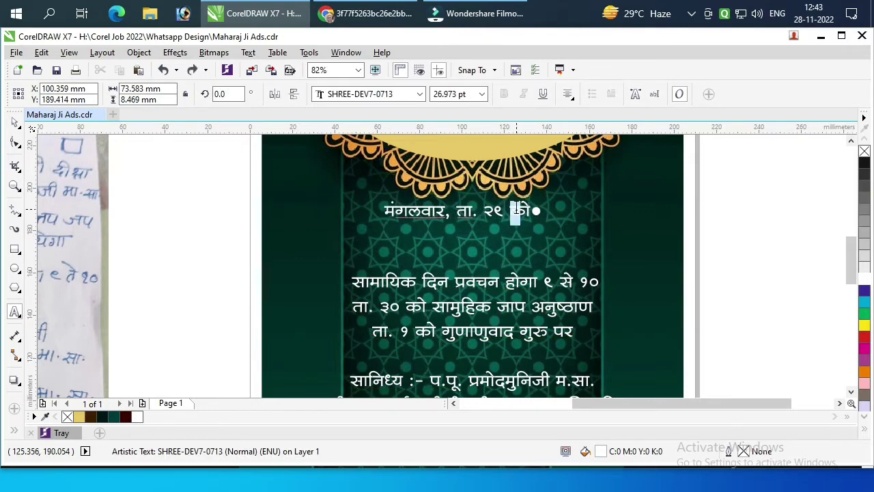
pyautogui.press('BackSpace')
pyautogui.hotkey('ctrl', 'space')
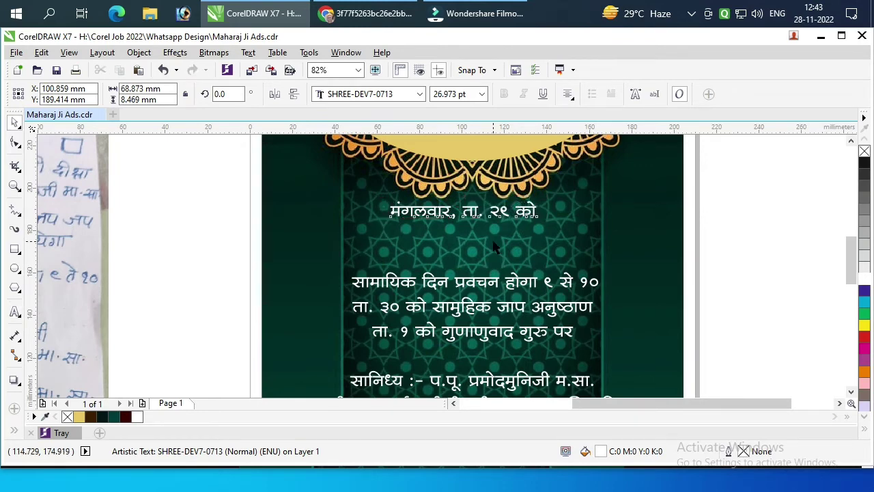
pyautogui.keyDown('shift'); pyautogui.click(493, 240); pyautogui.keyUp('shift')
pyautogui.press('c')
# Cut "सामायिक दिन प्रवचन" out of the body text and paste it as a separate line under the date line
pyautogui.doubleClick(488, 277)
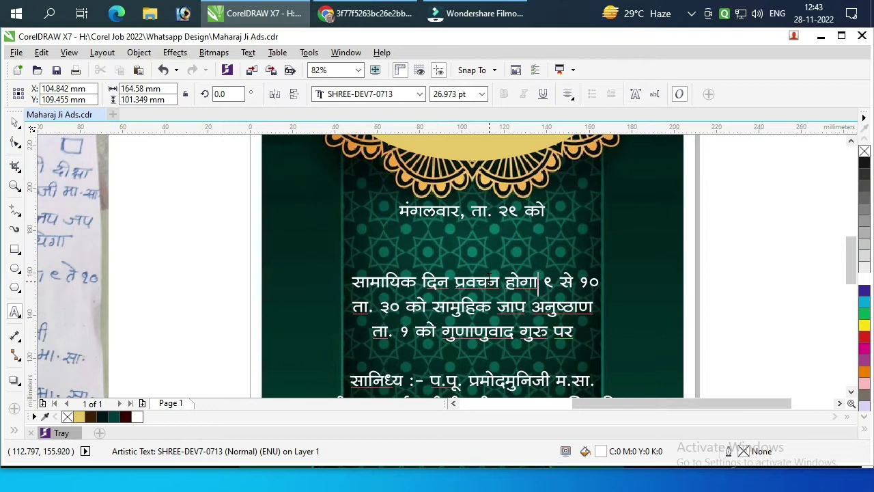
pyautogui.hotkey('shift', 'Home')
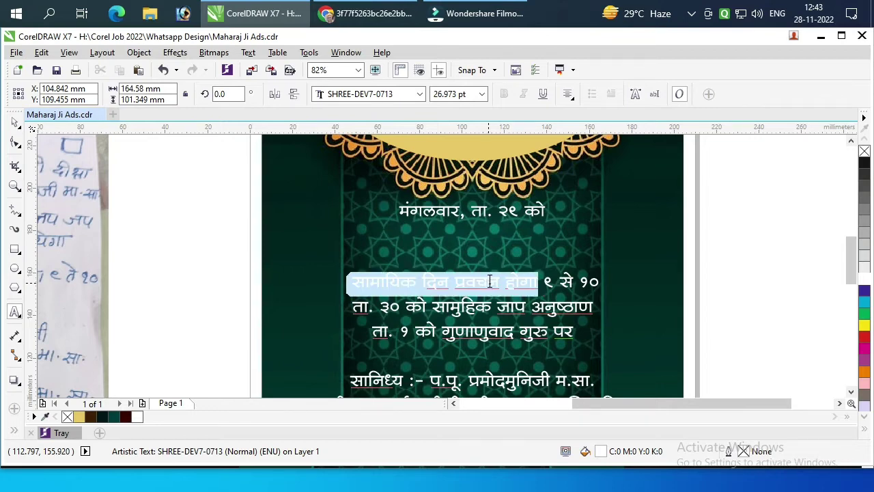
pyautogui.click(493, 281)
pyautogui.hotkey('shift', 'Home')
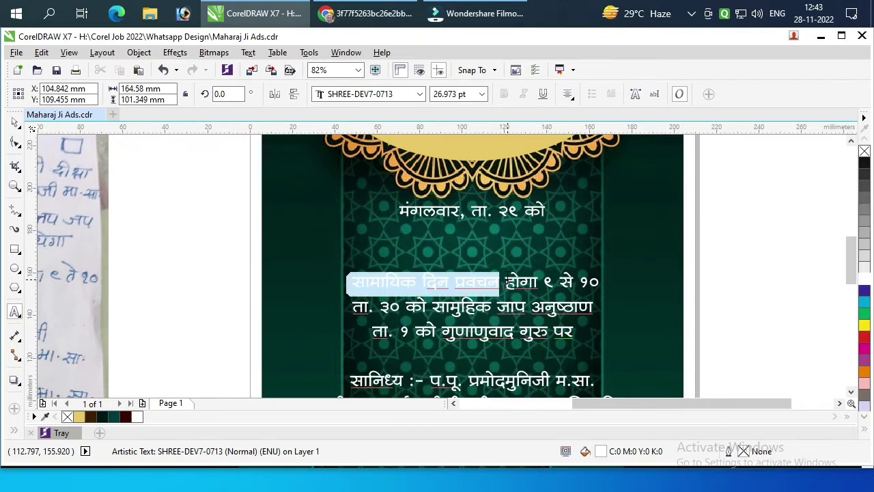
pyautogui.hotkey('ctrl', 'x')
pyautogui.click(467, 249)
pyautogui.hotkey('ctrl', 'v')
pyautogui.hotkey('ctrl', 'space')
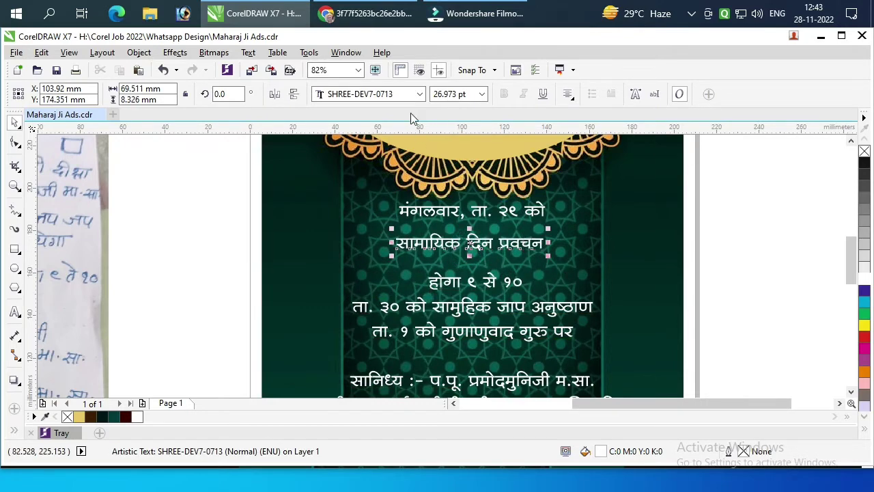
# Enlarge the "सामायिक दिन प्रवचन" line to about 41 pt and centre it horizontally on the background
pyautogui.moveTo(551, 258); pyautogui.dragTo(583, 272)
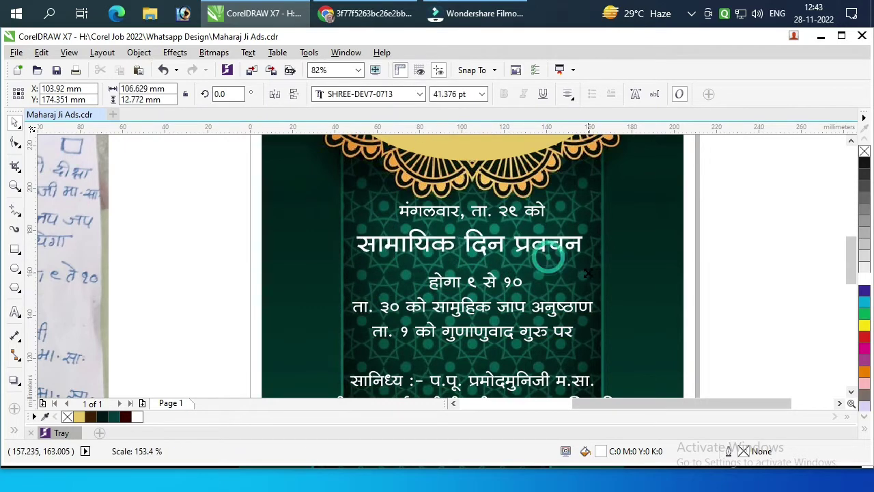
pyautogui.keyDown('shift'); pyautogui.click(581, 273); pyautogui.keyUp('shift')
pyautogui.press('c')
pyautogui.press('Escape')
# Set the font of the "सामायिक दिन प्रवचन" line to SHREE-DEV7-2317
pyautogui.click(504, 242)
pyautogui.click(369, 94)
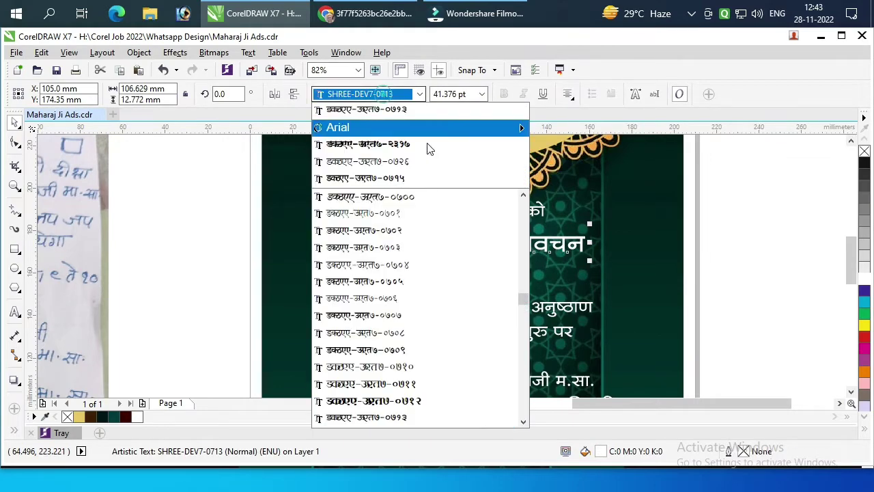
pyautogui.click(425, 146)
# Insert "सुबह" between "होगा" and "९ से १०" in the first line of the body text
pyautogui.press('z')
pyautogui.scroll(-4, 333, 209)
pyautogui.moveTo(334, 209); pyautogui.dragTo(553, 304)
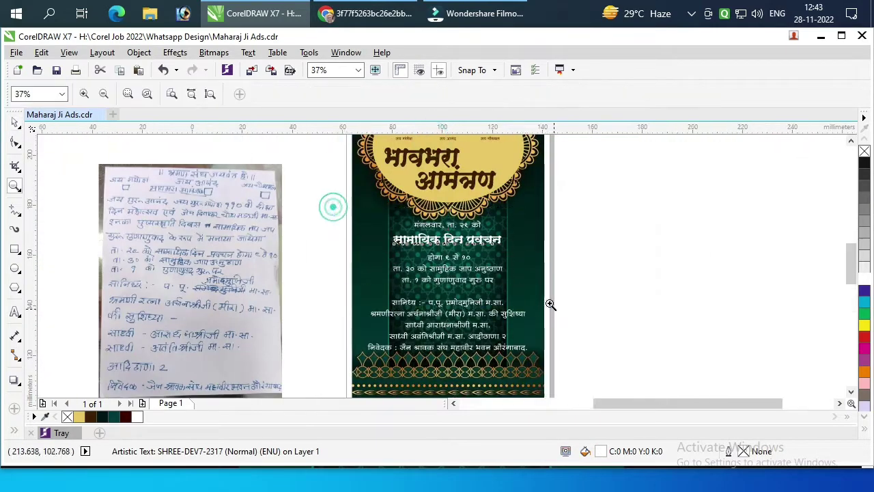
pyautogui.doubleClick(434, 261)
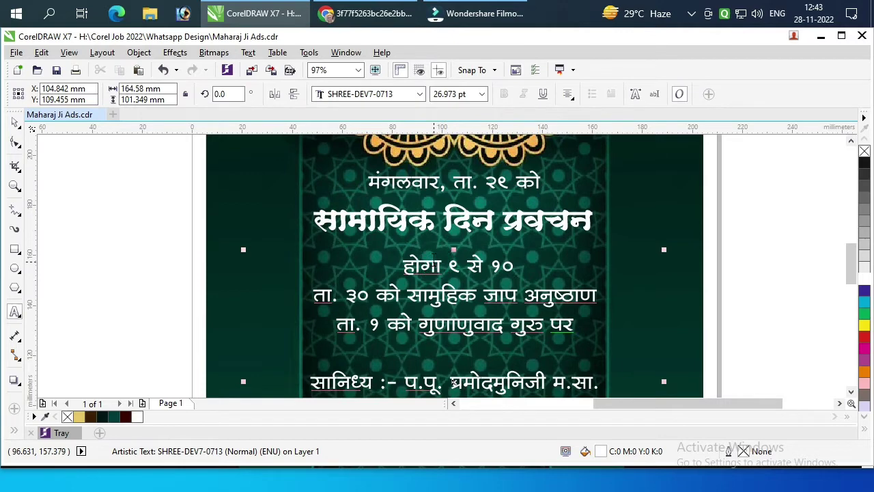
pyautogui.write('सुबह')
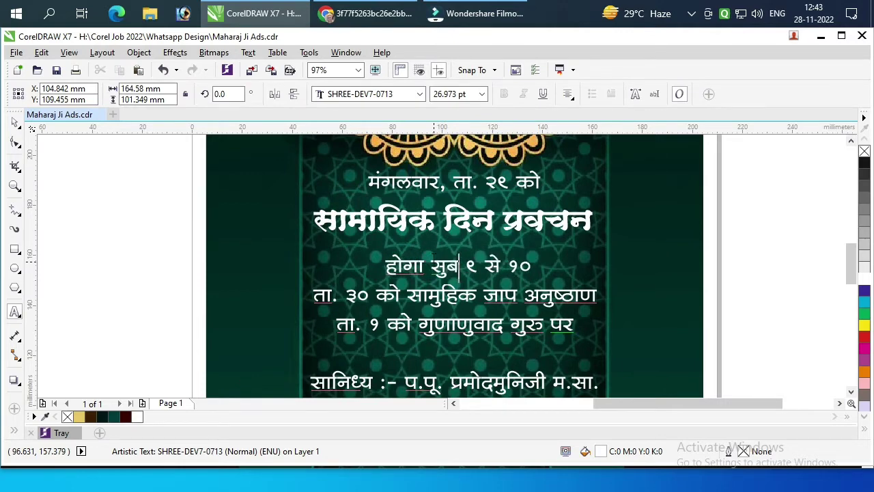
# Cut the line "होगा सुबह ९ से १०" from the body text and move the remaining block slightly down
pyautogui.hotkey('shift', 'Home')
pyautogui.press('Delete')
pyautogui.press('Delete')
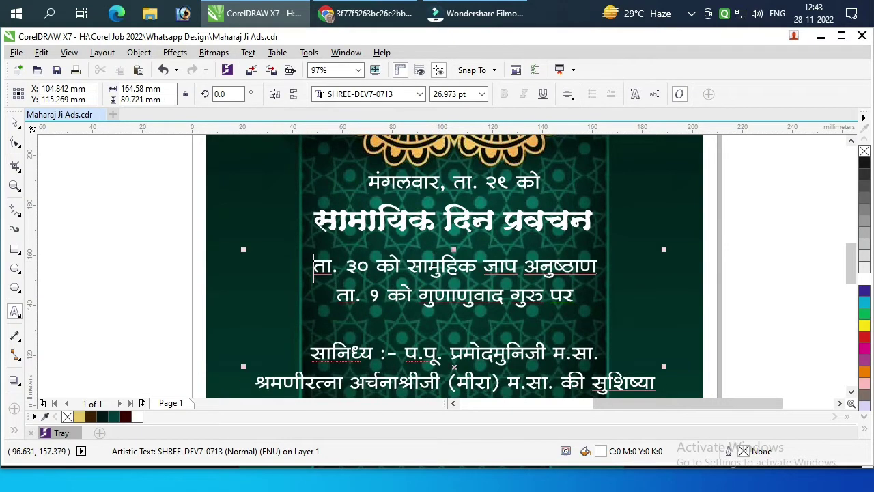
pyautogui.hotkey('ctrl', 'space')
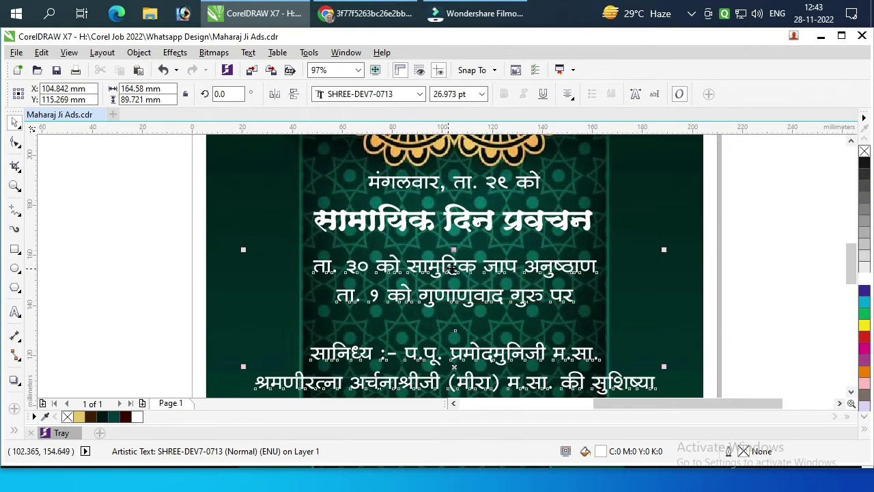
pyautogui.moveTo(452, 268); pyautogui.dragTo(456, 300)
# Paste "होगा सुबह ९ से १०" as a separate line under "सामायिक दिन प्रवचन" and centre it horizontally on the background
pyautogui.press('F8')
pyautogui.click(452, 264)
pyautogui.hotkey('ctrl', 'v')
pyautogui.hotkey('ctrl', 'space')
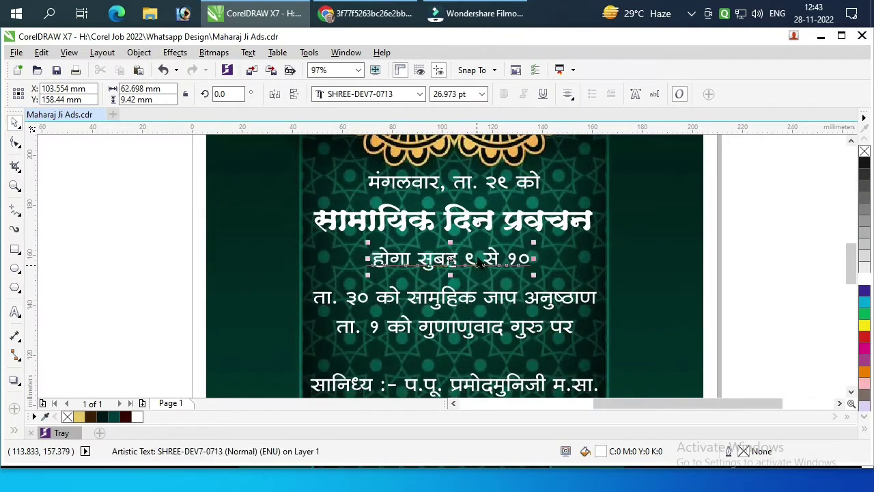
pyautogui.keyDown('shift'); pyautogui.click(546, 238); pyautogui.keyUp('shift')
pyautogui.press('c')
pyautogui.press('Escape')
# Try a 22 pt font size on the "मंगलवार, ता. २९ को" and "होगा सुबह ९ से १०" lines, and undo it
pyautogui.click(471, 259)
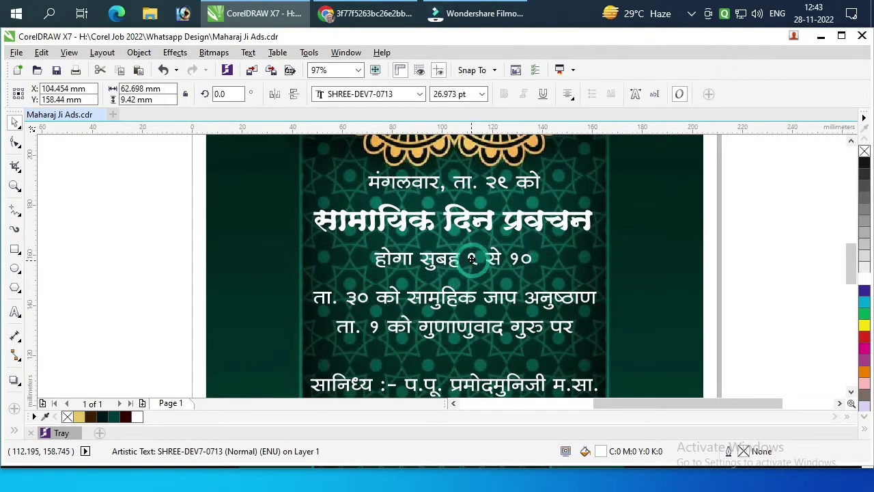
pyautogui.keyDown('shift'); pyautogui.click(466, 185); pyautogui.keyUp('shift')
pyautogui.click(470, 95)
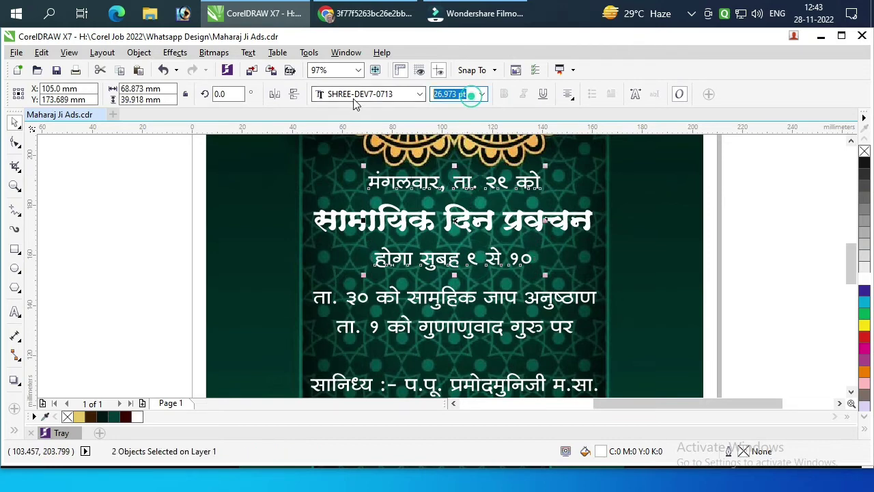
pyautogui.write('22')
pyautogui.press('Return')
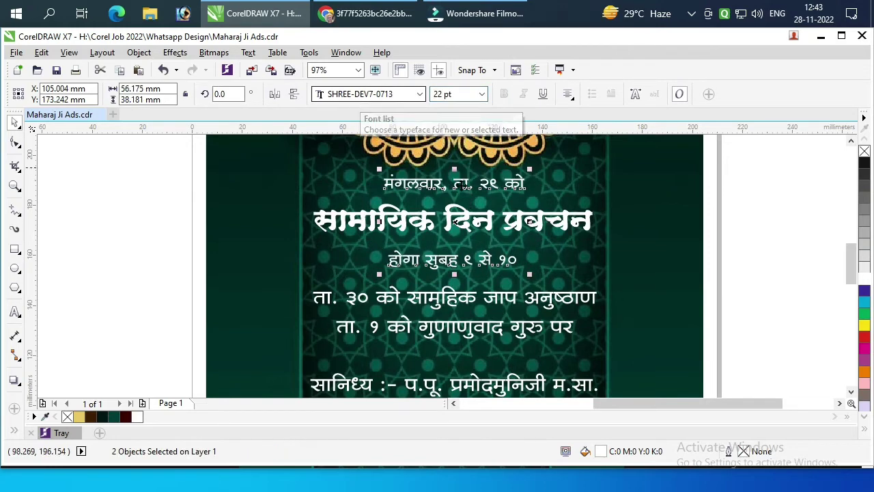
pyautogui.hotkey('ctrl', 'z')
pyautogui.press('Escape')
# Insert "बुधवार," before "ता. ३० को" in the first line of the remaining body text
pyautogui.click(450, 303)
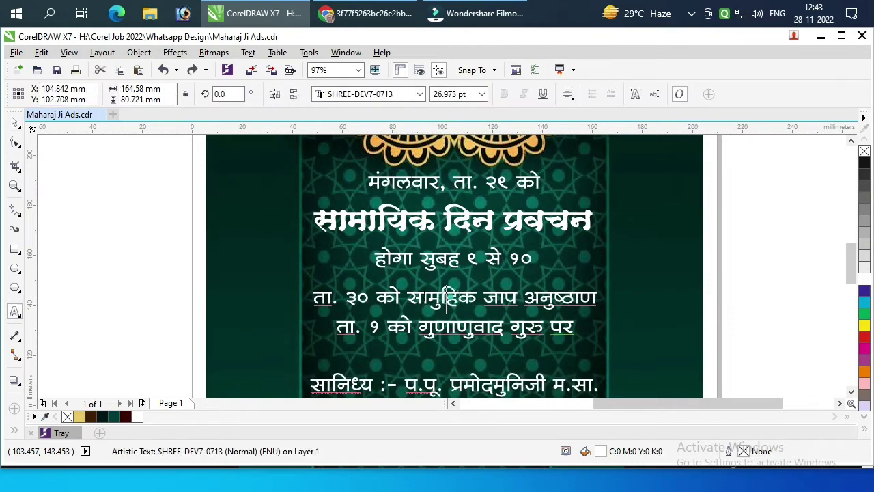
pyautogui.doubleClick(403, 299)
pyautogui.press('Return')
pyautogui.write('बुधवार,')
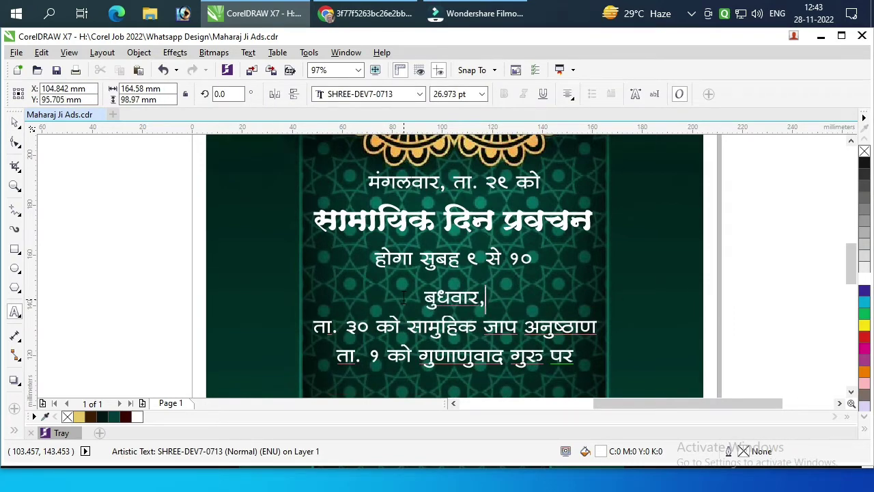
pyautogui.press('Delete')
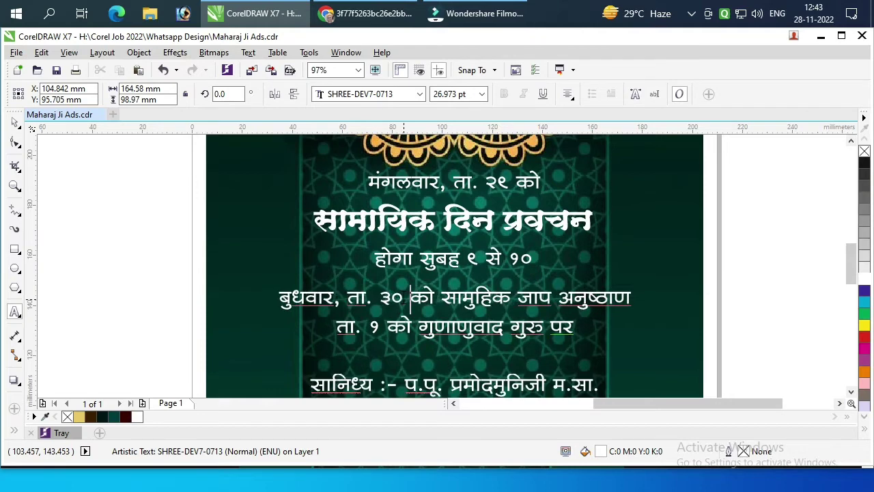
# Cut "बुधवार, ता. ३० को" from the body text and move the remaining block down to make room for a line
pyautogui.hotkey('ctrl', 'shift', 'Right')
pyautogui.hotkey('ctrl', 'shift', 'Right')
pyautogui.hotkey('ctrl', 'shift', 'Right')
pyautogui.hotkey('ctrl', 'shift', 'Right')
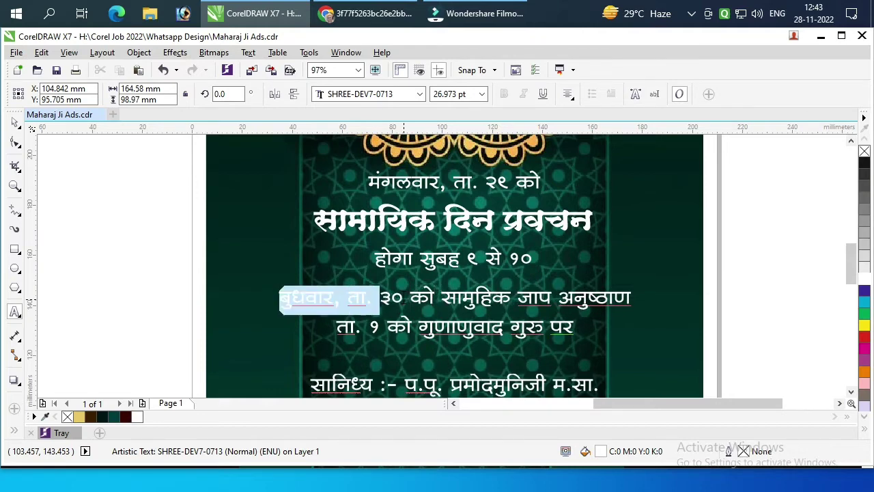
pyautogui.press('Delete')
pyautogui.press('Delete')
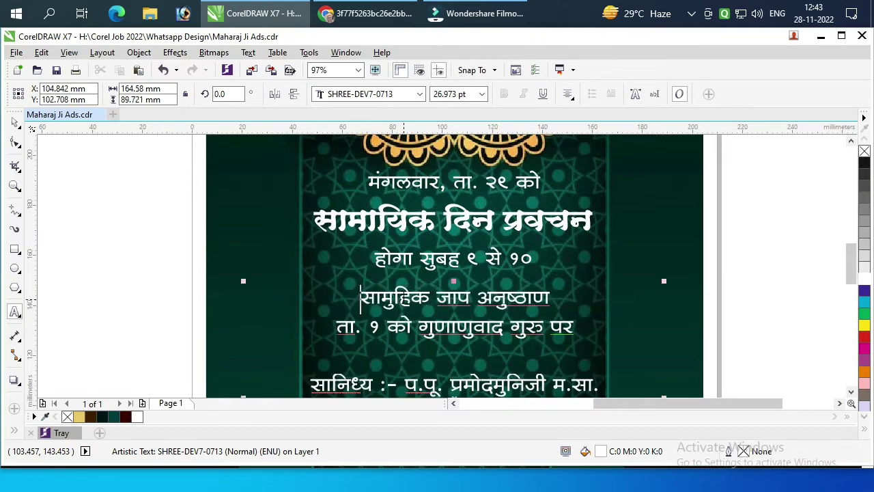
pyautogui.hotkey('ctrl', 'space')
pyautogui.moveTo(459, 298); pyautogui.dragTo(462, 334)
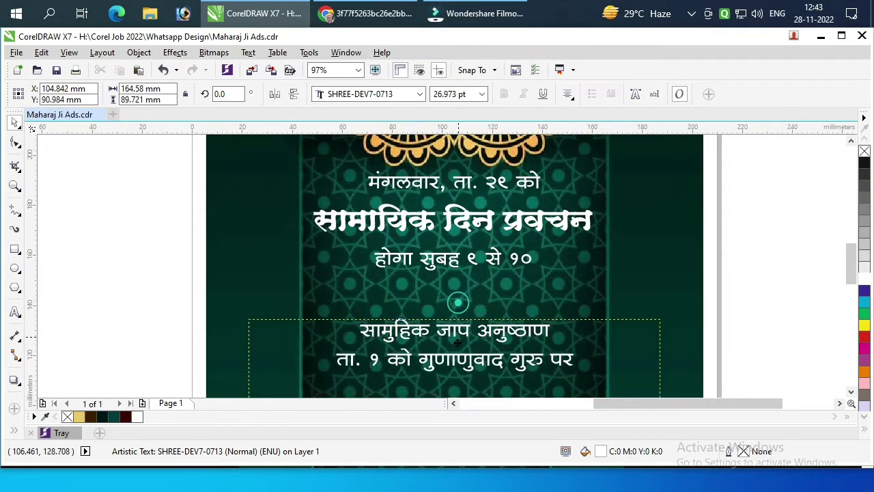
# Paste "बुधवार, ता. ३० को" as a separate line above "सामुहिक जाप अनुष्ठाण" and centre it horizontally on the background
pyautogui.press('F8')
pyautogui.click(440, 298)
pyautogui.hotkey('ctrl', 'v')
pyautogui.hotkey('ctrl', 'space')
pyautogui.keyDown('shift'); pyautogui.click(545, 296); pyautogui.keyUp('shift')
pyautogui.press('c')
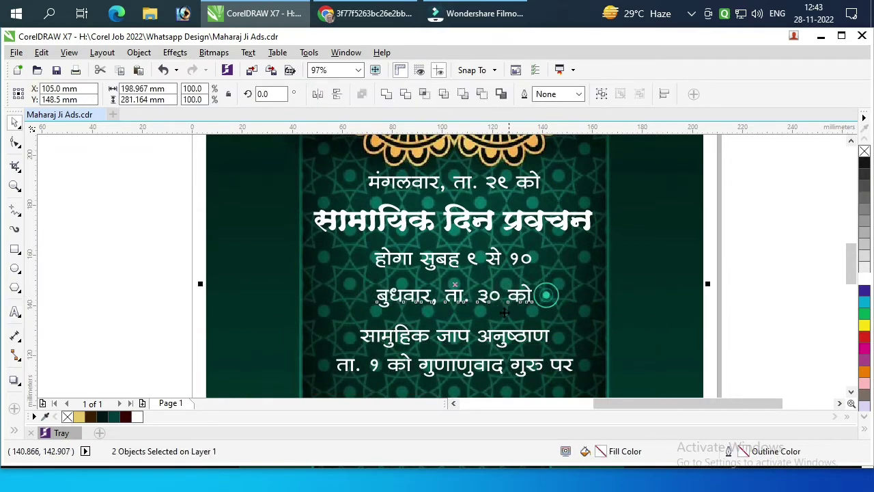
# Separate the "सामुहिक जाप अनुष्ठाण" line from the body text and set its font to SHREE-DEV7-2317
pyautogui.press('Escape')
pyautogui.press('F3')
pyautogui.press('z')
pyautogui.moveTo(306, 211); pyautogui.dragTo(612, 359)
pyautogui.press('space')
pyautogui.click(422, 226)
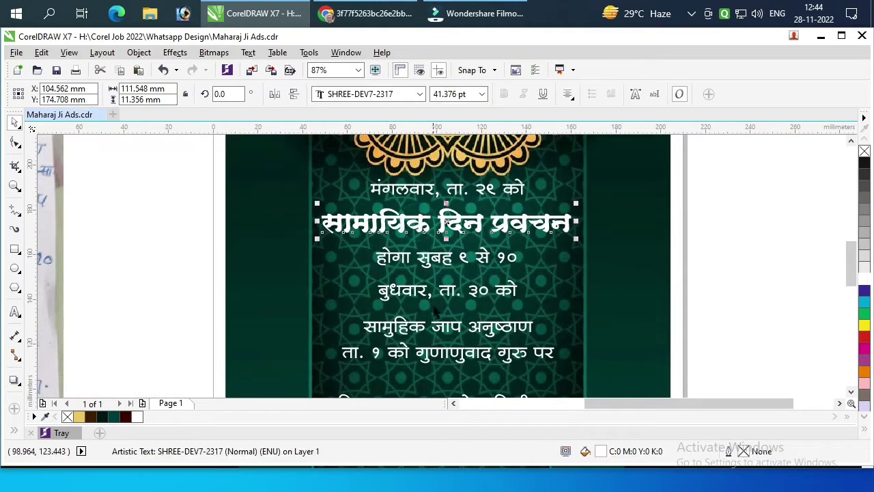
pyautogui.click(419, 327)
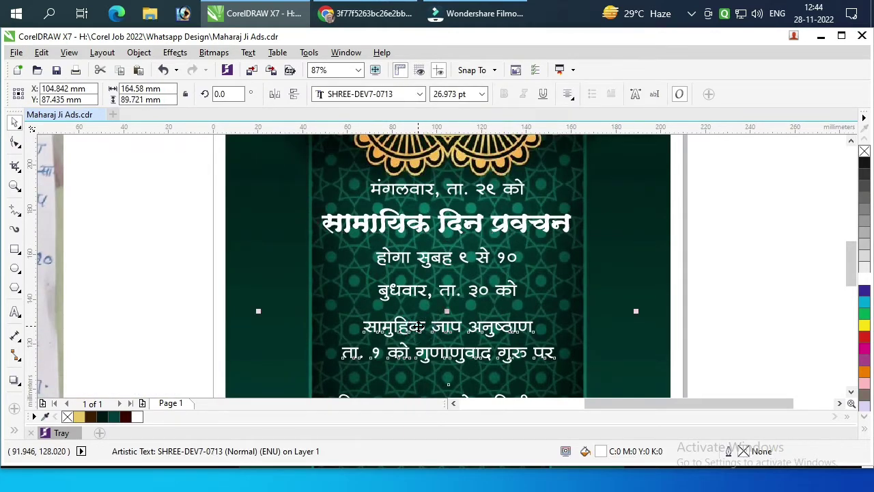
pyautogui.click(387, 94)
pyautogui.click(411, 123)
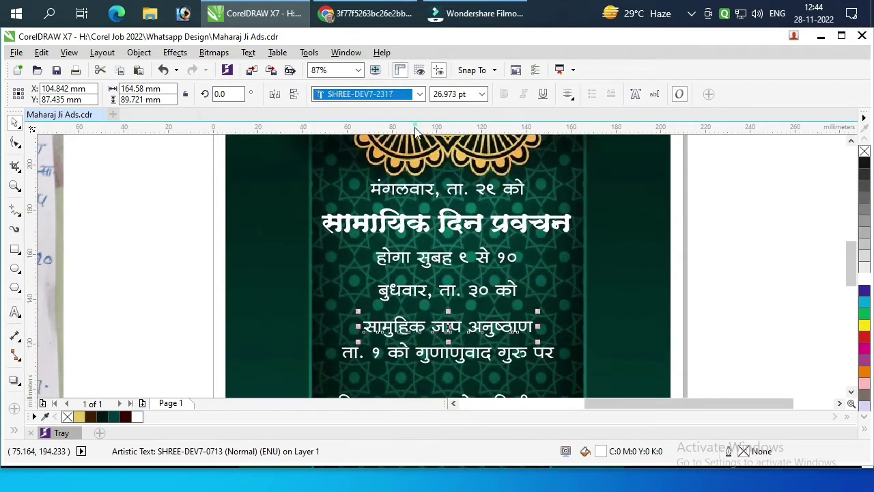
# Set the "सामायिक दिन प्रवचन" and "सामुहिक जाप अनुष्ठाण" lines to a common size of 35 pt and nudge both slightly down
pyautogui.click(460, 227)
pyautogui.keyDown('shift'); pyautogui.click(448, 327); pyautogui.keyUp('shift')
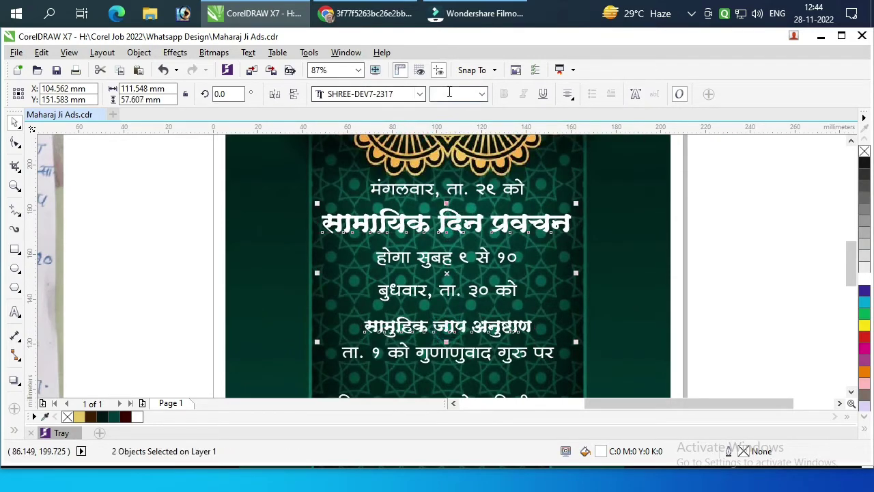
pyautogui.write('2')
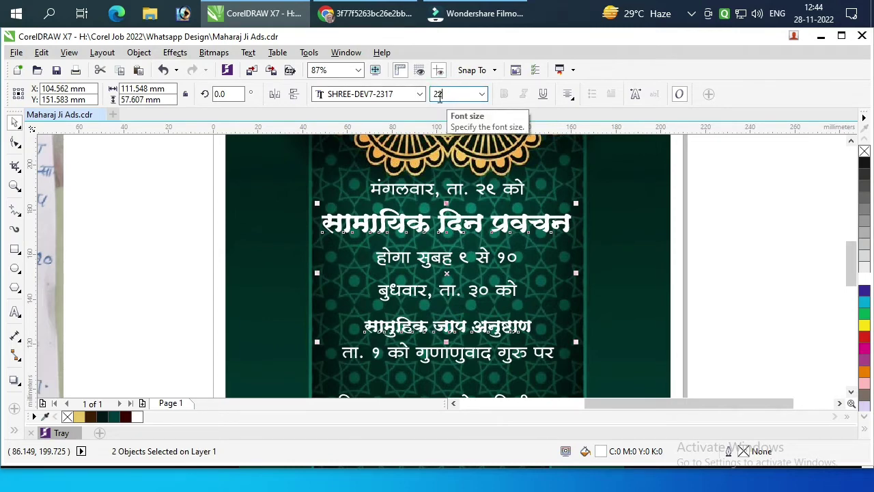
pyautogui.write('2')
pyautogui.press('Return')
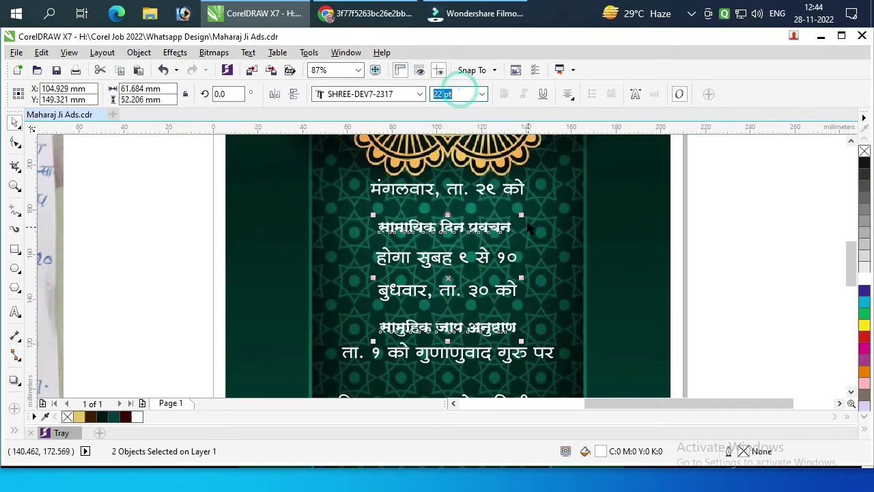
pyautogui.moveTo(520, 215); pyautogui.dragTo(525, 228)
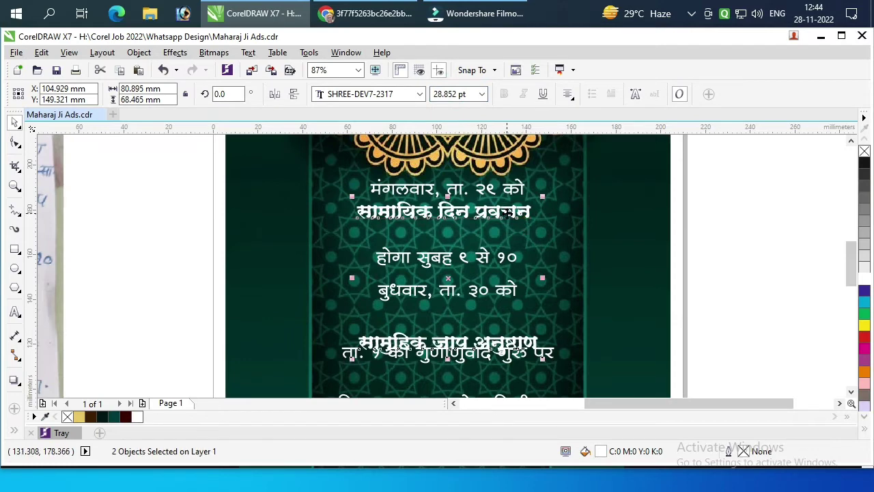
pyautogui.click(457, 93)
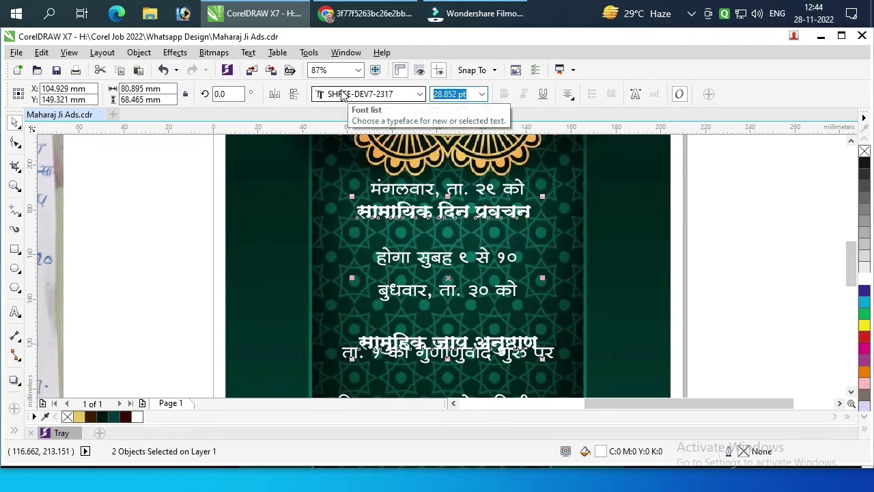
pyautogui.write('35')
pyautogui.press('Return')
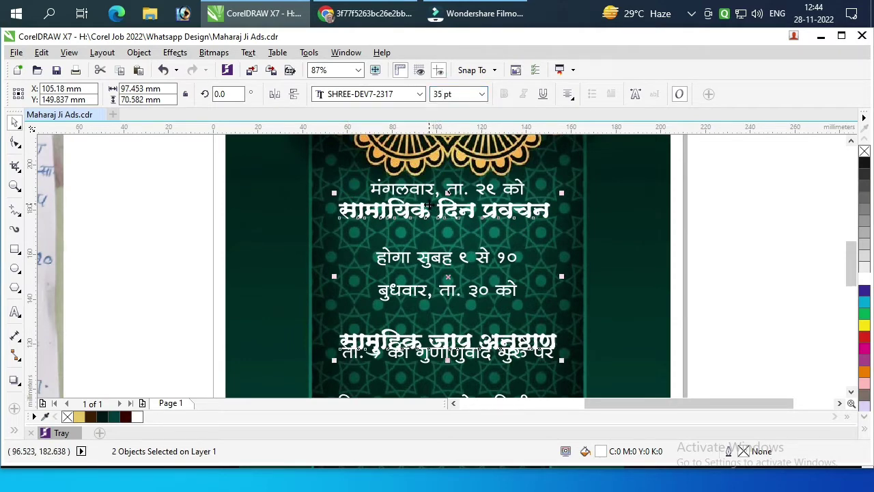
pyautogui.moveTo(519, 232); pyautogui.dragTo(516, 231)
pyautogui.press('Down')
pyautogui.press('Down')
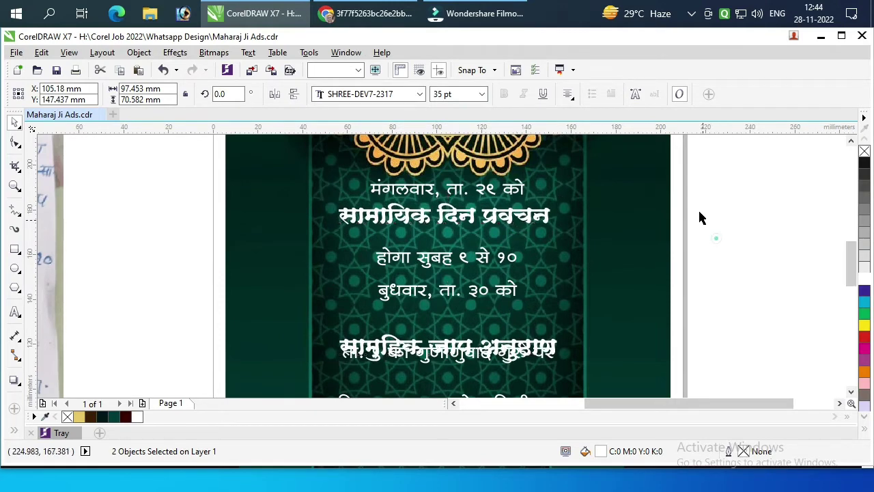
# Move the "होगा सुबह ९ से १०" and "बुधवार, ता. ३० को" lines up together, and bring "सामुहिक जाप अनुष्ठाण" up beneath them
pyautogui.moveTo(699, 217); pyautogui.dragTo(369, 304)
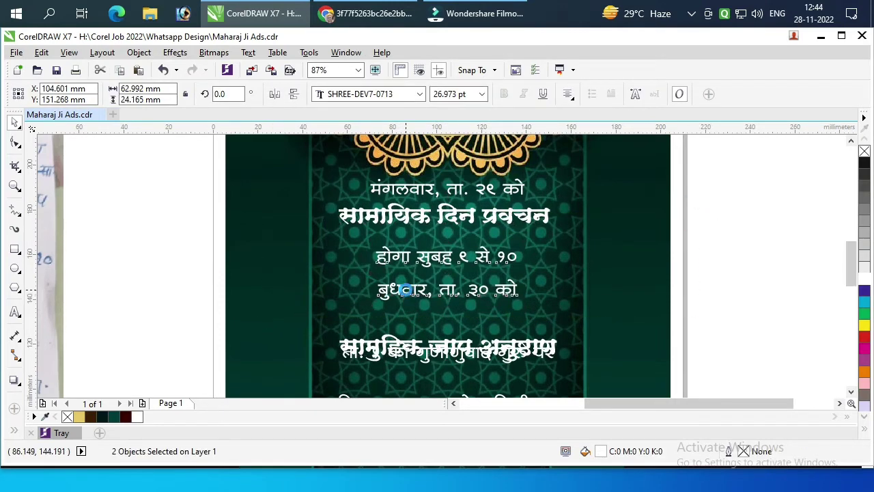
pyautogui.press('Up')
pyautogui.press('Up')
pyautogui.press('Up')
pyautogui.press('Up')
pyautogui.press('Up')
pyautogui.press('Up')
pyautogui.press('Up')
pyautogui.press('Up')
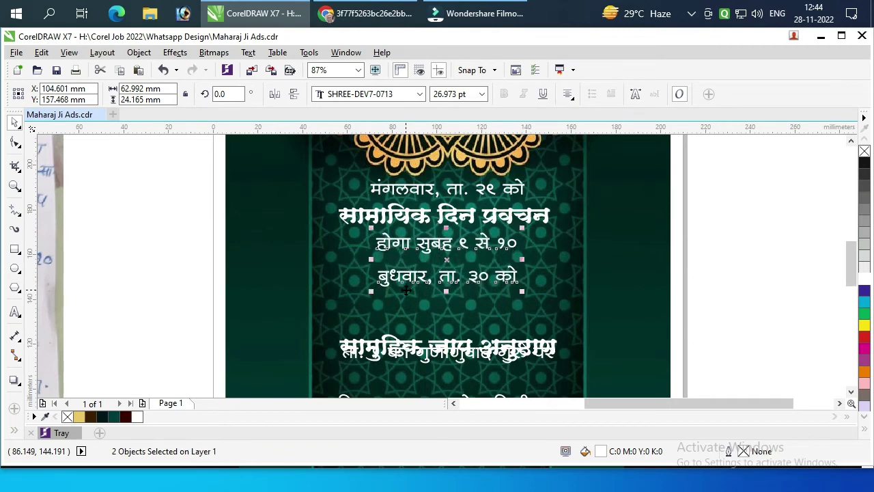
pyautogui.press('Up')
pyautogui.moveTo(453, 342); pyautogui.dragTo(453, 305)
# Draw a thin rectangle about 105.7 by 0.4 mm between the two events, filled gold (#E8C766) without an outline
pyautogui.press('F2')
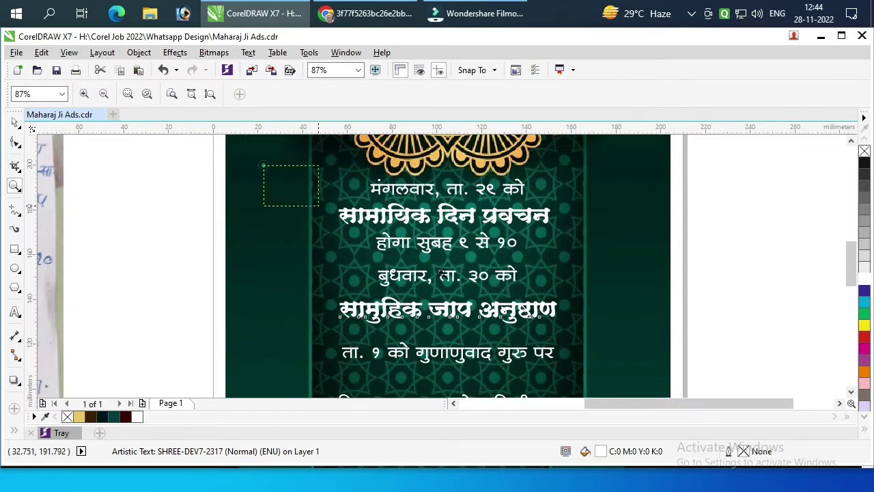
pyautogui.moveTo(318, 205); pyautogui.dragTo(639, 345)
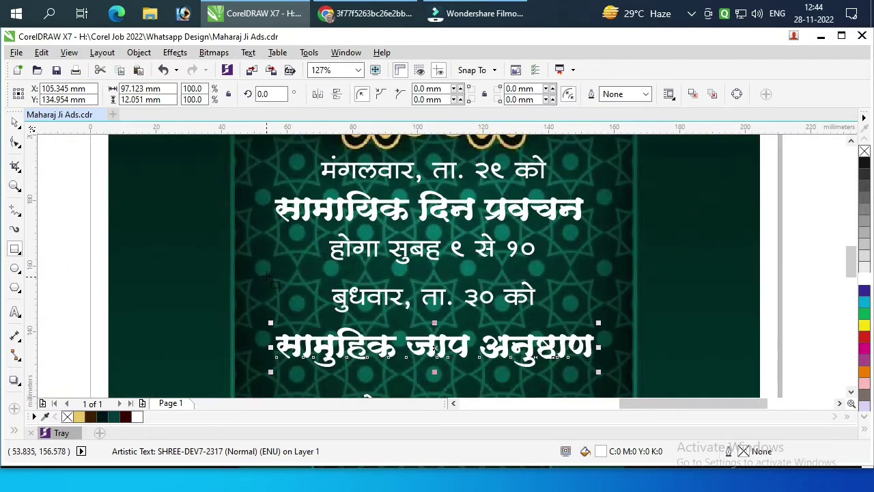
pyautogui.moveTo(263, 272); pyautogui.dragTo(612, 271)
pyautogui.click(79, 417)
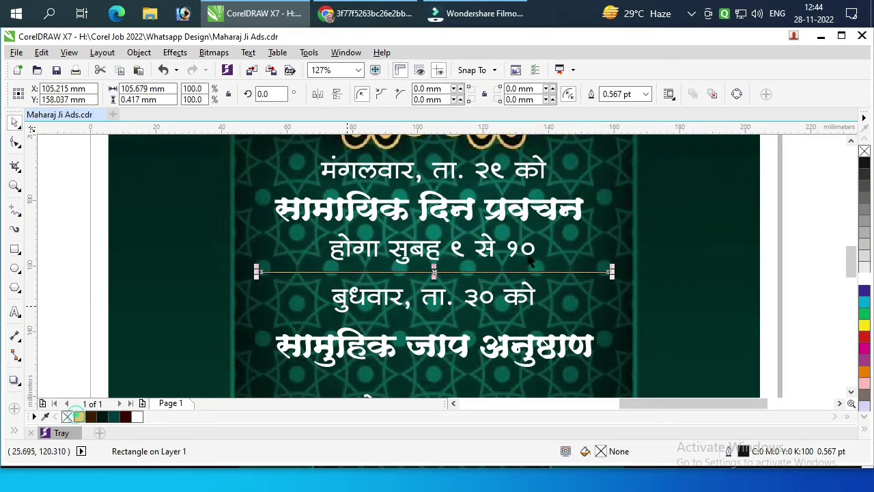
pyautogui.rightClick(864, 152)
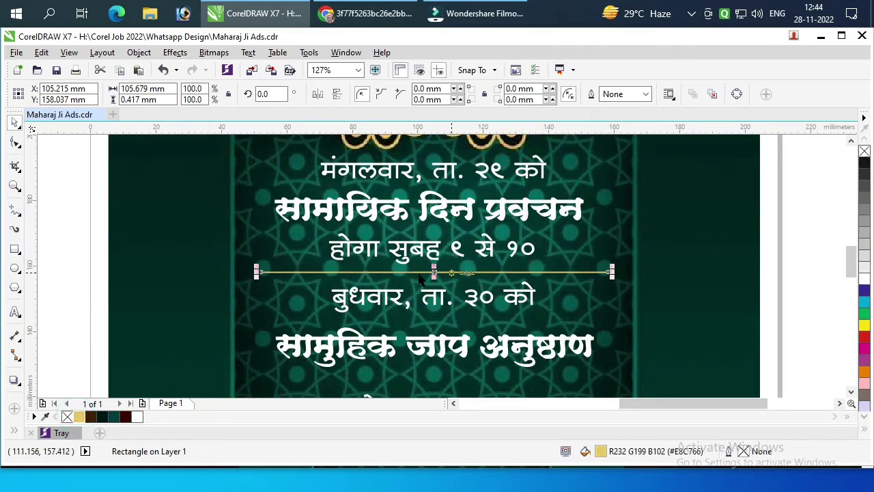
# Apply a linear transparency to the gold line so that it fades out toward its left end
pyautogui.scroll(2, 403, 272)
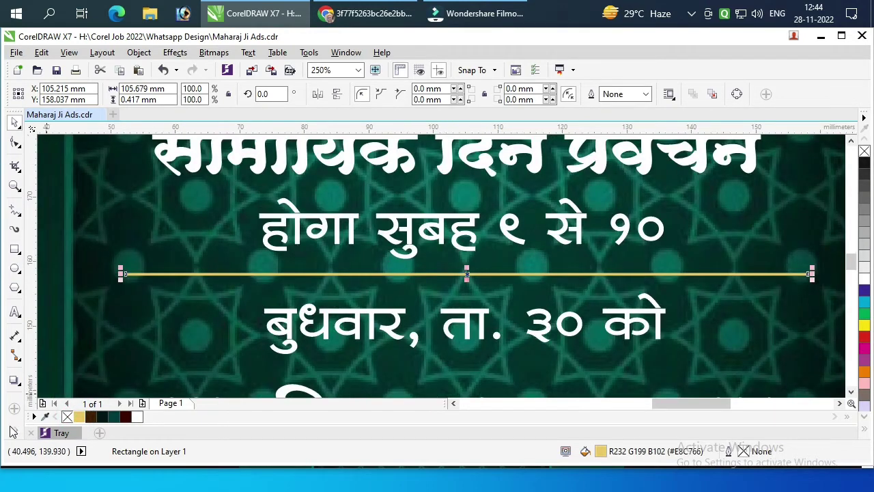
pyautogui.click(13, 434)
pyautogui.click(35, 367)
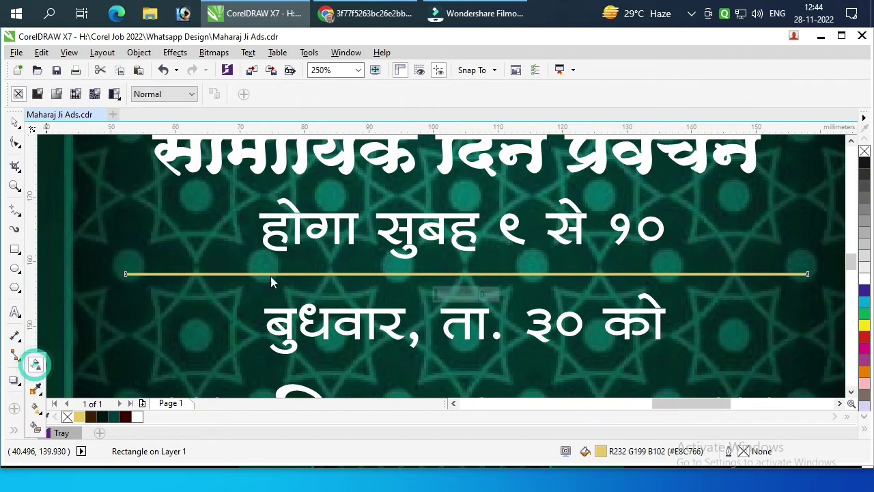
pyautogui.moveTo(280, 273); pyautogui.dragTo(154, 273)
pyautogui.press('space')
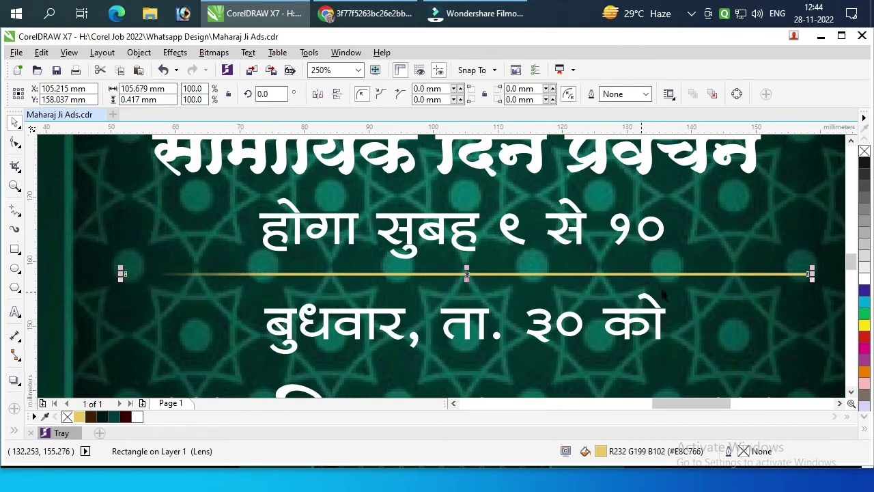
# Shorten the gold line to about 32 mm and add a mirrored copy adjoining its solid right end
pyautogui.moveTo(810, 274); pyautogui.dragTo(355, 295)
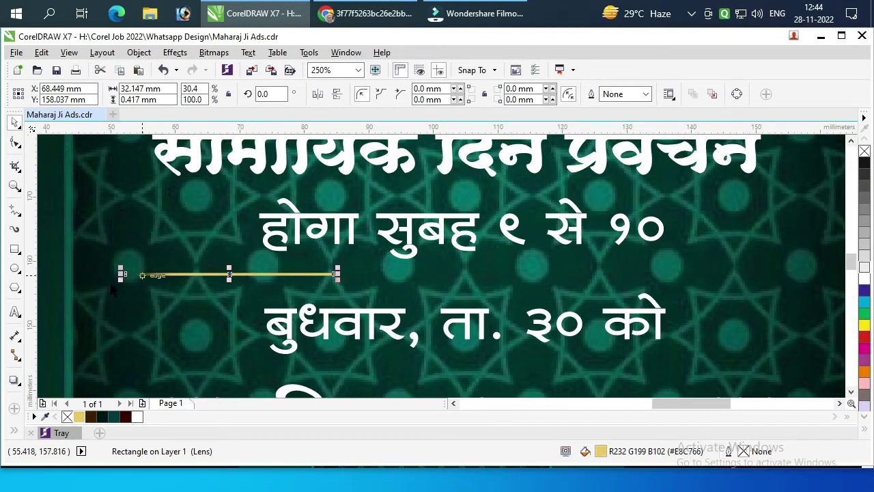
pyautogui.moveTo(121, 274); pyautogui.dragTo(367, 286)
pyautogui.rightClick(367, 286)
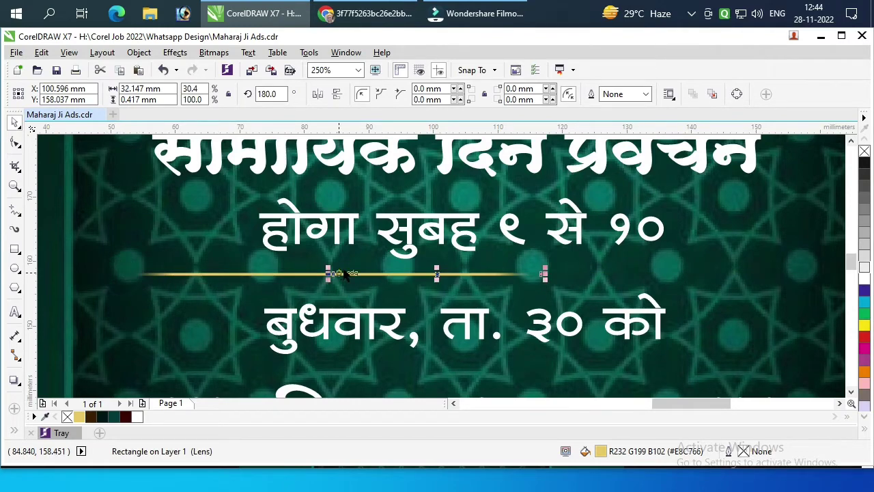
# Group the two halves of the gold line and centre the group horizontally on the background
pyautogui.scroll(1, 346, 271)
pyautogui.scroll(2, 323, 278)
pyautogui.scroll(3, 326, 279)
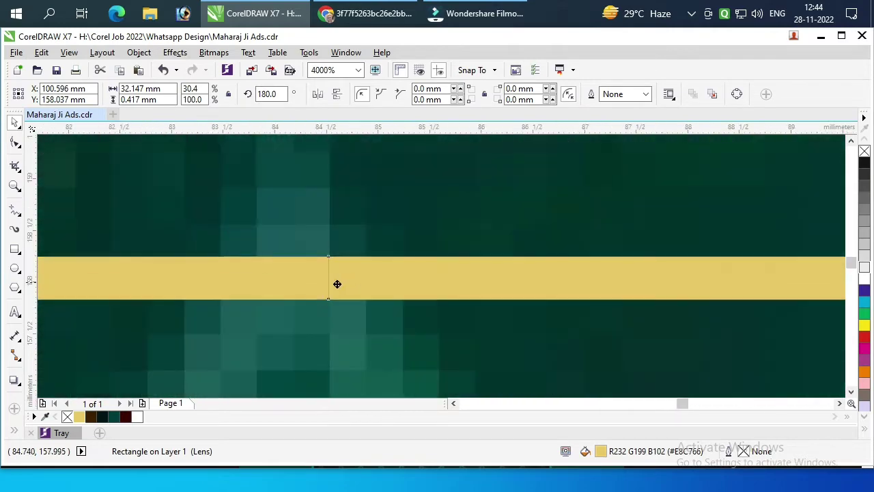
pyautogui.keyDown('shift'); pyautogui.click(244, 275); pyautogui.keyUp('shift')
pyautogui.hotkey('ctrl', 'g')
pyautogui.scroll(-3, 381, 253)
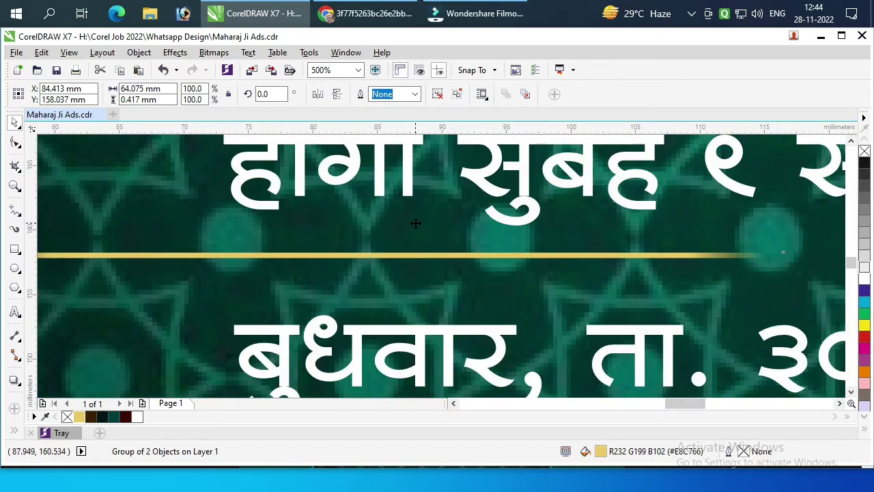
pyautogui.keyDown('shift'); pyautogui.click(415, 223); pyautogui.keyUp('shift')
pyautogui.press('c')
pyautogui.press('Escape')
# Thicken the gold divider between the two events to about 0.9 mm, keeping its width
pyautogui.scroll(-3, 528, 268)
pyautogui.scroll(2, 527, 267)
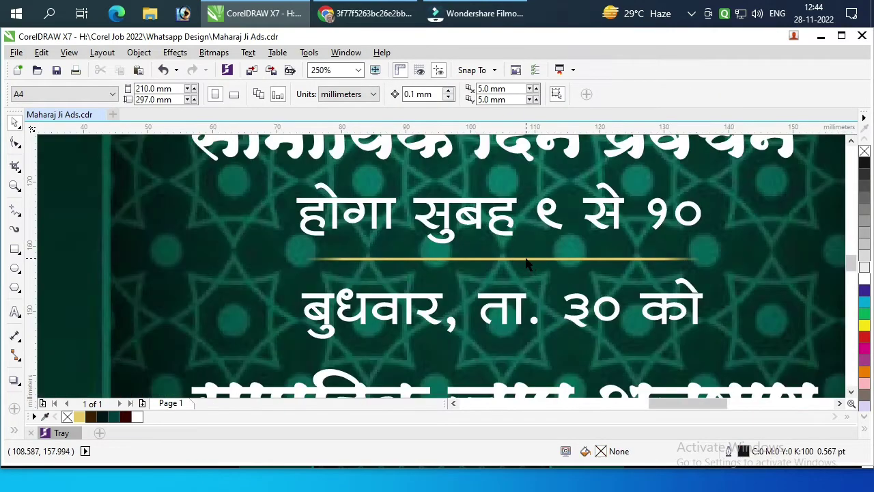
pyautogui.click(525, 260)
pyautogui.scroll(2, 502, 257)
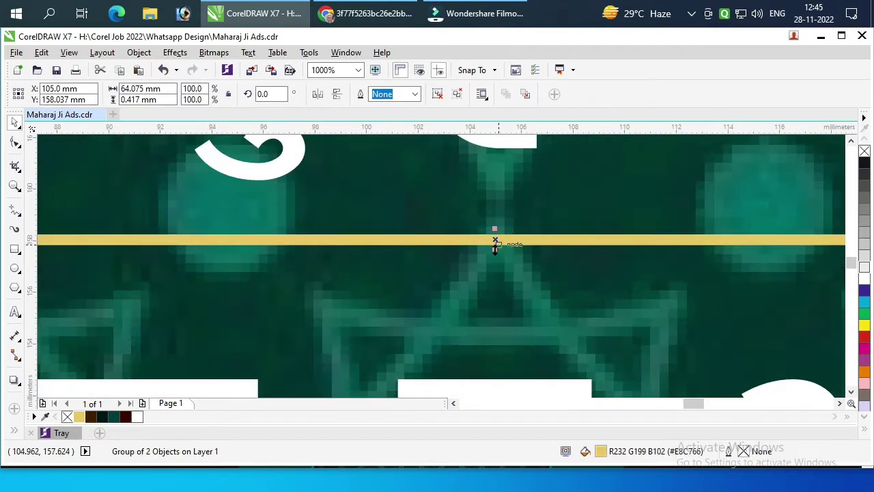
pyautogui.moveTo(495, 246); pyautogui.dragTo(493, 250)
pyautogui.scroll(-4, 478, 271)
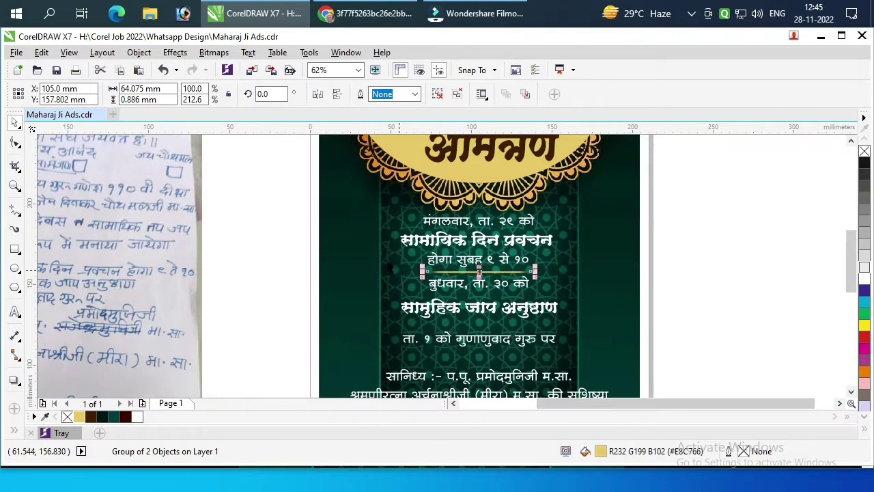
# Move the सामुहिक जाप अनुष्ठाण heading slightly up and align the centres of the text lines above and below the gold divider with it
pyautogui.press('z')
pyautogui.moveTo(592, 342); pyautogui.dragTo(334, 223)
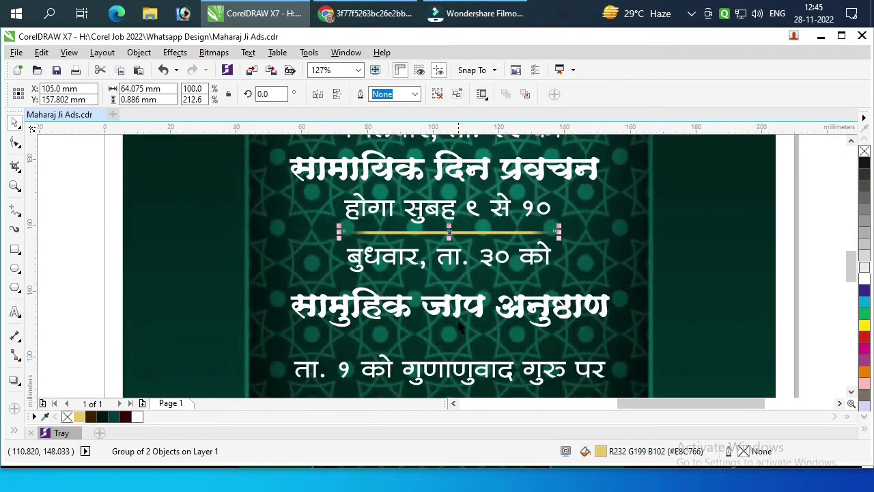
pyautogui.moveTo(456, 308); pyautogui.dragTo(455, 303)
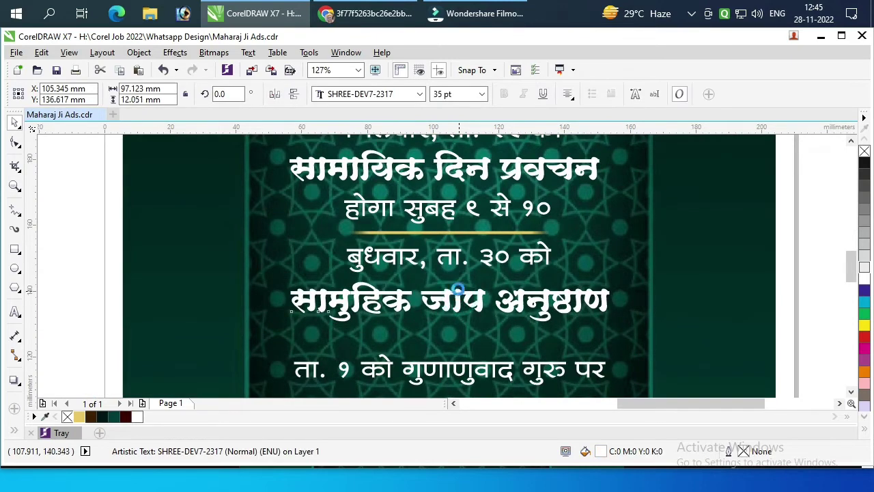
pyautogui.click(469, 231)
pyautogui.keyDown('shift'); pyautogui.click(592, 238); pyautogui.keyUp('shift')
pyautogui.press('Escape')
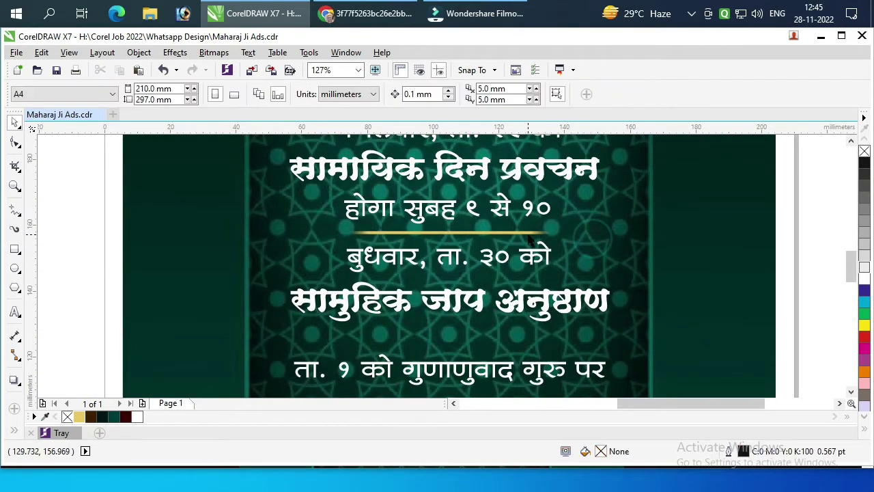
pyautogui.click(528, 233)
pyautogui.keyDown('shift'); pyautogui.click(531, 257); pyautogui.keyUp('shift')
pyautogui.press('c')
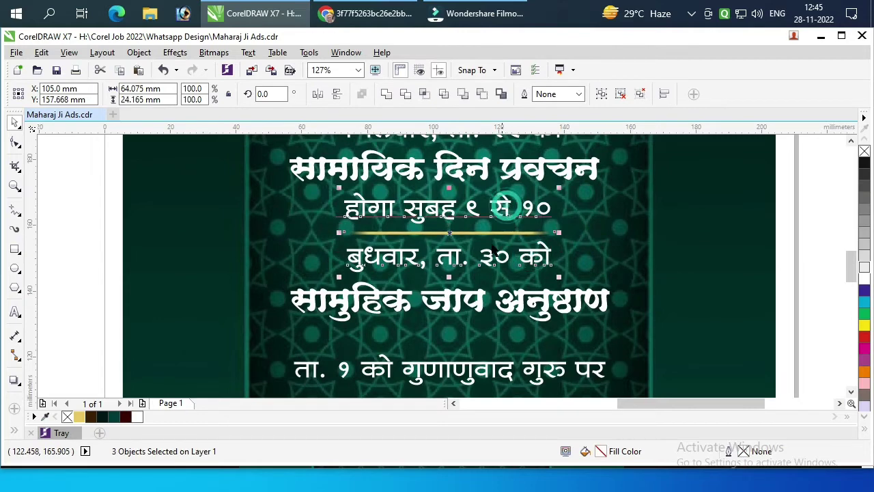
pyautogui.press('Escape')
# Place a copy of the gold divider directly below the सामुहिक जाप अनुष्ठाण heading
pyautogui.moveTo(451, 236); pyautogui.dragTo(458, 335)
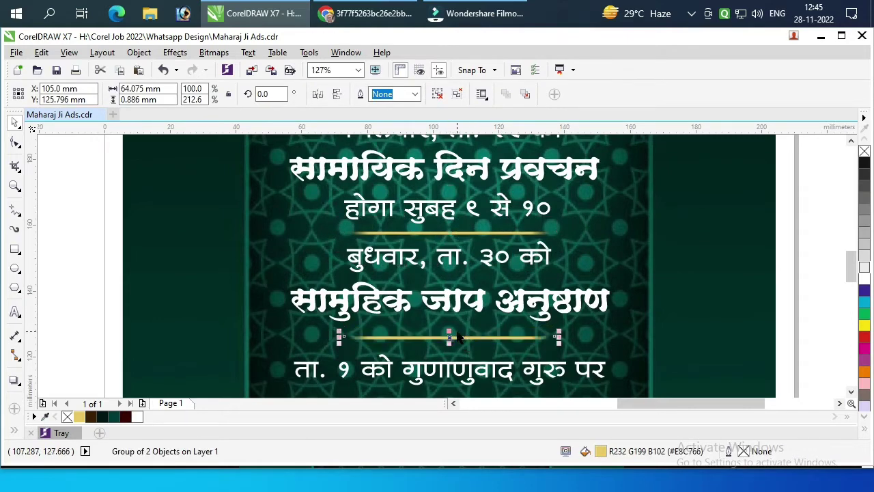
pyautogui.scroll(-4, 457, 337)
# Insert "गुरुवार," at the start of the "ता. १ को गुणाणुवाद गुरु पर" line
pyautogui.press('z')
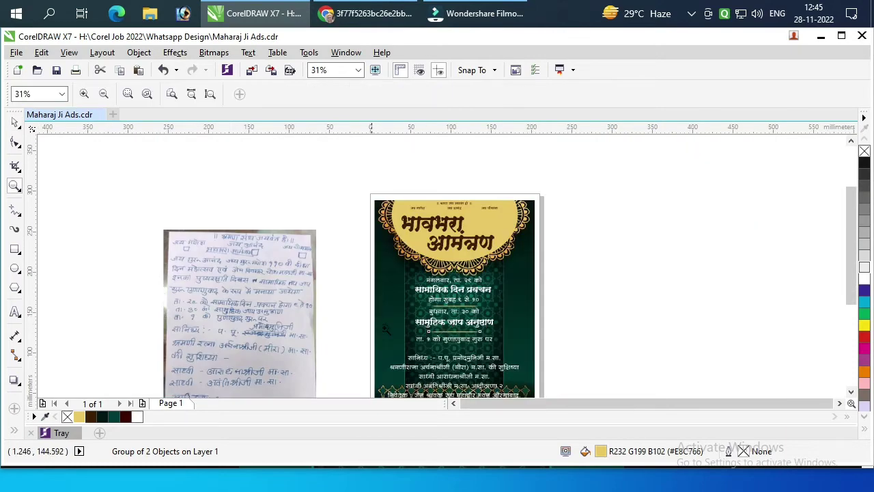
pyautogui.moveTo(371, 316); pyautogui.dragTo(542, 380)
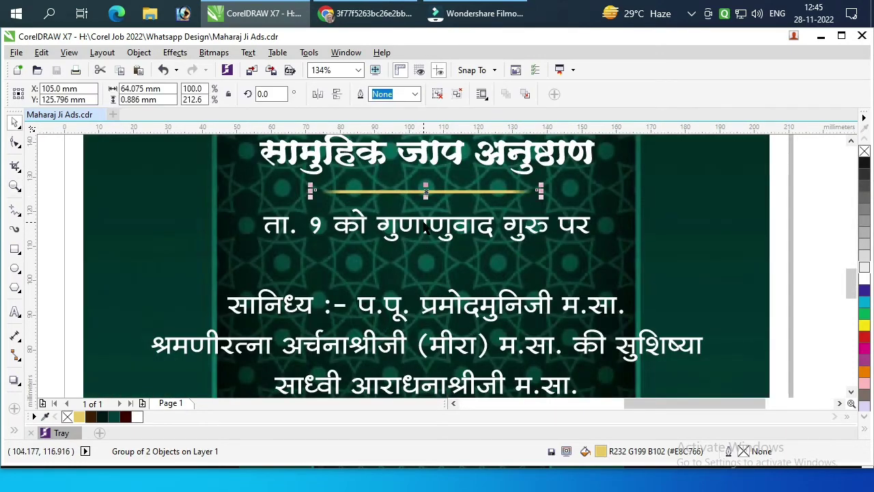
pyautogui.click(424, 225)
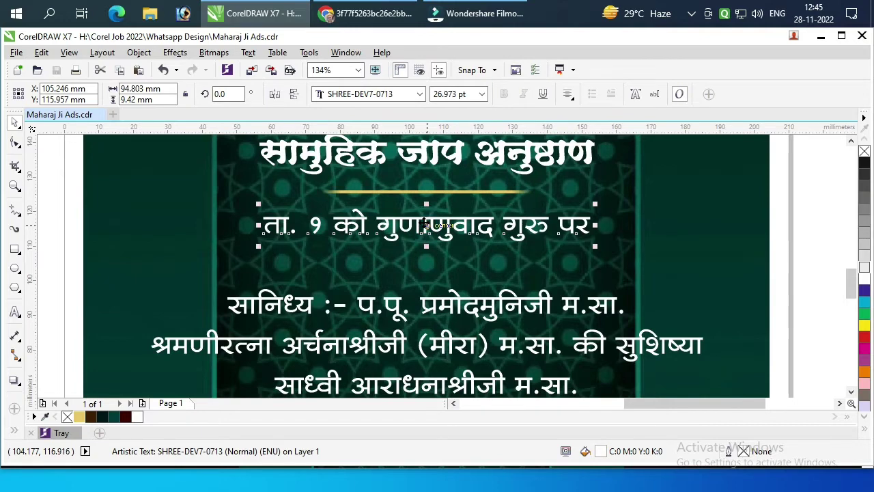
pyautogui.doubleClick(424, 226)
pyautogui.press('Home')
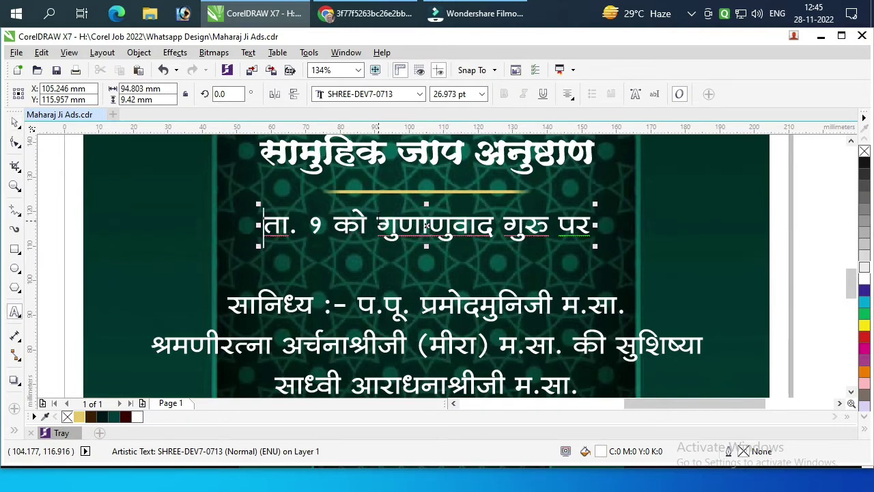
pyautogui.write('गुरुवार,')
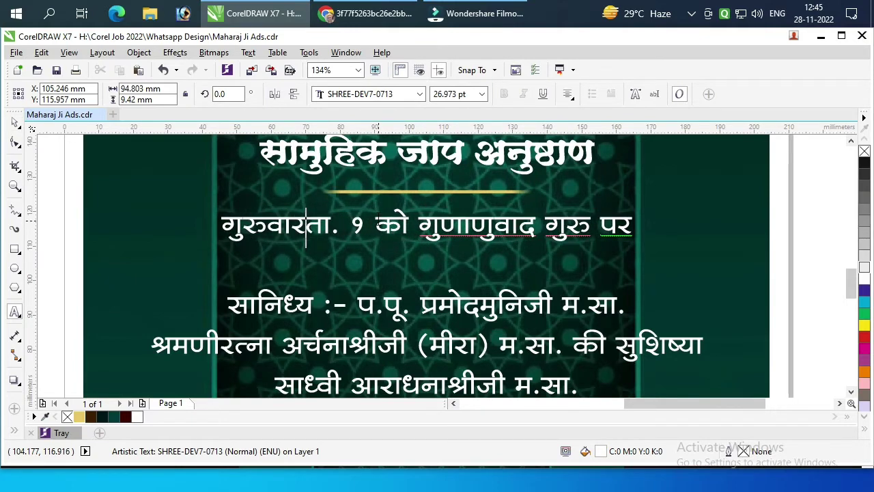
# Move "गुणाणुवाद गुरु पर" out of the date line into a separate text line below it, centred horizontally on the background
pyautogui.hotkey('shift', 'End')
pyautogui.hotkey('ctrl', 'c')
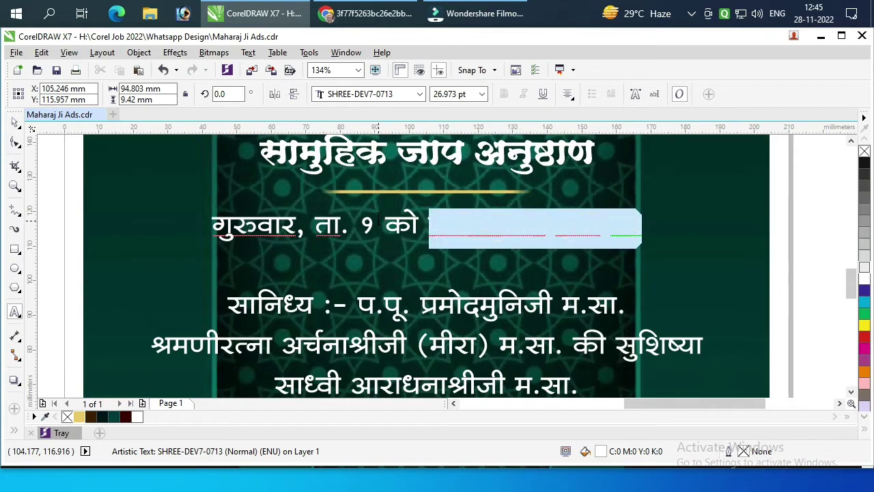
pyautogui.press('Delete')
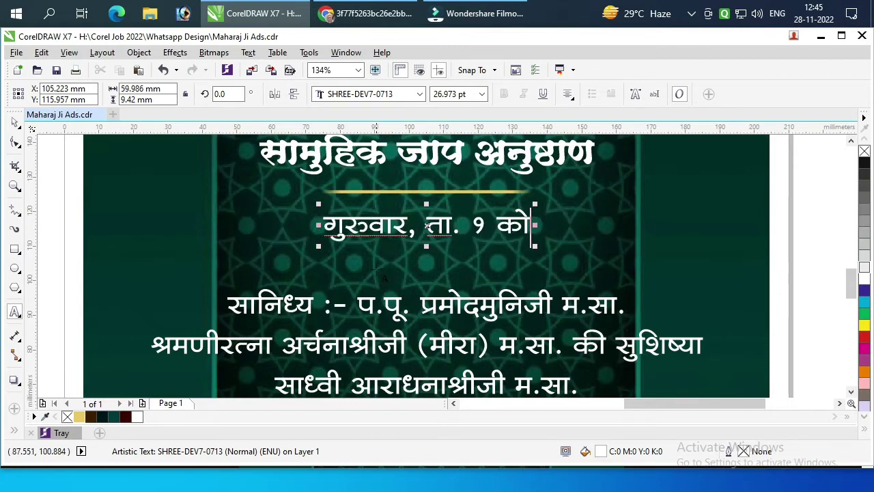
pyautogui.click(376, 264)
pyautogui.hotkey('ctrl', 'v')
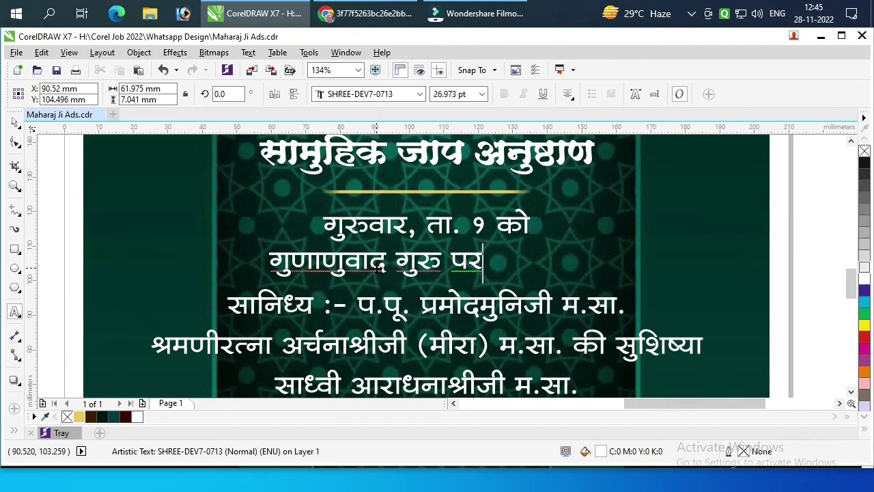
pyautogui.hotkey('ctrl', 'space')
pyautogui.keyDown('shift'); pyautogui.click(604, 273); pyautogui.keyUp('shift')
pyautogui.press('c')
pyautogui.press('Escape')
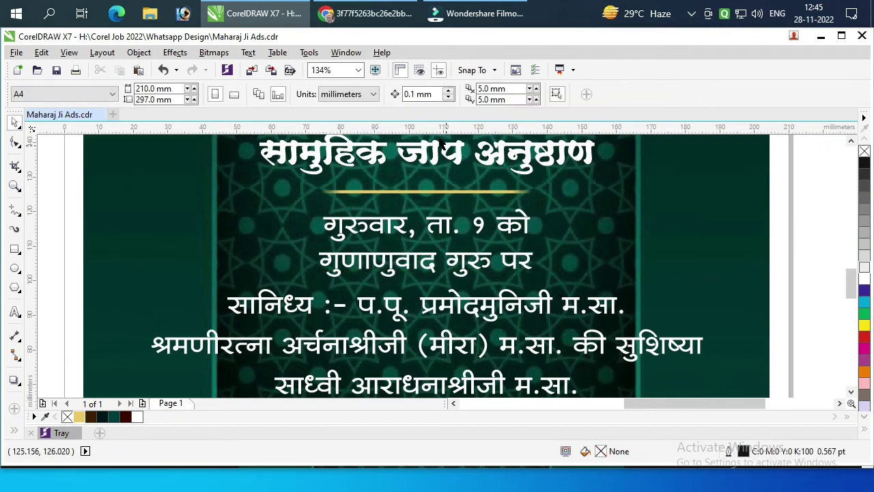
# Switch to WhatsApp in Chrome, examine the enlarged photo of the handwritten invitation text, and return to CorelDRAW
pyautogui.click(365, 15)
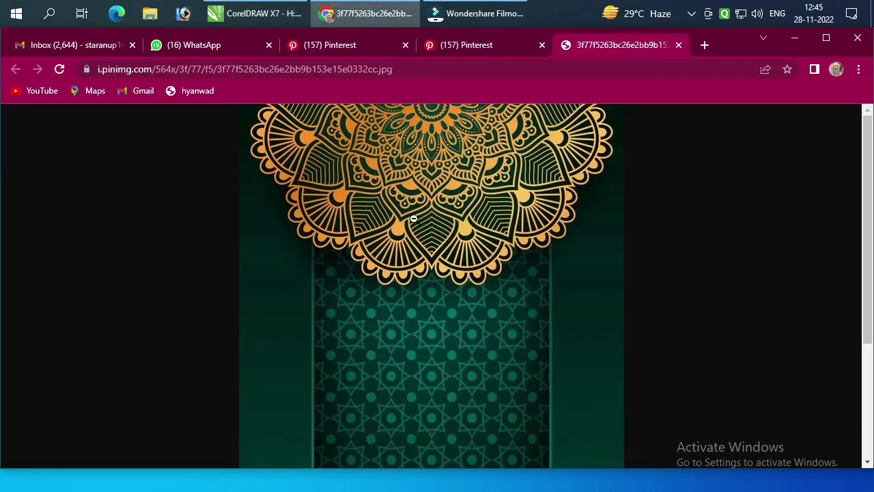
pyautogui.click(236, 49)
pyautogui.click(380, 283)
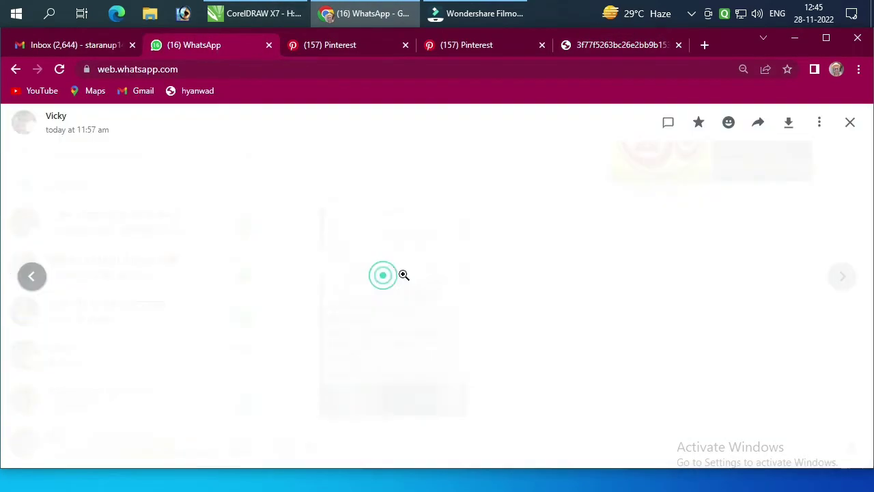
pyautogui.click(452, 270)
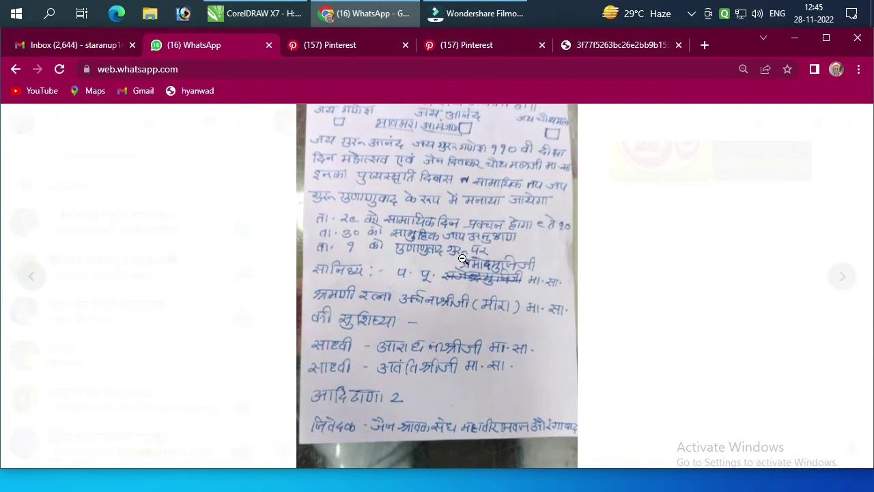
pyautogui.click(463, 260)
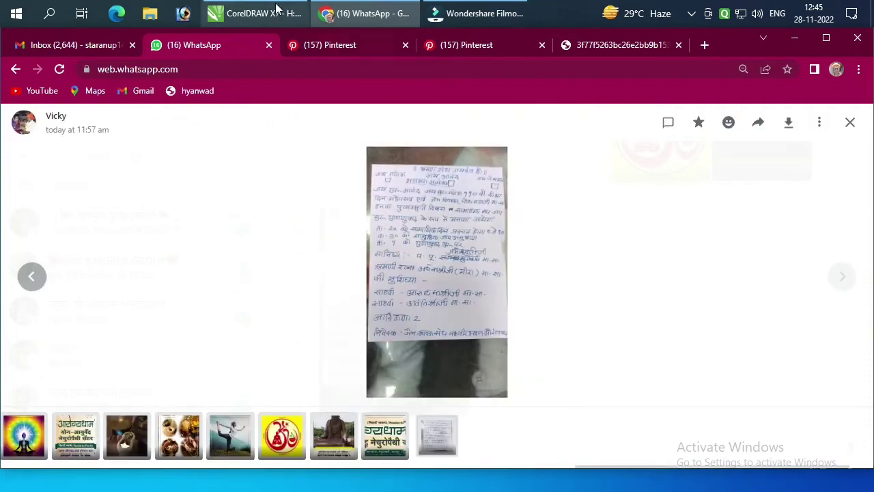
pyautogui.hotkey('alt', 'Tab')
# Set the font size of the seven text lines below the lower gold divider to 22 pt
pyautogui.scroll(2, 416, 280)
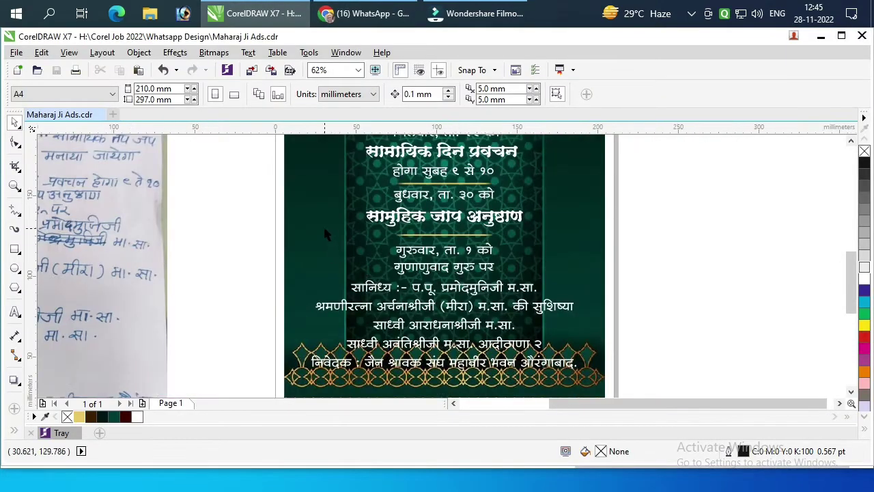
pyautogui.press('z')
pyautogui.click(249, 181)
pyautogui.press('space')
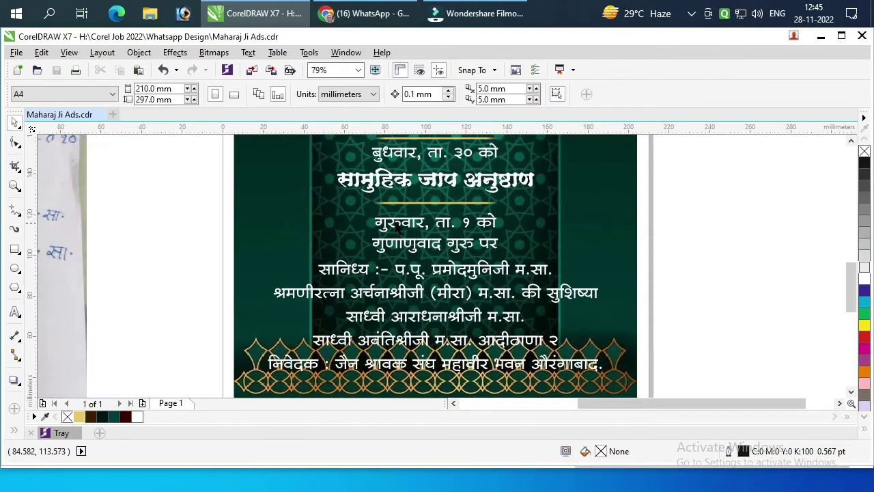
pyautogui.click(396, 234)
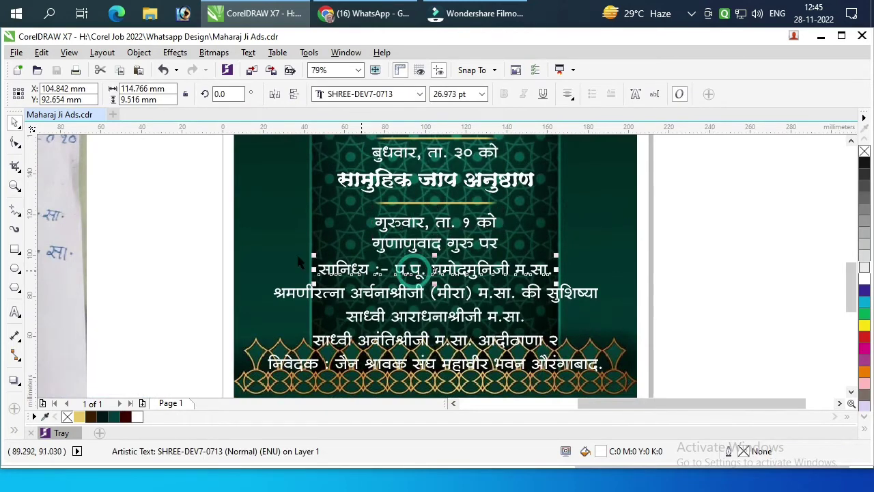
pyautogui.moveTo(183, 202); pyautogui.dragTo(668, 396)
pyautogui.write('2')
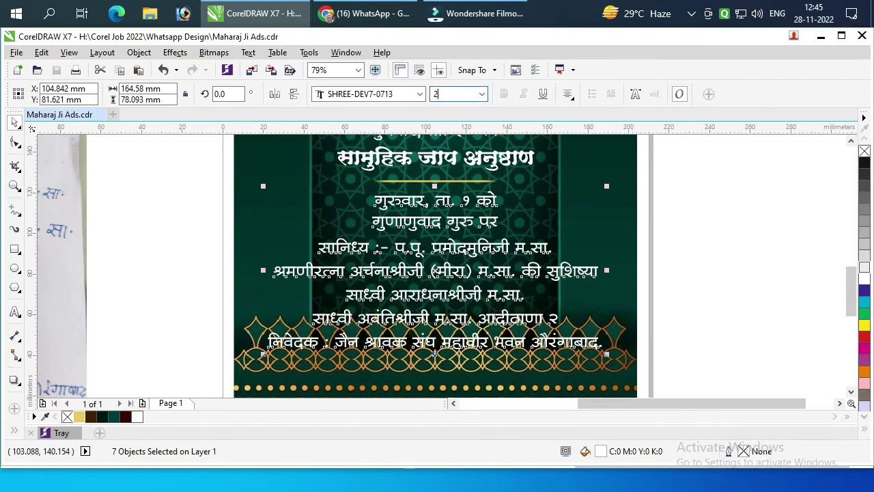
pyautogui.write('2')
pyautogui.press('Return')
pyautogui.moveTo(217, 142); pyautogui.dragTo(669, 399)
pyautogui.press('Escape')
# Move "गुणाणुवाद गुरु पर" from its own line back to the end of the "गुरुवार, ता. १ को" line
pyautogui.doubleClick(414, 215)
pyautogui.hotkey('ctrl', 'a')
pyautogui.hotkey('ctrl', 'x')
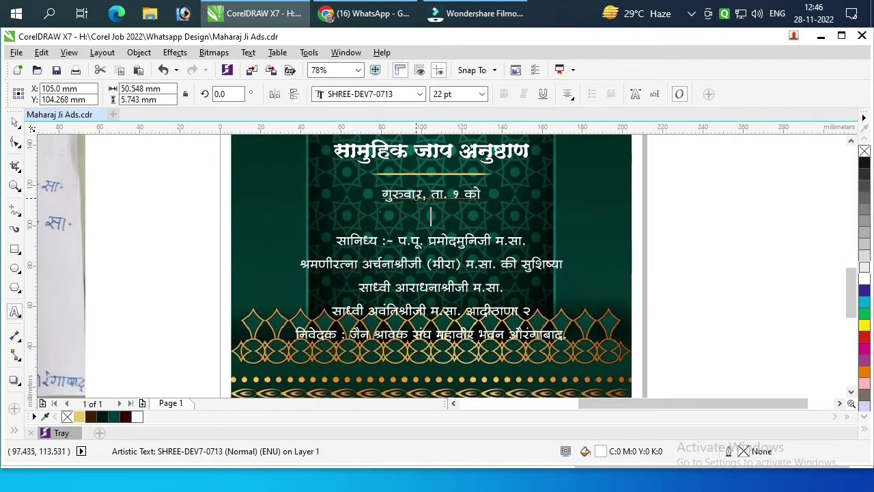
pyautogui.click(416, 195)
pyautogui.press('End')
pyautogui.hotkey('ctrl', 'v')
pyautogui.hotkey('ctrl', 'space')
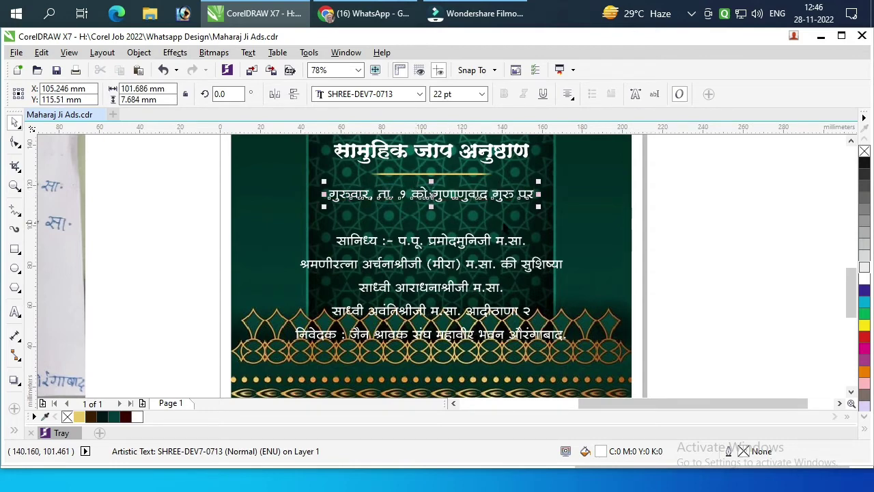
# Centre the गुरुवार date line horizontally on the background and move the सानिध्य and श्रमणीरत्ना lines up beneath it
pyautogui.keyDown('shift'); pyautogui.click(503, 222); pyautogui.keyUp('shift')
pyautogui.press('c')
pyautogui.press('Escape')
pyautogui.press('F2')
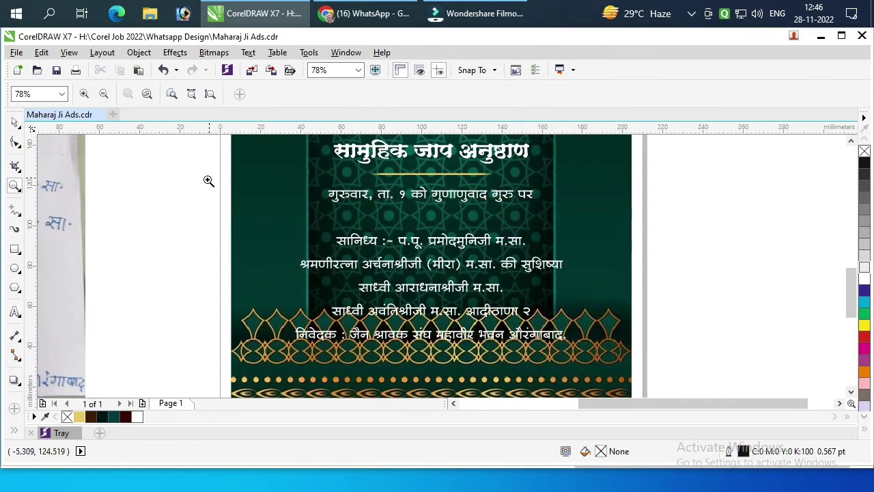
pyautogui.moveTo(595, 301); pyautogui.dragTo(644, 357)
pyautogui.press('space')
pyautogui.moveTo(453, 222); pyautogui.dragTo(452, 191)
pyautogui.moveTo(462, 257); pyautogui.dragTo(462, 221)
# Merge the श्रमणीरत्ना line into the सानिध्य text object as its second line
pyautogui.press('F8')
pyautogui.press('Delete')
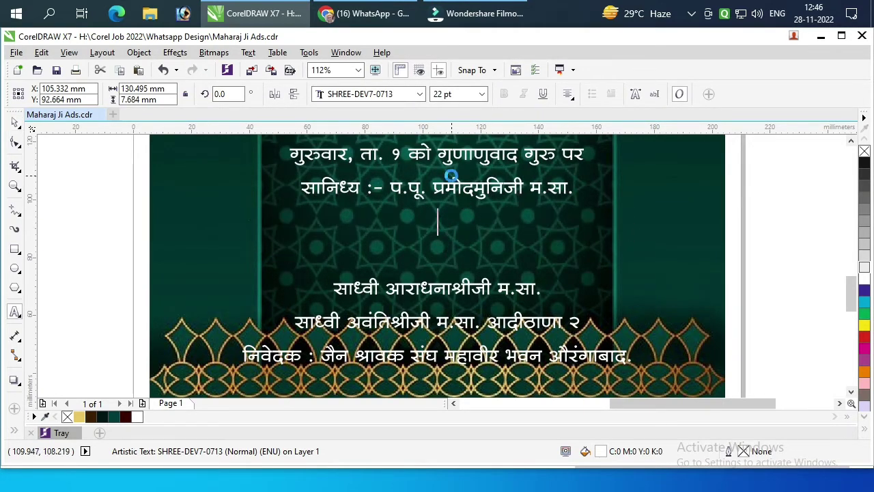
pyautogui.click(451, 175)
pyautogui.click(472, 187)
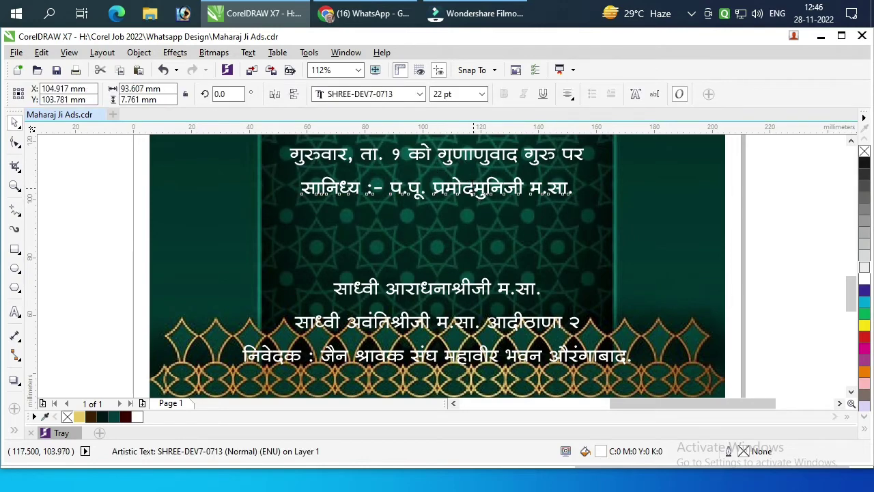
pyautogui.hotkey('ctrl', 'z')
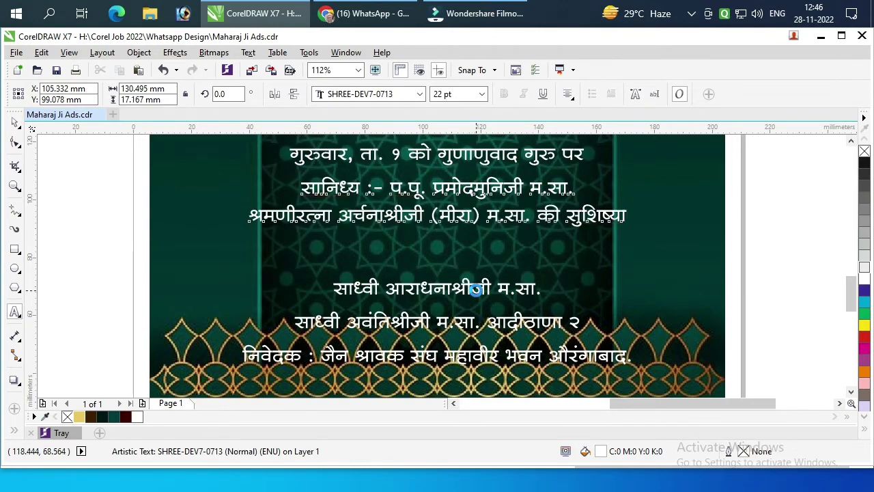
# Move the first साध्वी line into the सानिध्य text object as its third line
pyautogui.tripleClick(475, 289)
pyautogui.hotkey('ctrl', 'x')
pyautogui.click(460, 216)
pyautogui.press('End')
pyautogui.press('Return')
pyautogui.hotkey('ctrl', 'v')
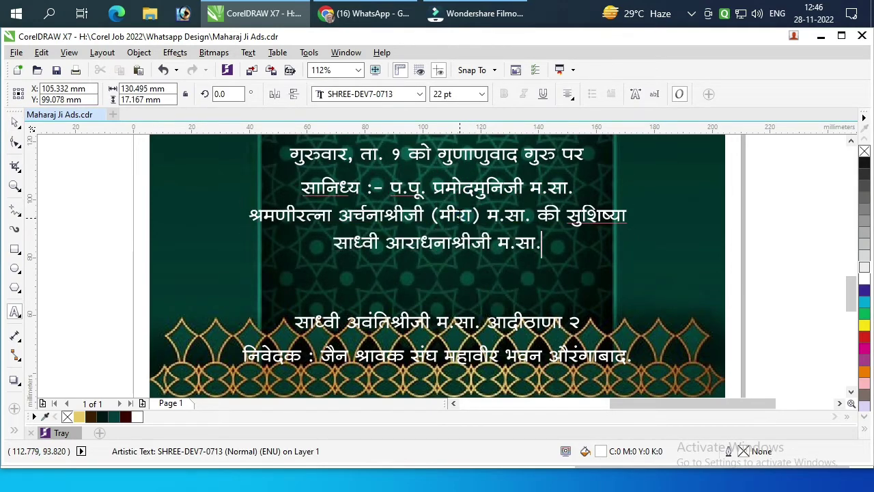
# Cut the text of the साध्वी line ending in "आदीठाणा २" from its separate text object
pyautogui.tripleClick(462, 327)
pyautogui.press('Delete')
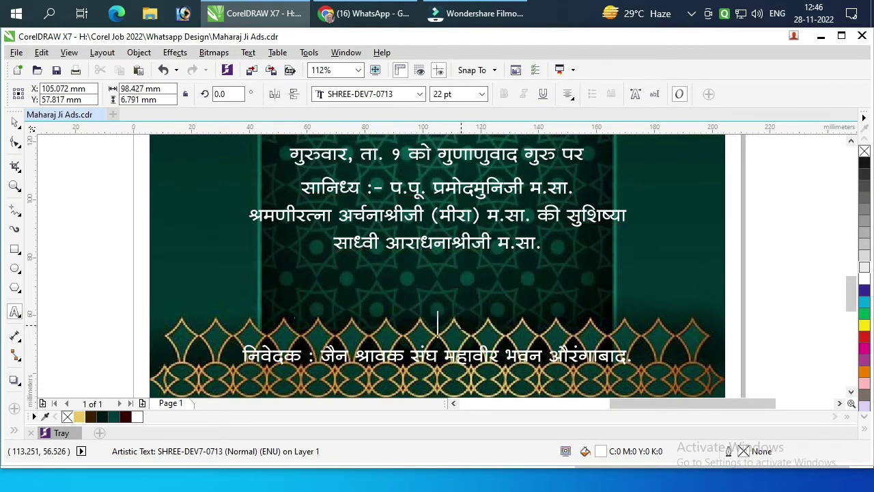